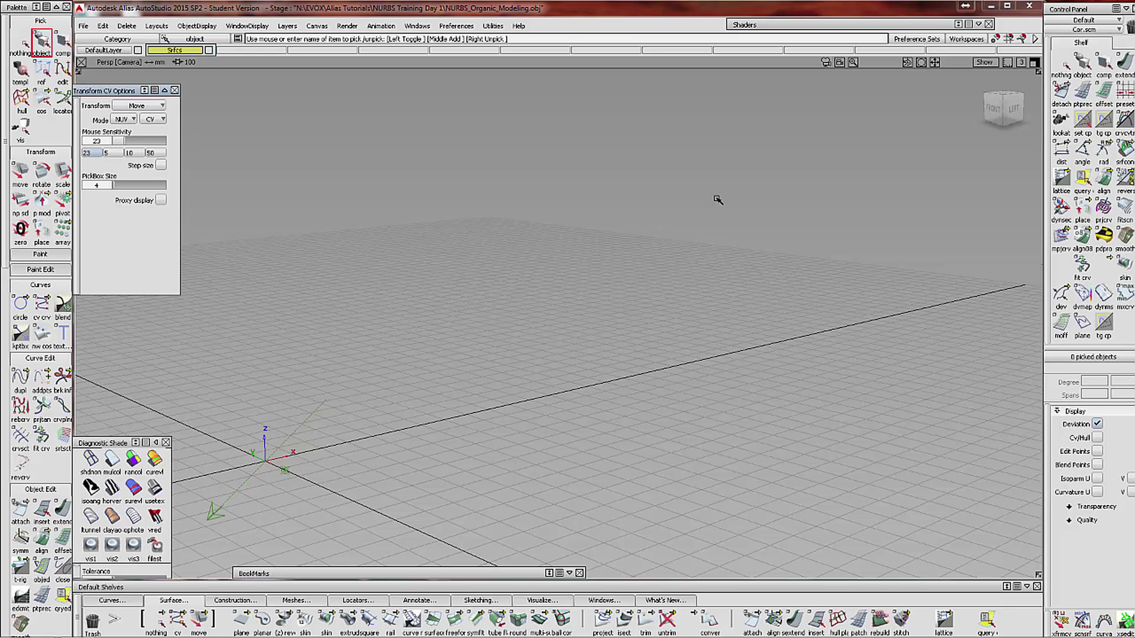
Place a NURBS plane in the Left view, centred about 1550 mm along the length and 330 mm above the ground line
click(1033, 62)
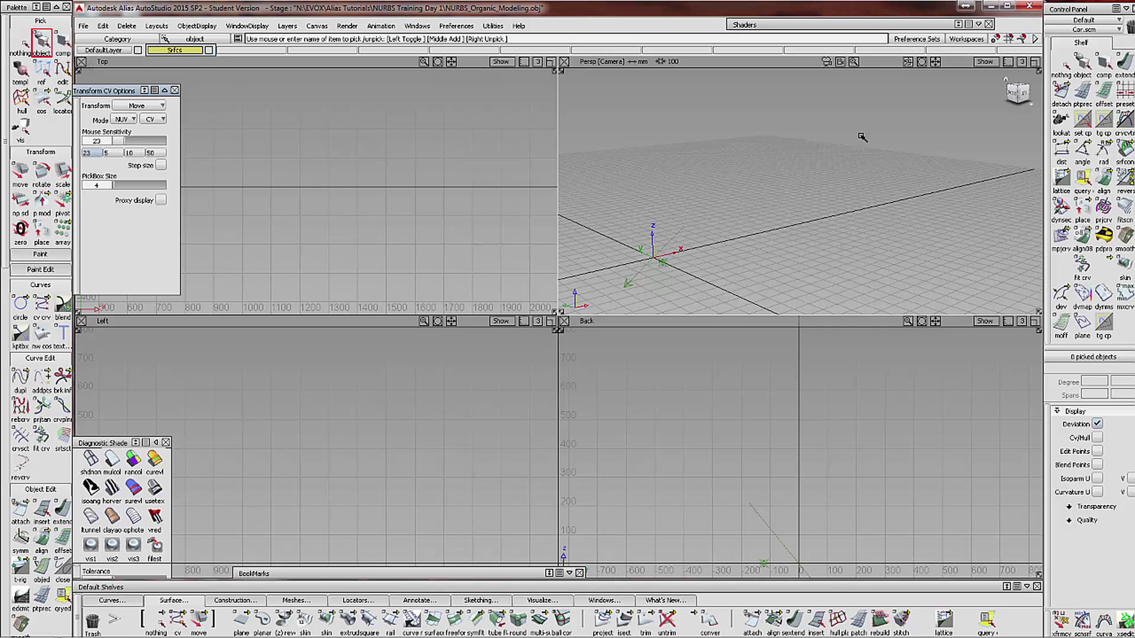
click(551, 321)
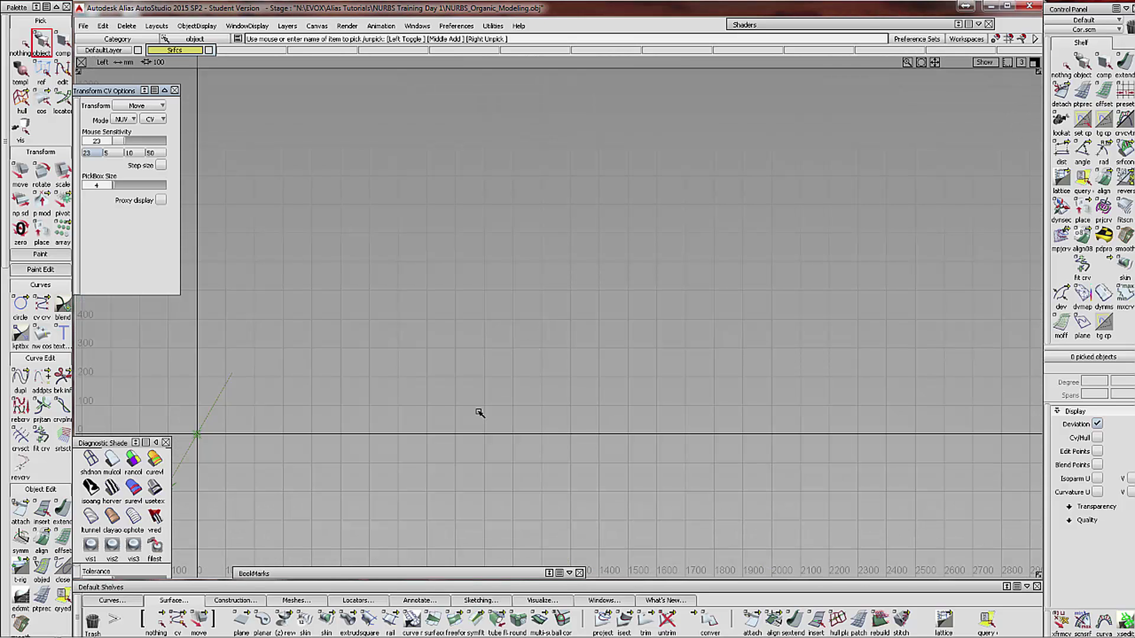
alt+shift+right_drag(468, 398, 467, 406)
alt+shift+middle_drag(468, 397, 424, 414)
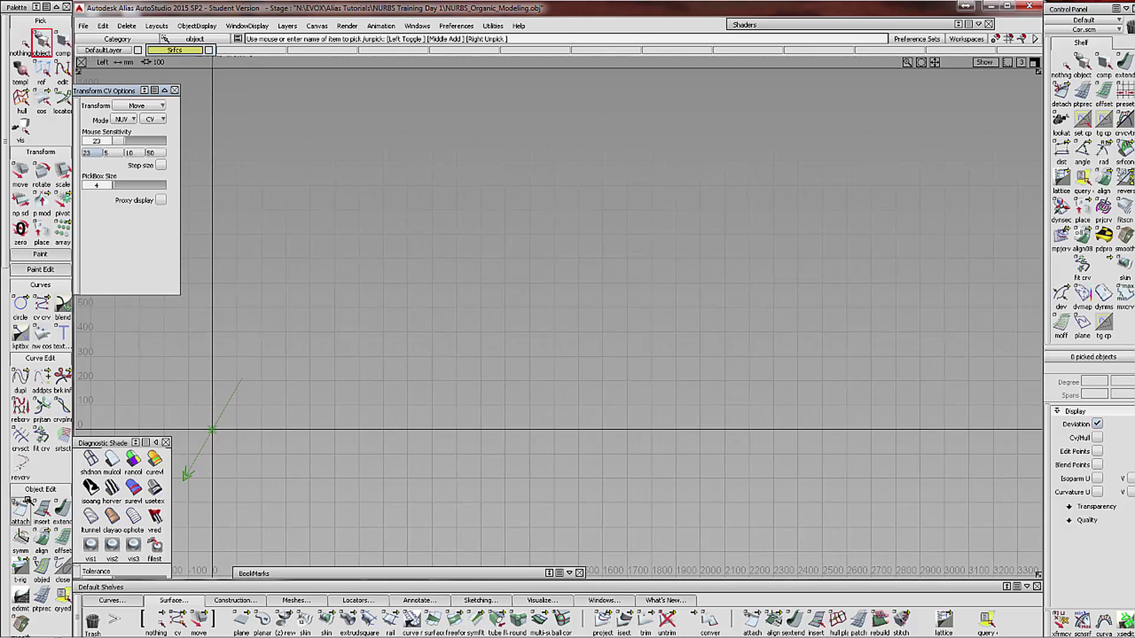
scroll(26, 499, down, 3)
scroll(26, 500, down, 2)
click(20, 468)
drag(21, 468, 144, 467)
alt+shift+middle_drag(542, 491, 500, 500)
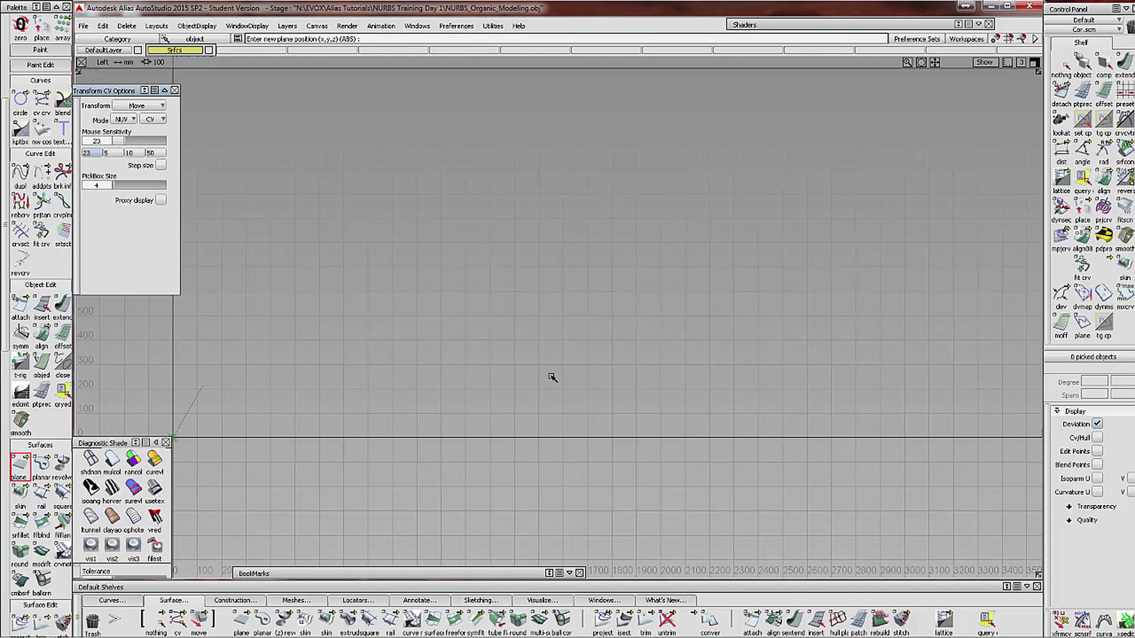
click(559, 356)
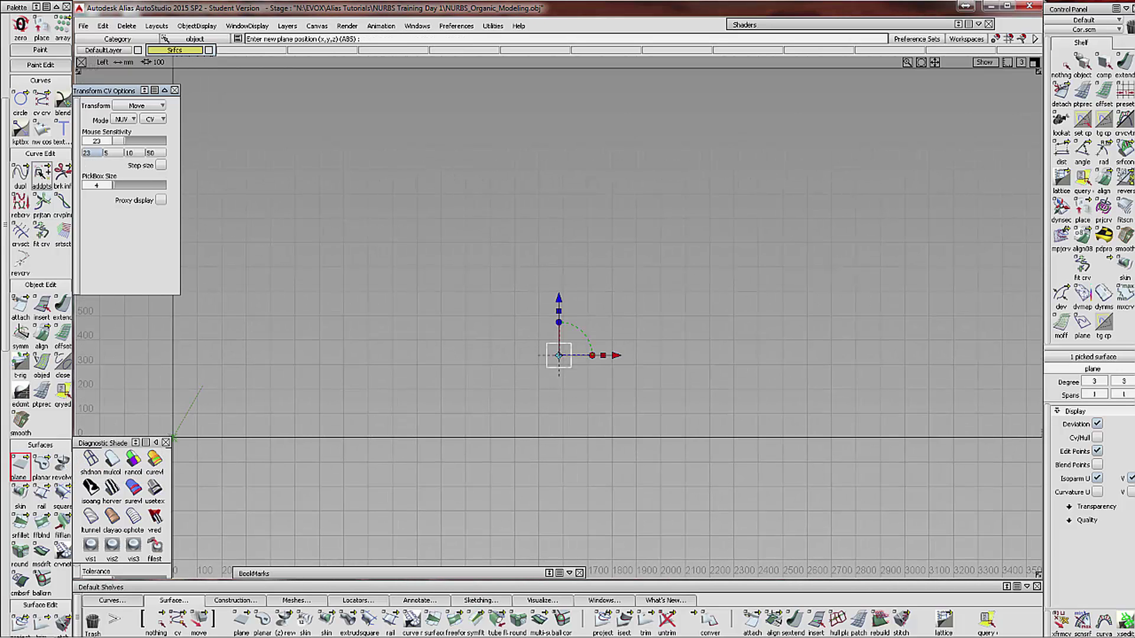
Scale the plane non-proportionally into a long rectangle about 3100 mm long and 430 mm high
scroll(41, 171, up, 5)
click(21, 159)
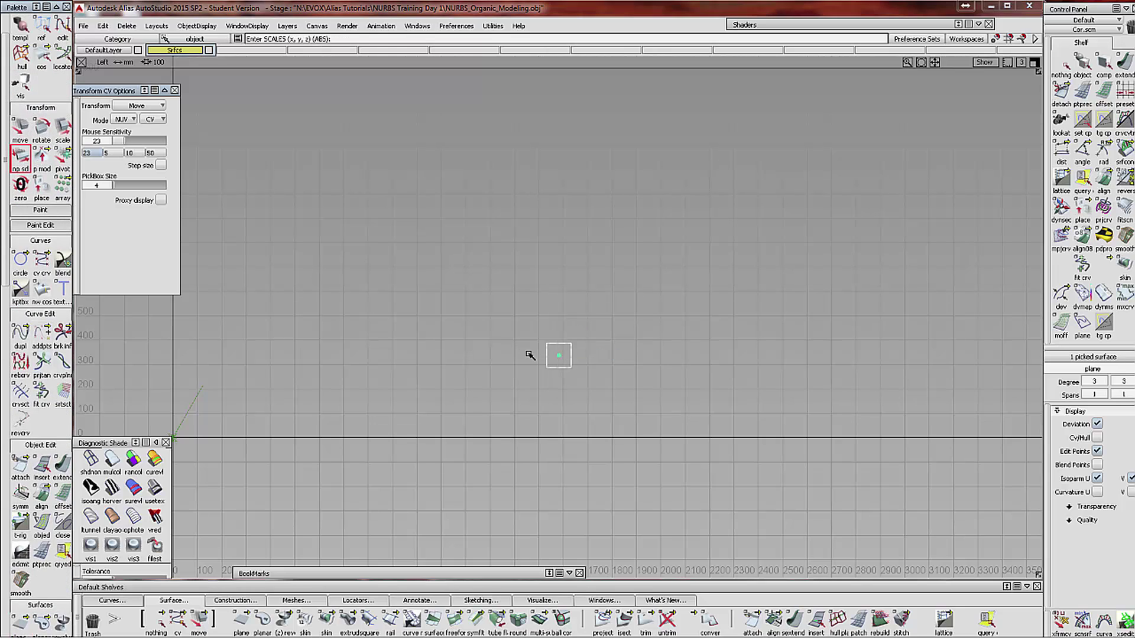
drag(521, 339, 1041, 350)
right_drag(504, 367, 548, 318)
drag(525, 332, 653, 344)
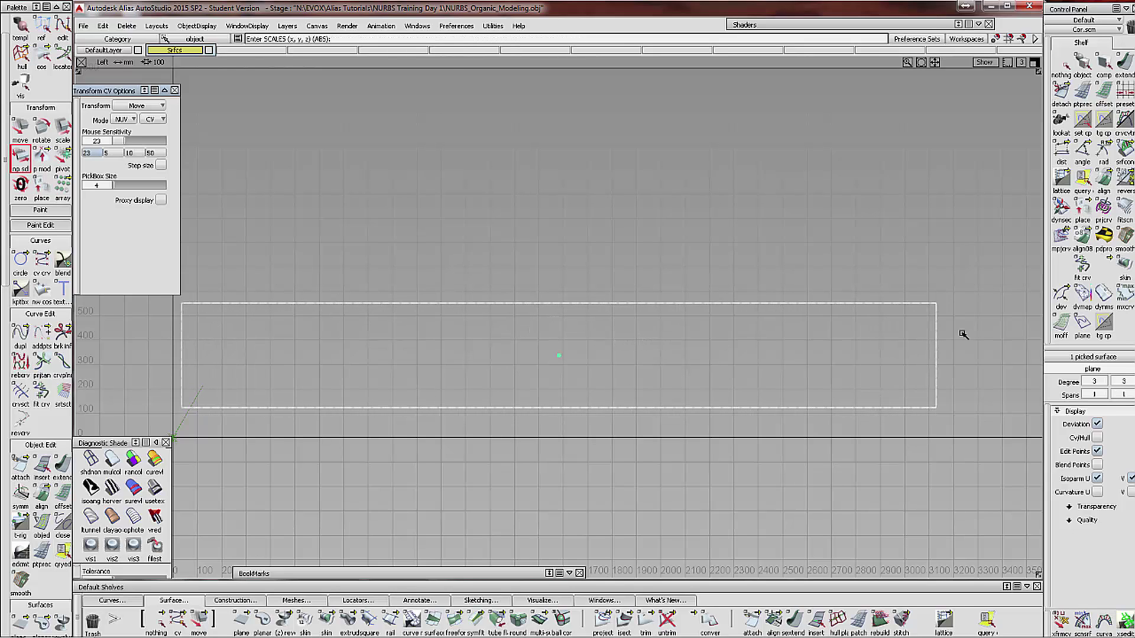
Set the plane's degree to 2 in both directions, accept the change, and display its CVs and hulls
click(1093, 382)
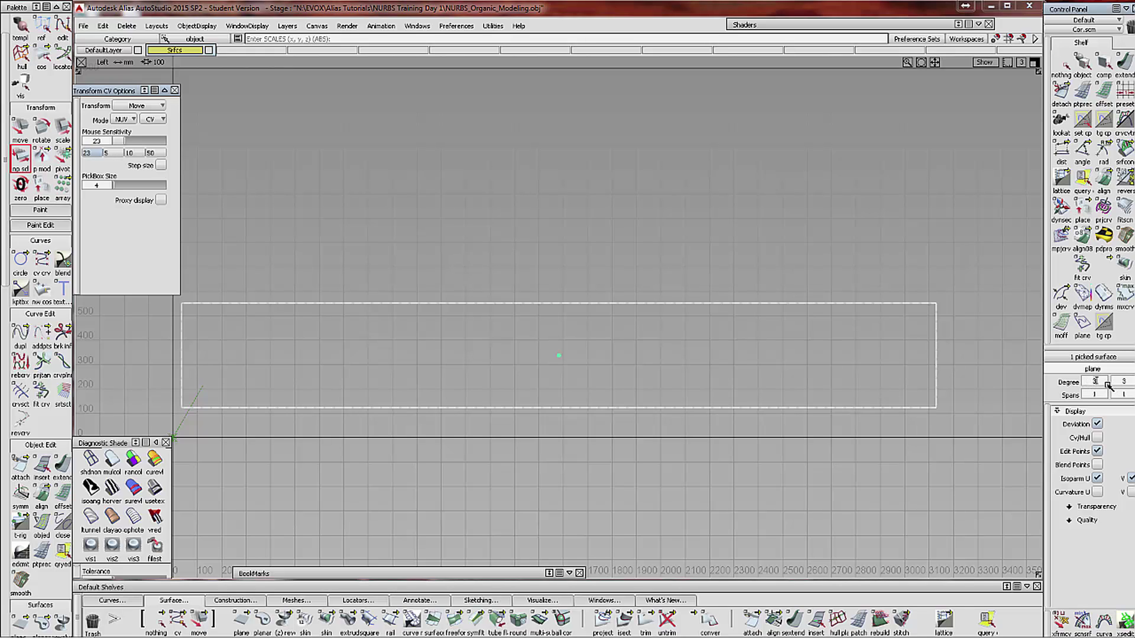
text(2)
key(Return)
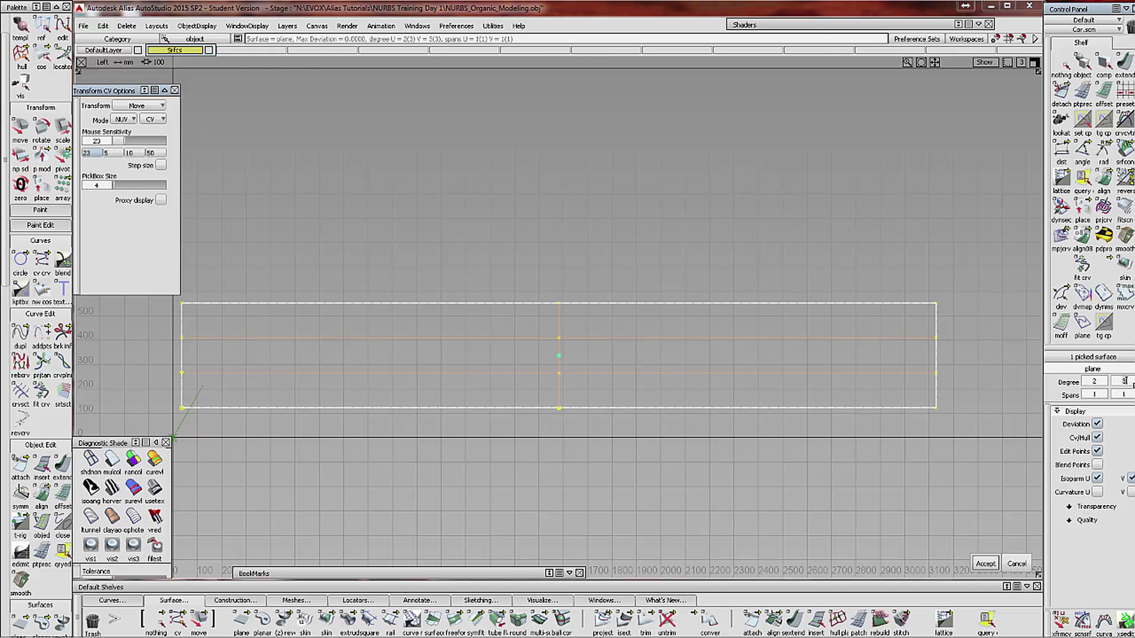
click(1113, 384)
text(2)
key(Return)
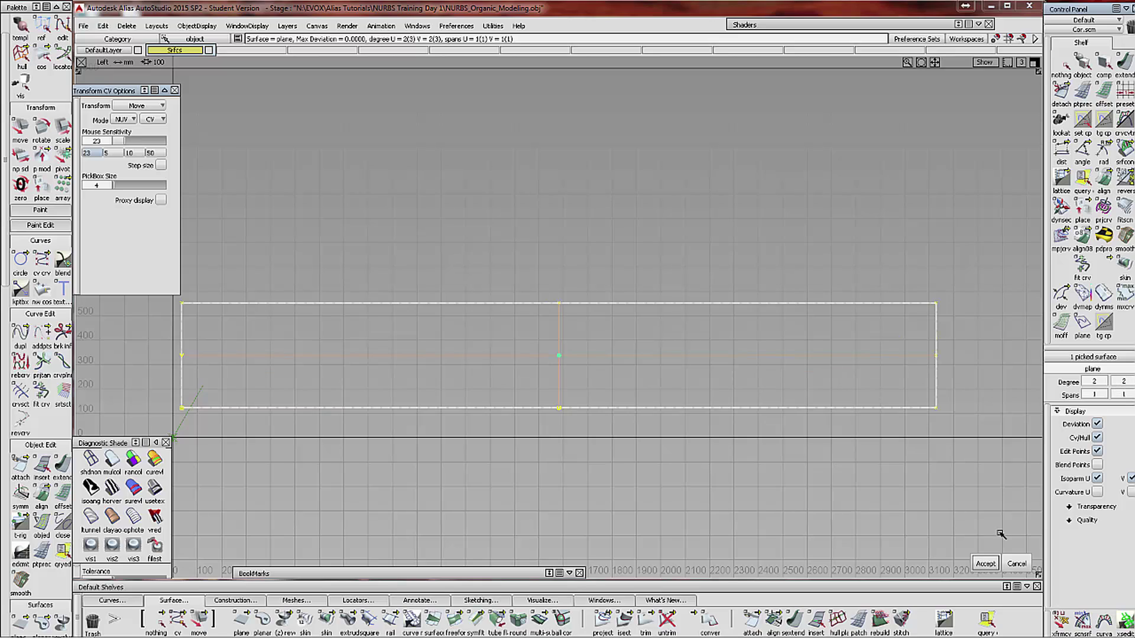
click(986, 564)
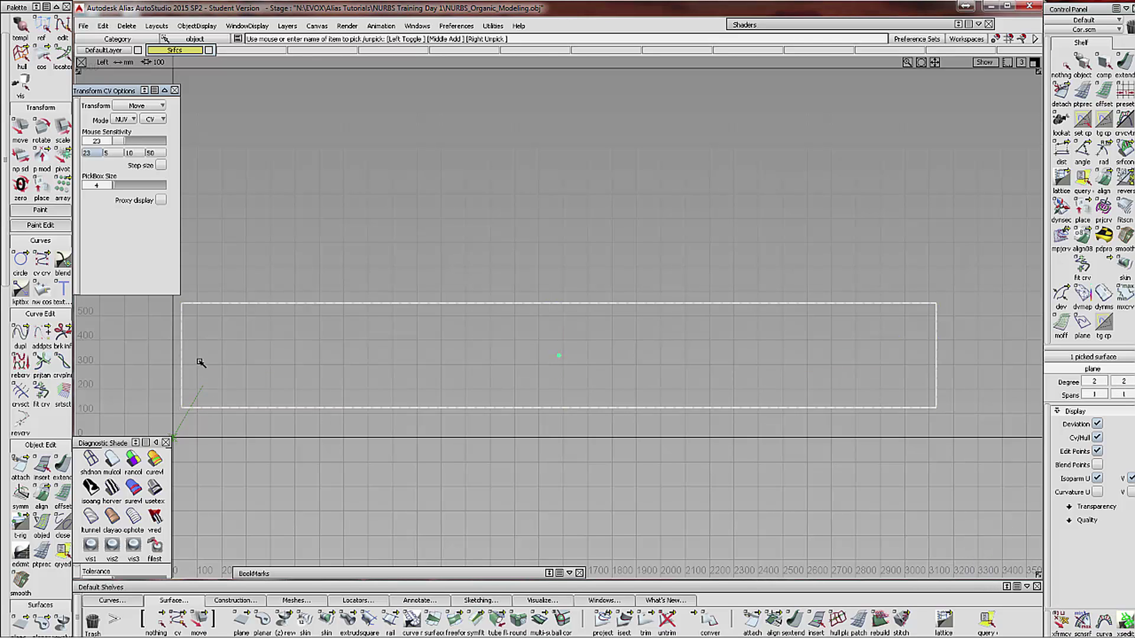
click(1096, 437)
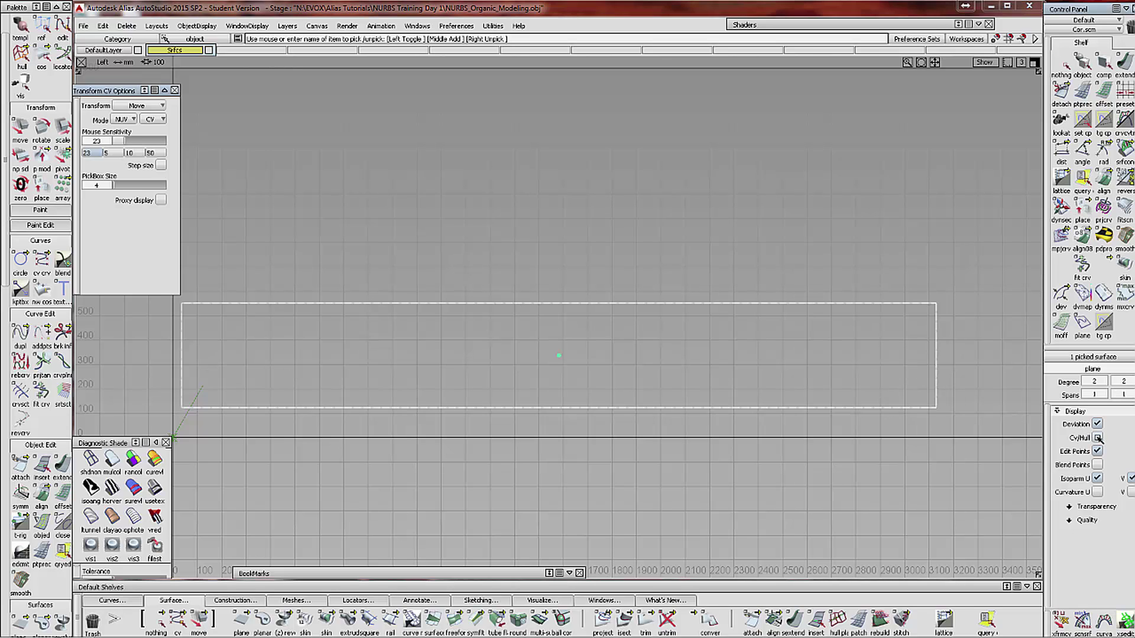
scroll(33, 130, up, 1)
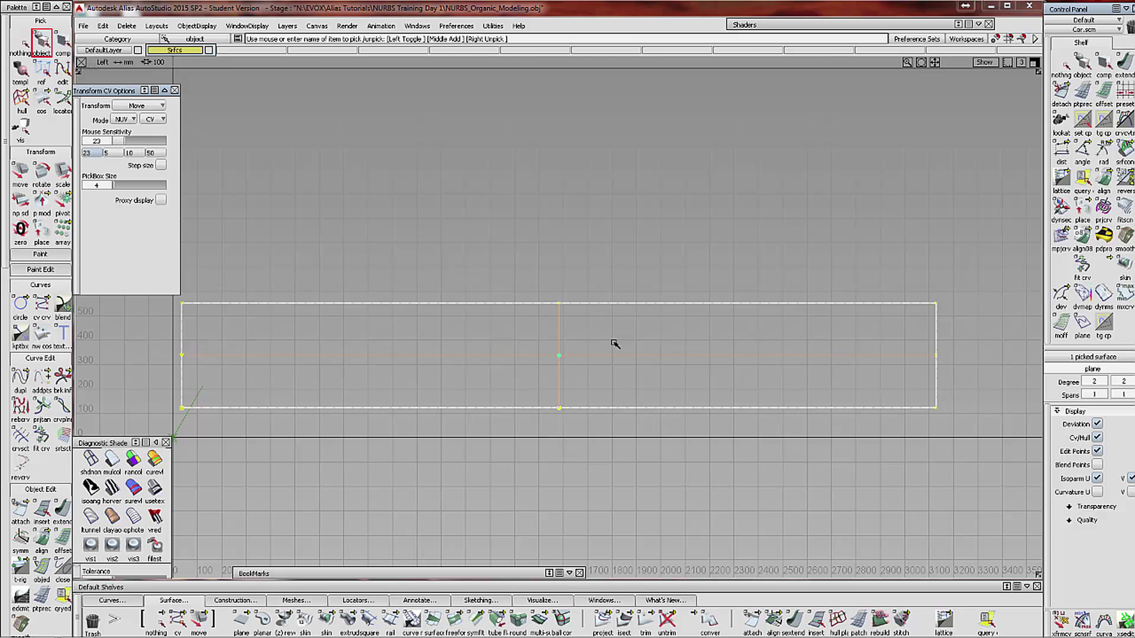
In the perspective view, pick the plane's middle lengthwise hull and move it along the surface normal to bow the plane slightly
click(1034, 63)
click(1035, 63)
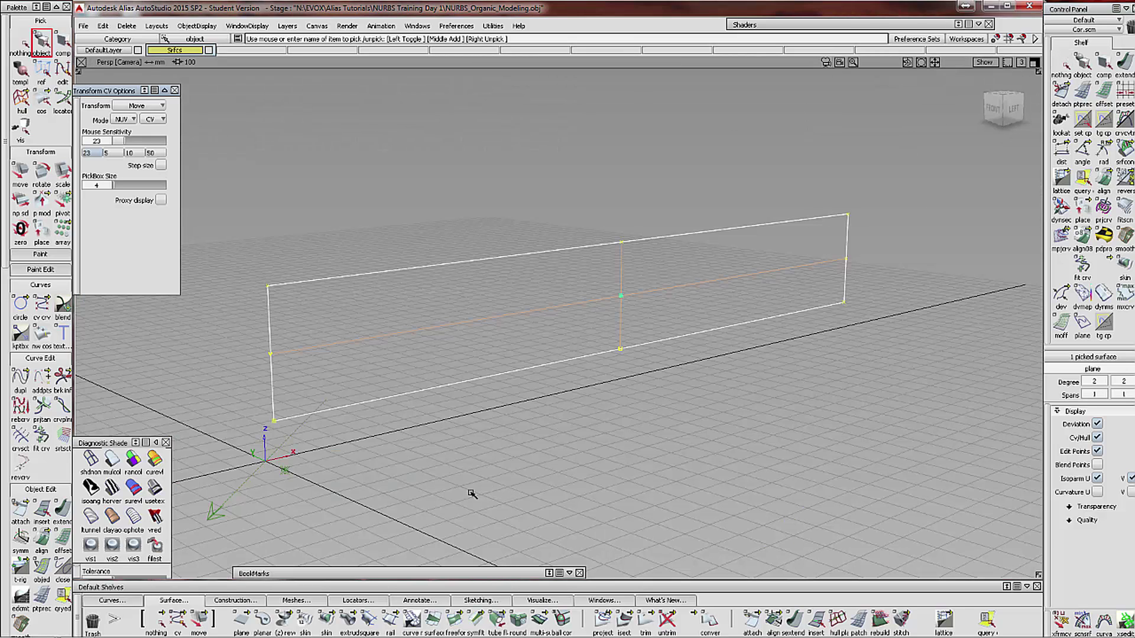
alt+shift+drag(402, 524, 494, 487)
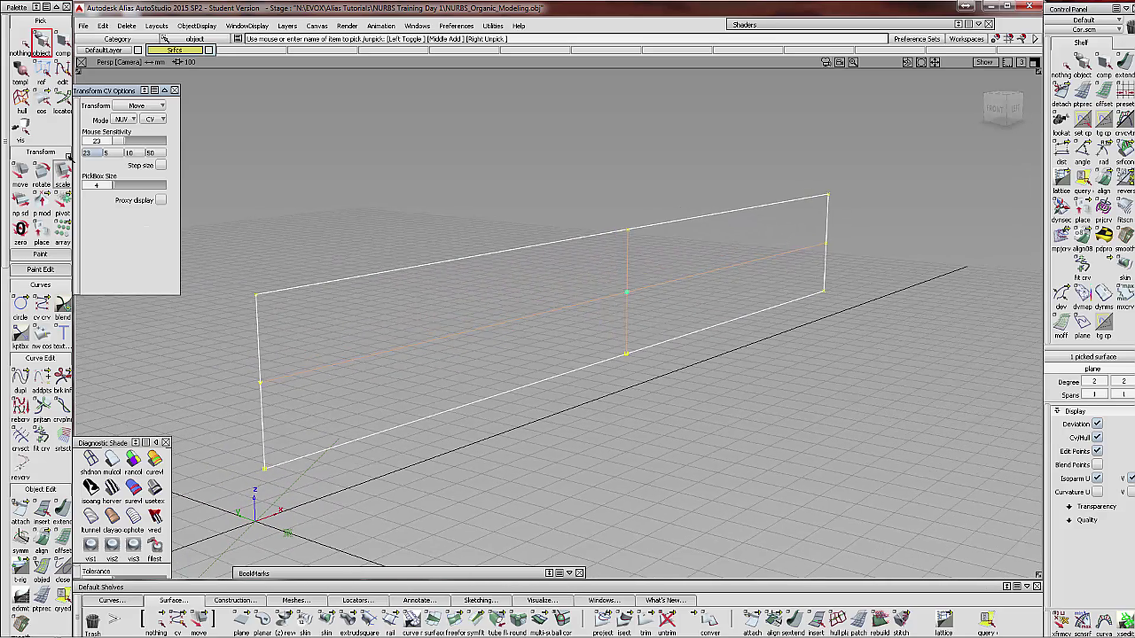
click(23, 44)
click(20, 98)
click(413, 347)
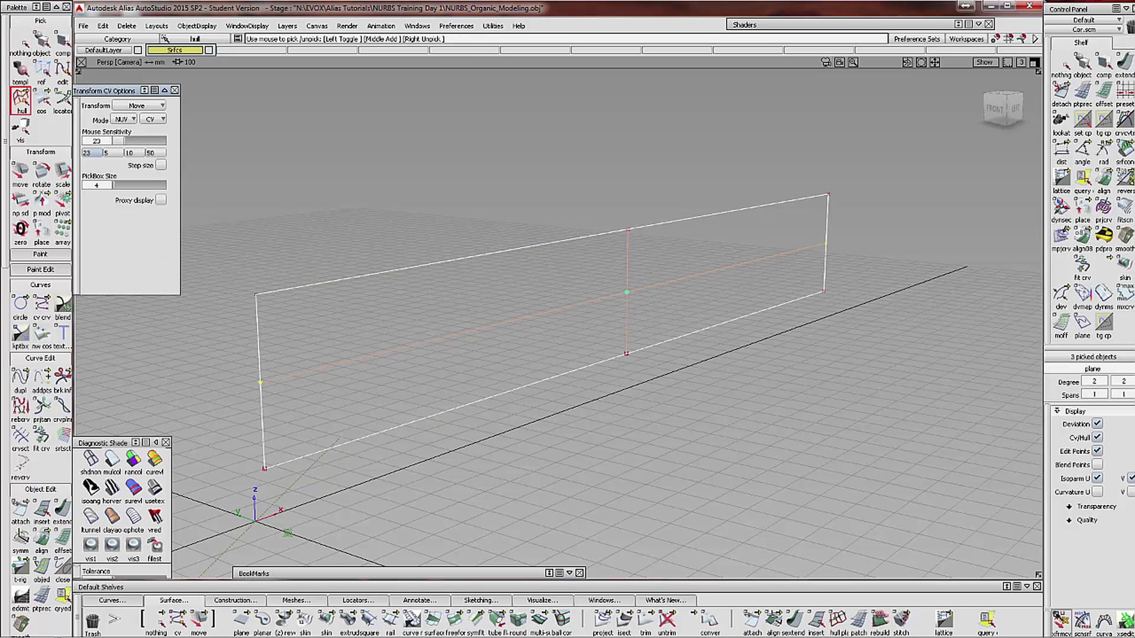
click(1061, 620)
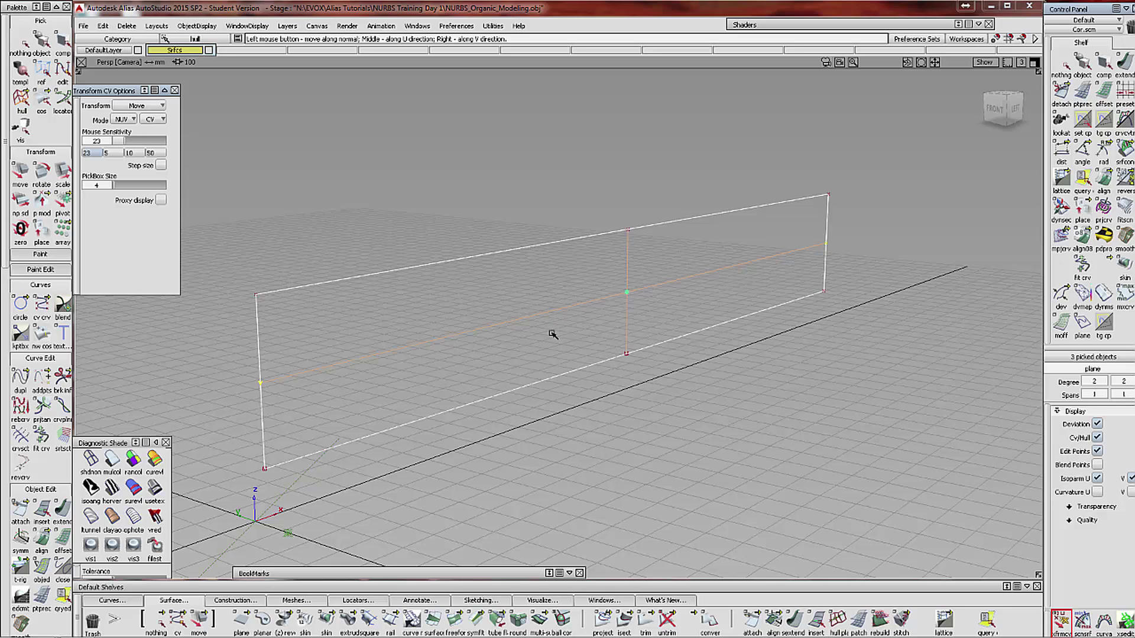
drag(552, 335, 565, 378)
Examine the bowed plane from several angles with diagnostic shading, then return it to wireframe
alt+shift+drag(689, 443, 653, 443)
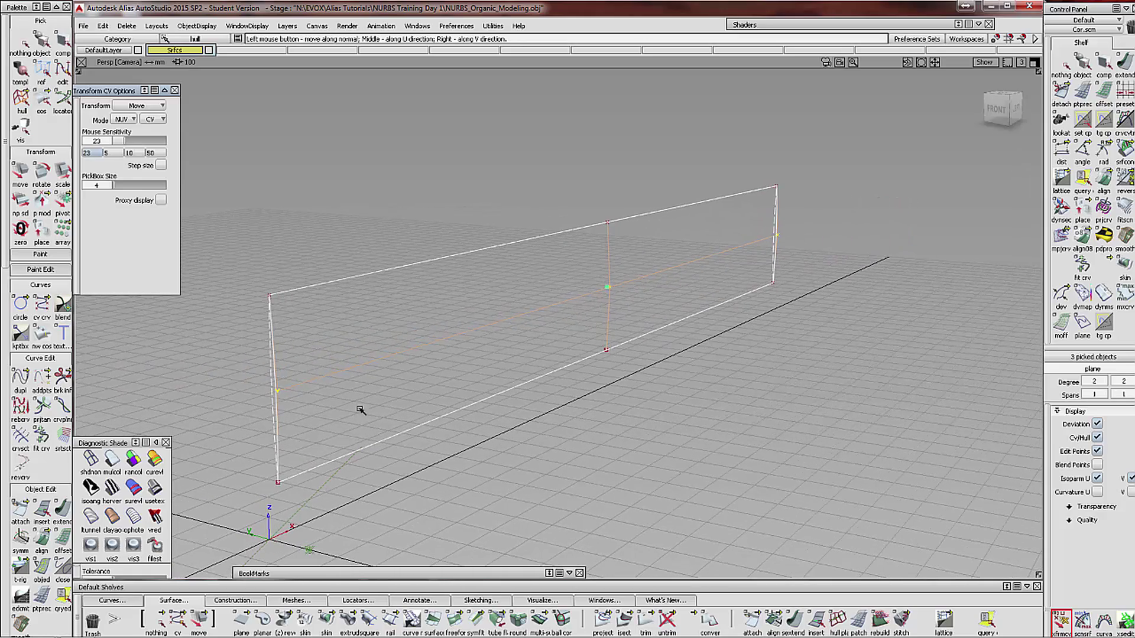
alt+shift+drag(312, 400, 261, 463)
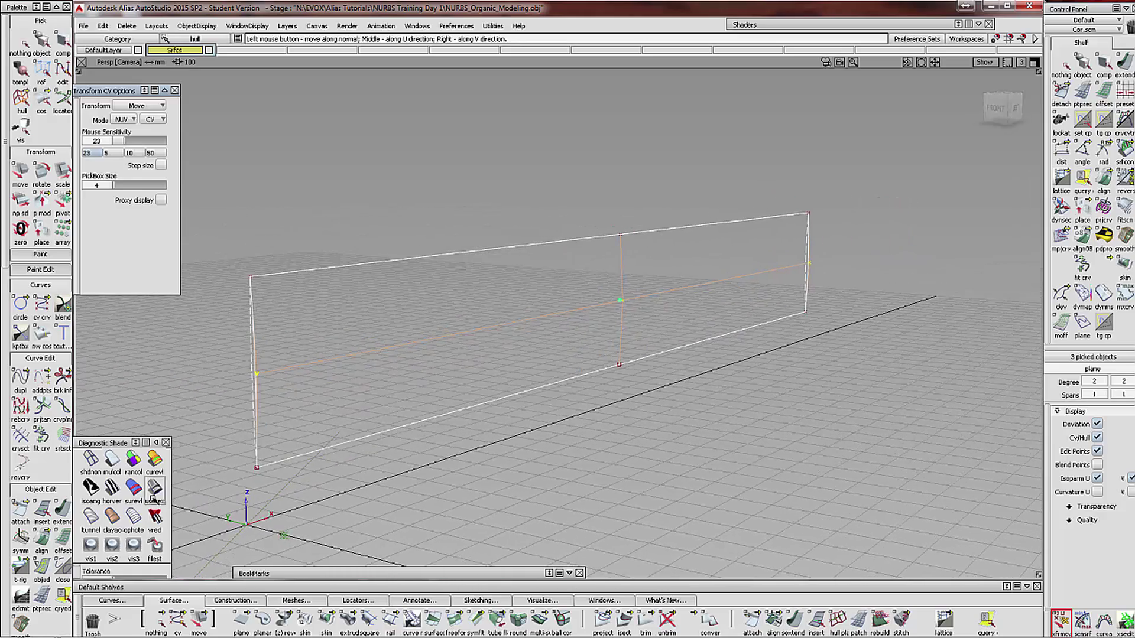
mouse_move(533, 481)
alt+shift+mouse_down()
mouse_move(498, 446)
mouse_move(476, 451)
mouse_move(501, 427)
mouse_move(511, 471)
alt+shift+mouse_up()
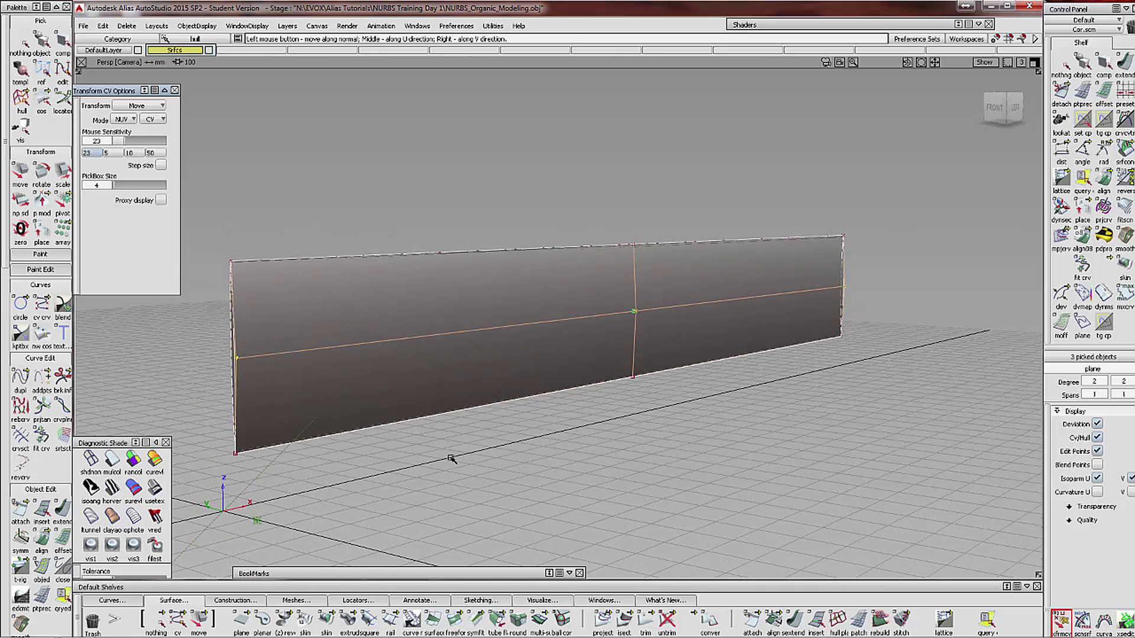
click(92, 462)
Pick the whole plane as an object and show its full length in the Top view
click(43, 37)
click(370, 343)
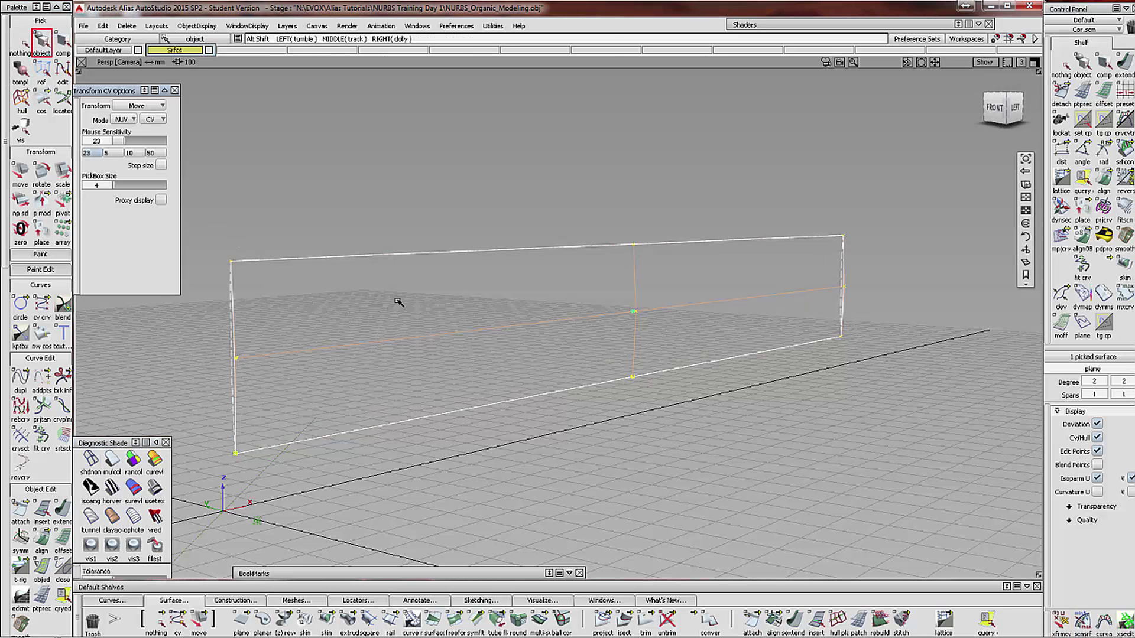
alt+shift+right_drag(396, 300, 400, 337)
alt+shift+middle_drag(399, 336, 354, 342)
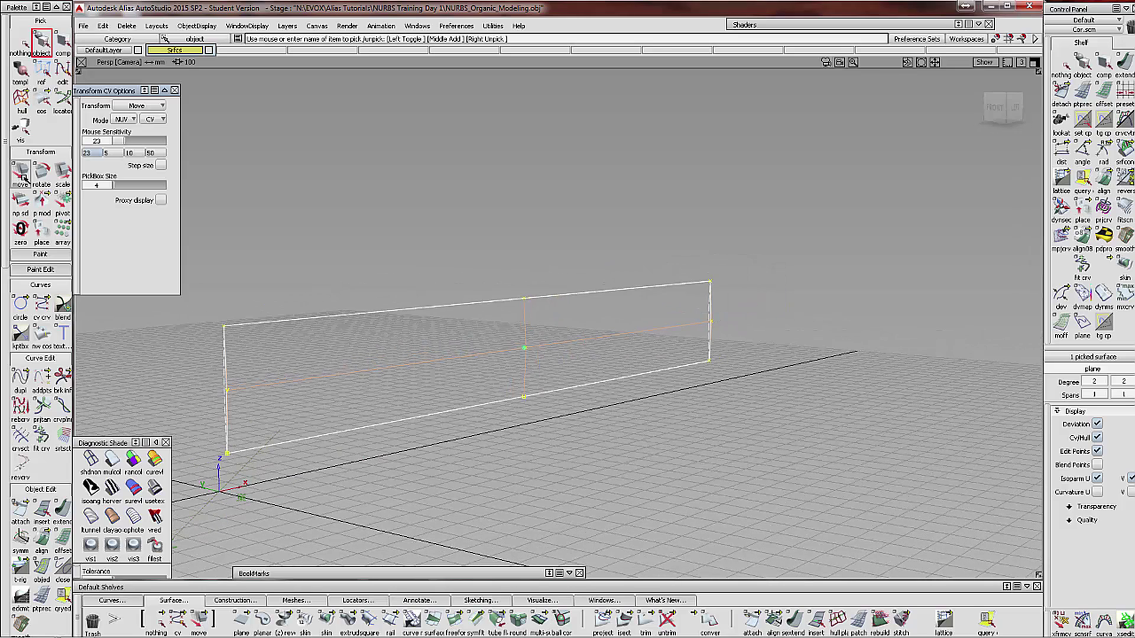
click(1033, 62)
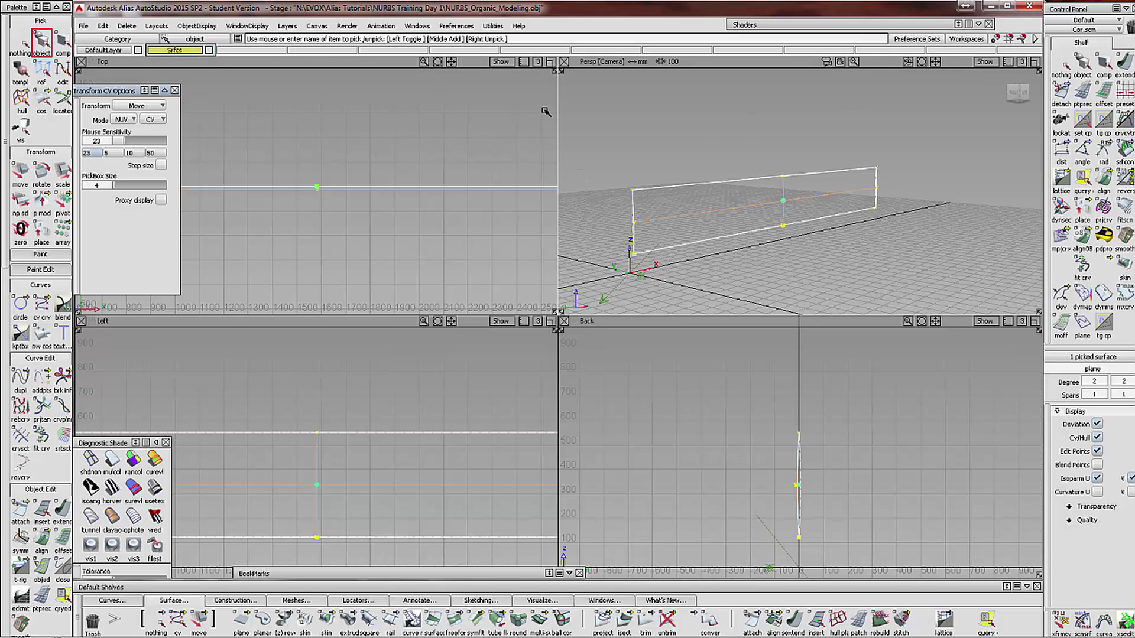
click(552, 61)
alt+shift+right_drag(514, 230, 484, 313)
alt+shift+middle_drag(477, 273, 450, 258)
alt+shift+right_drag(482, 304, 527, 278)
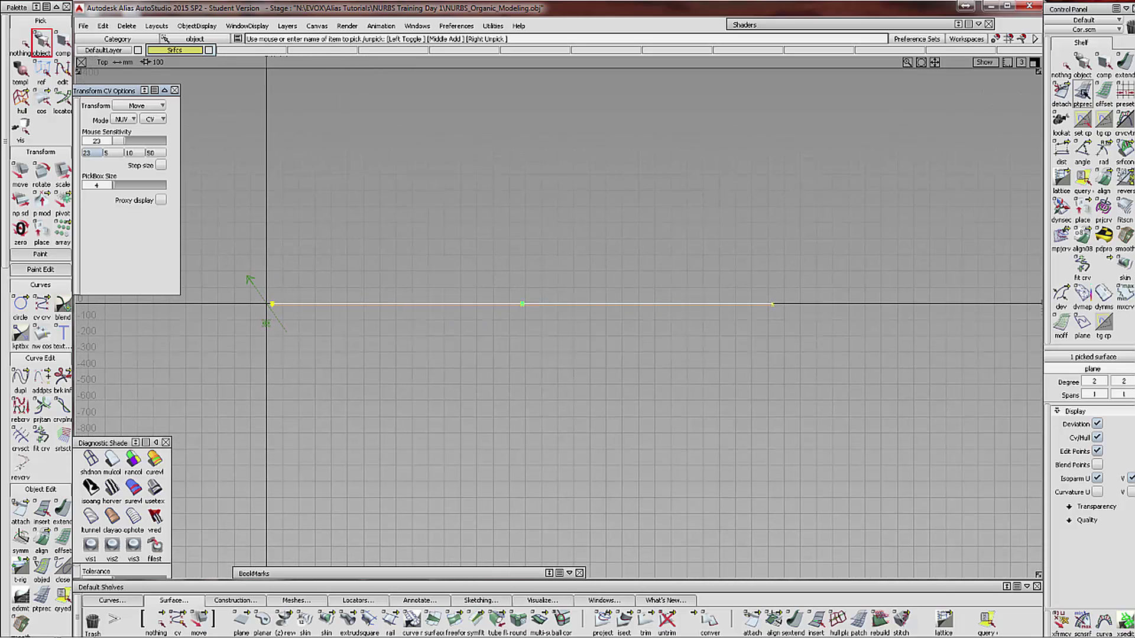
Apply the preset grid to all windows with 100 mm spacing, 1 subdivision and a 5000 mm perspective extent
double_click(1125, 91)
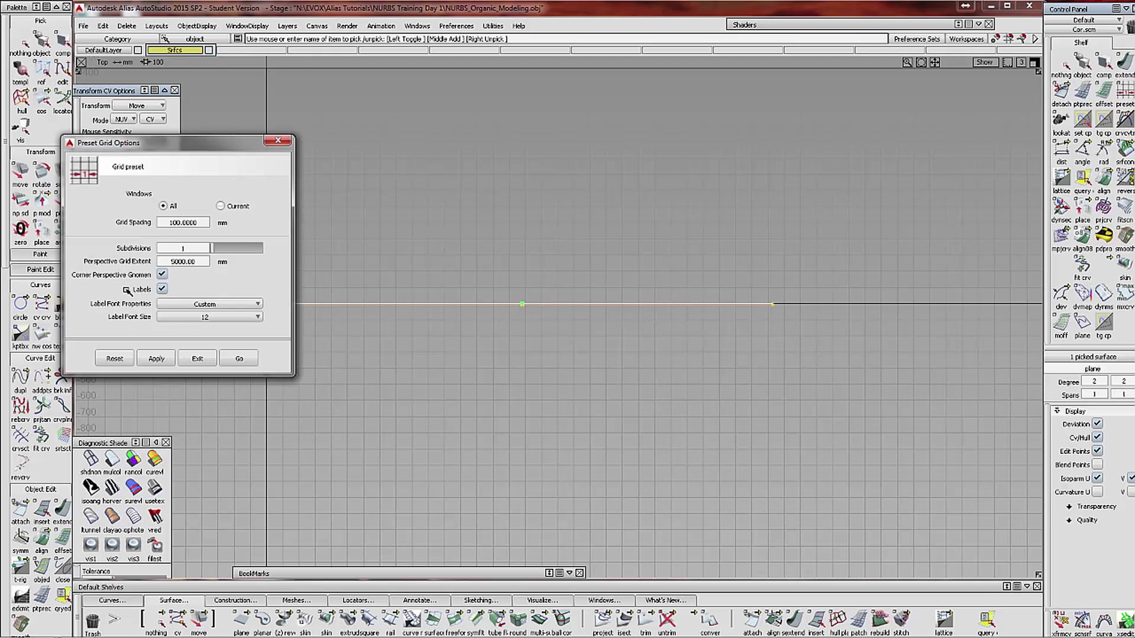
click(239, 358)
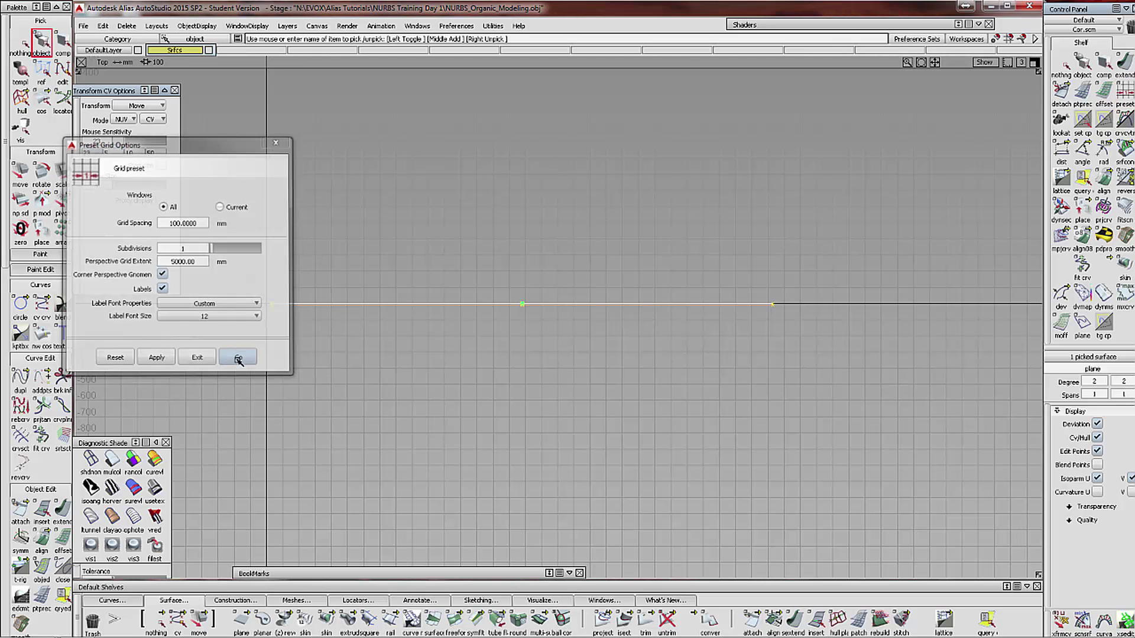
mouse_move(400, 482)
alt+shift+middle_down()
mouse_move(370, 481)
mouse_move(398, 476)
alt+shift+middle_up()
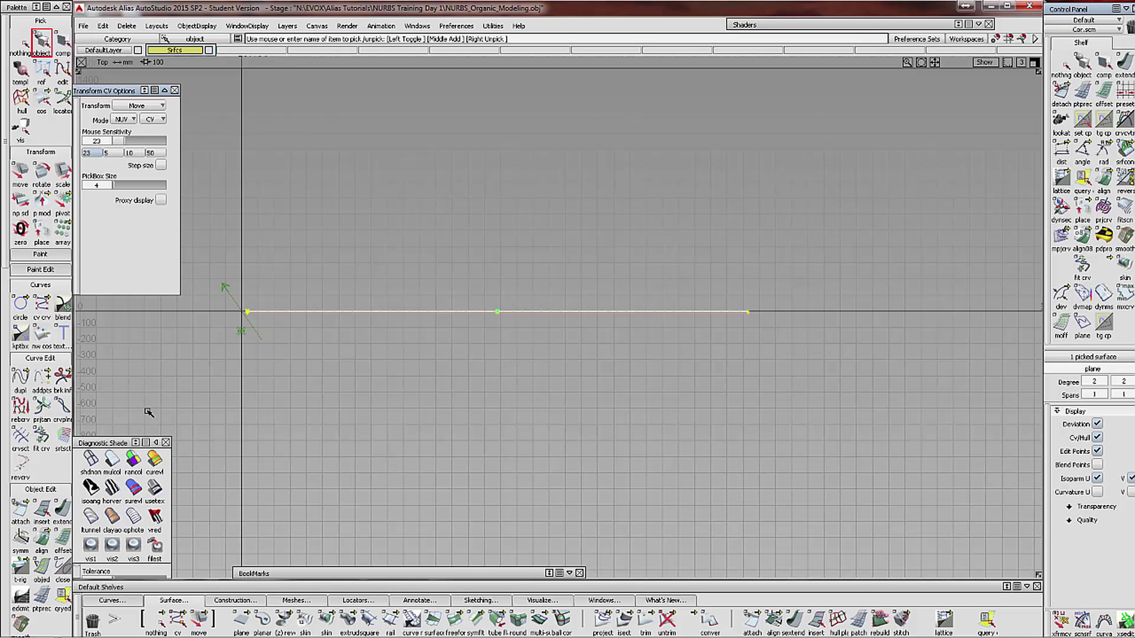
alt+shift+middle_drag(214, 427, 215, 400)
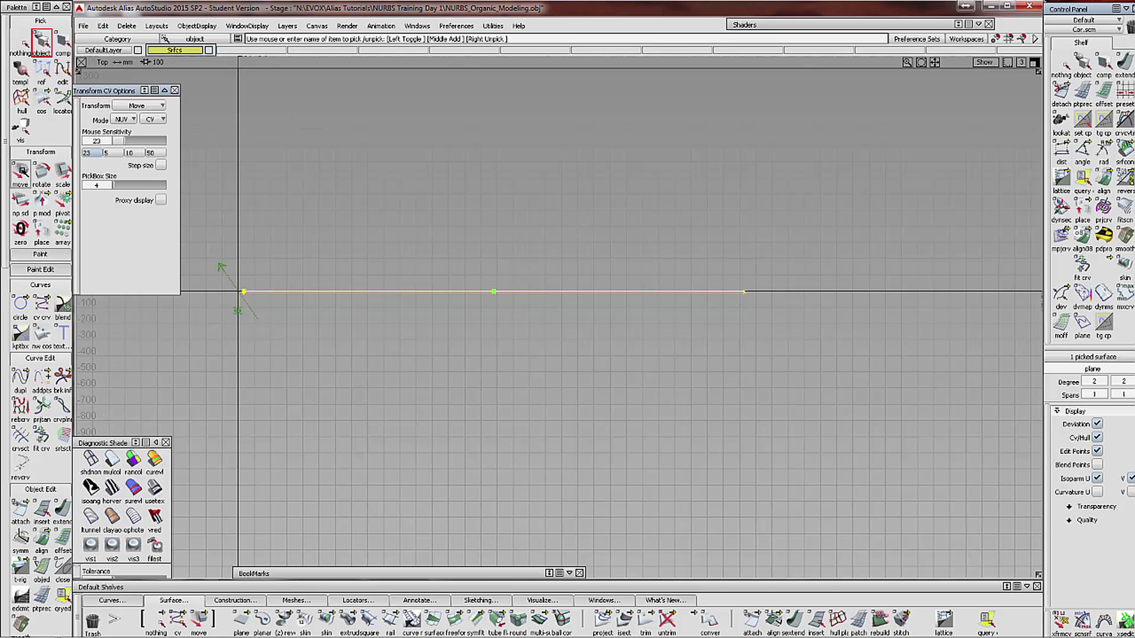
Move the plane sideways about 860 mm from the centreline and check its spacing from the mirrored copy in the Back view
click(20, 173)
right_drag(349, 404, 311, 538)
double_click(1035, 64)
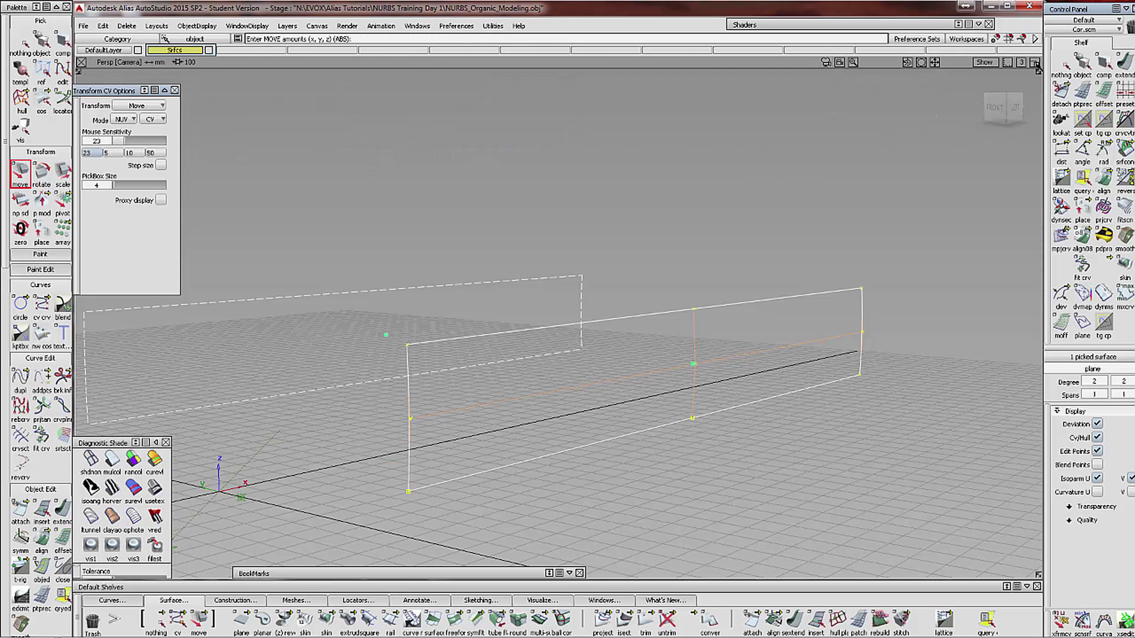
key(F9)
click(1036, 323)
alt+shift+middle_drag(549, 338, 542, 338)
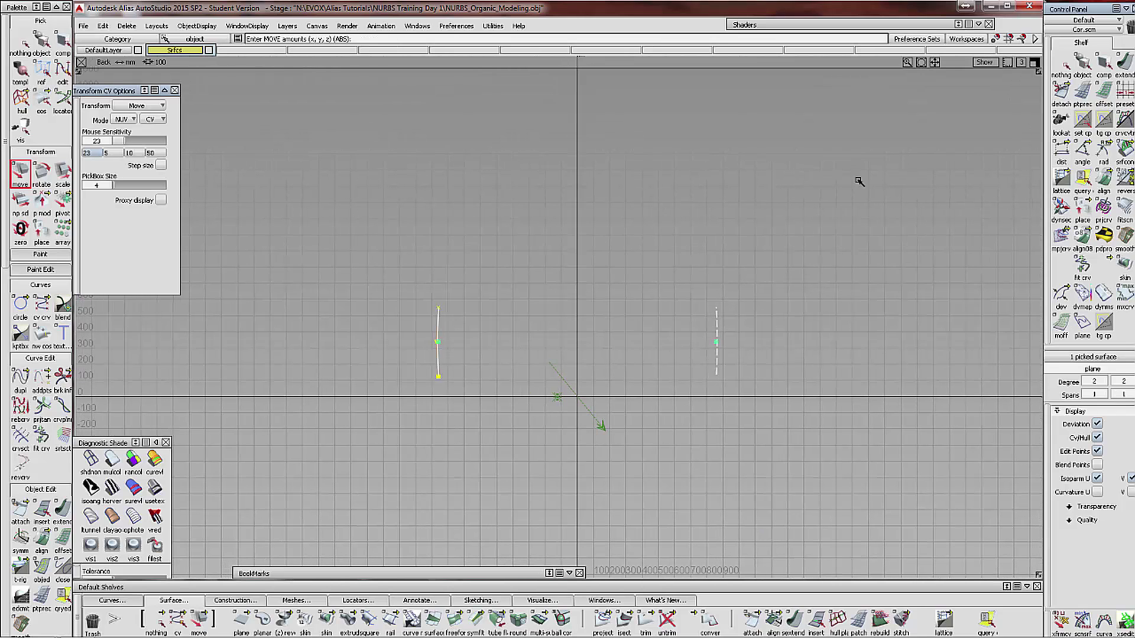
click(1034, 62)
Examine the plane's length against the 100 mm grid in the Left view, out to its far end
click(552, 322)
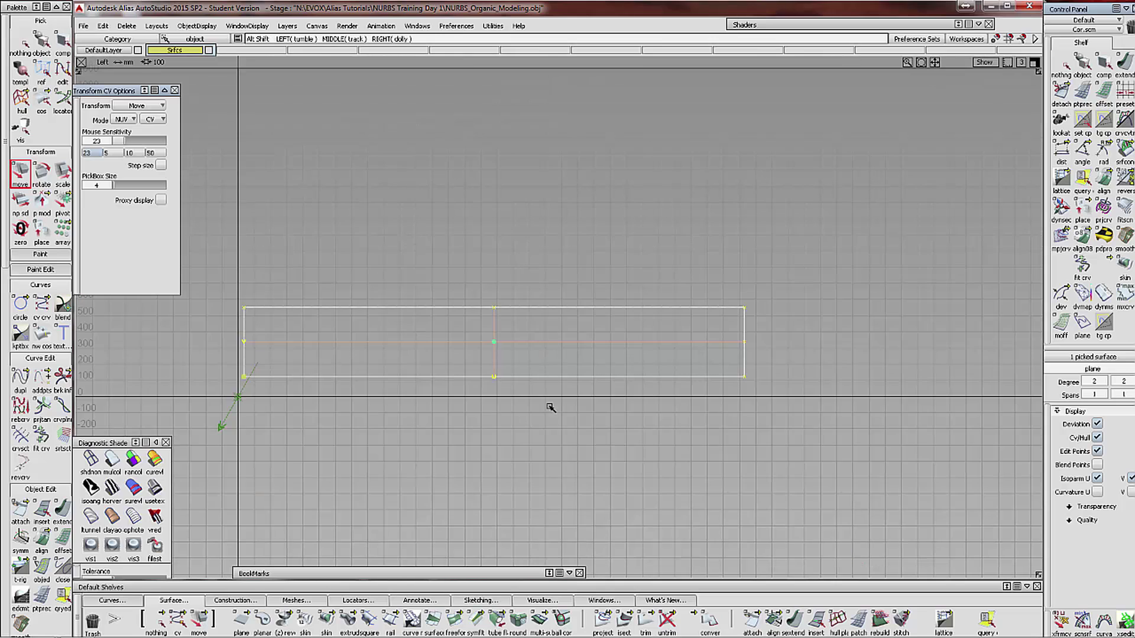
mouse_move(542, 414)
alt+shift+middle_down()
mouse_move(534, 390)
mouse_move(532, 420)
alt+shift+middle_up()
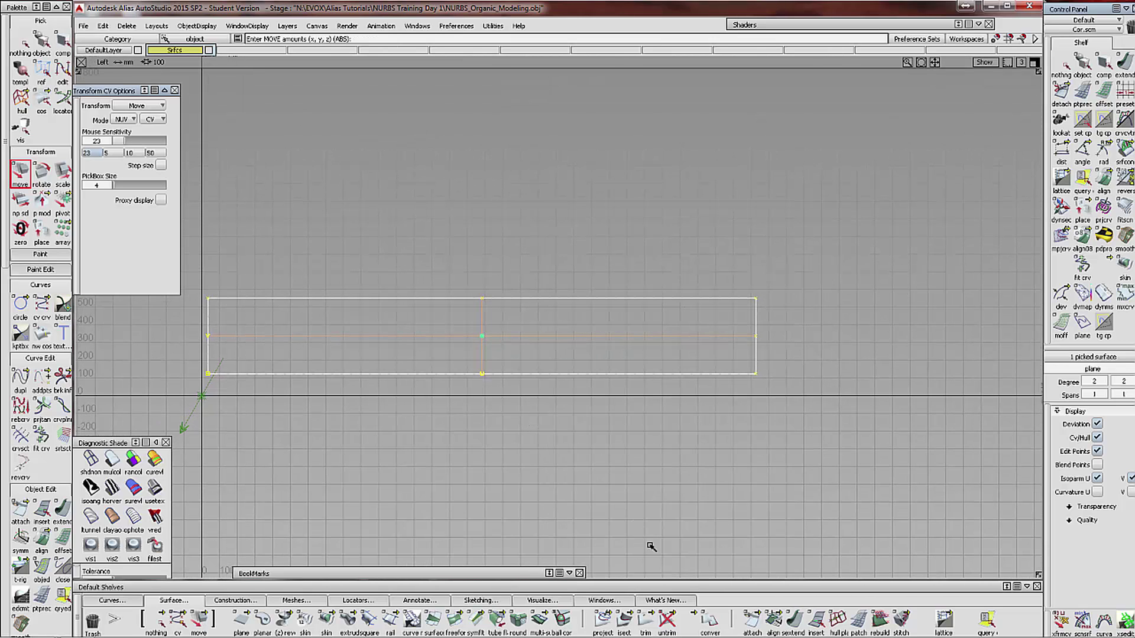
alt+shift+middle_drag(601, 489, 575, 450)
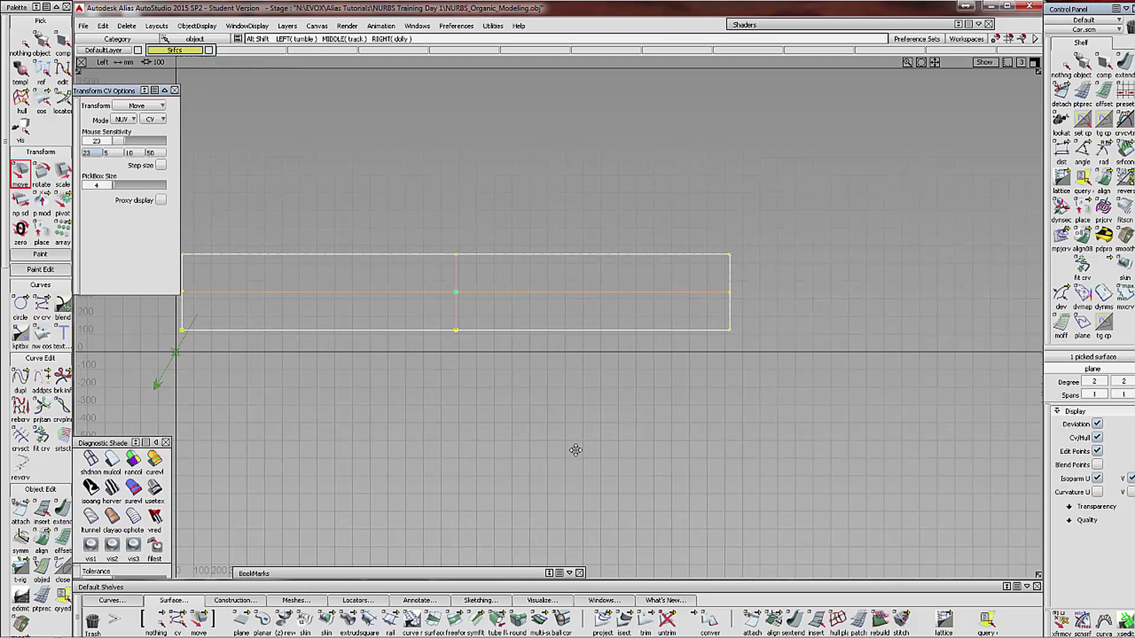
alt+shift+right_drag(562, 490, 655, 450)
alt+shift+middle_drag(611, 449, 501, 447)
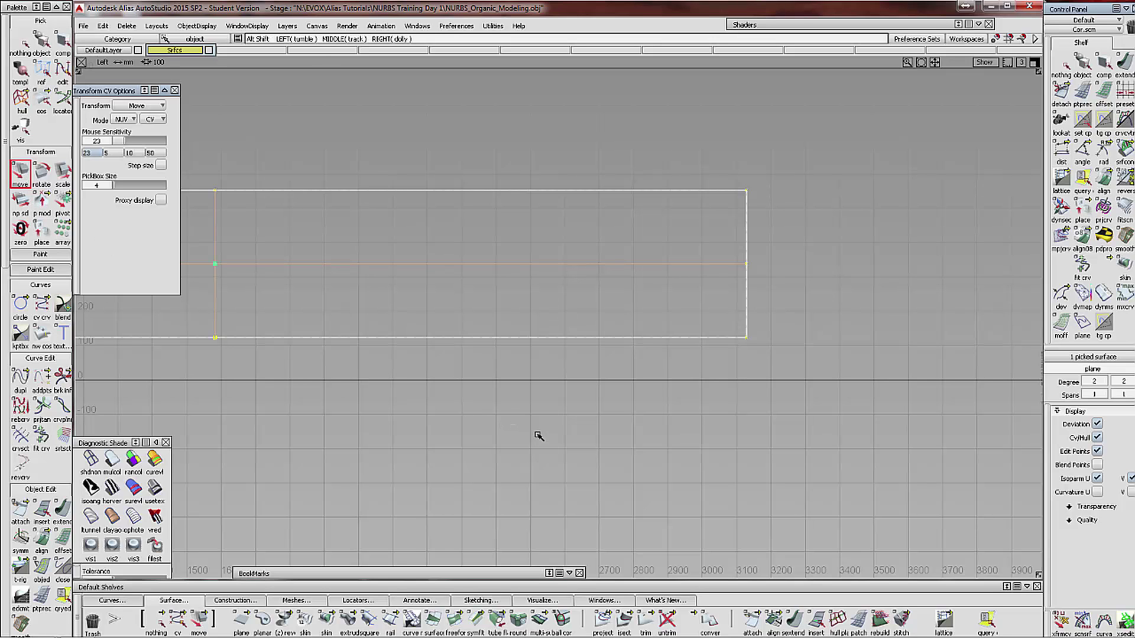
alt+shift+drag(538, 435, 697, 466)
alt+shift+middle_drag(698, 467, 516, 474)
alt+shift+right_drag(556, 469, 704, 471)
alt+shift+middle_drag(568, 424, 404, 382)
alt+shift+right_drag(529, 448, 555, 417)
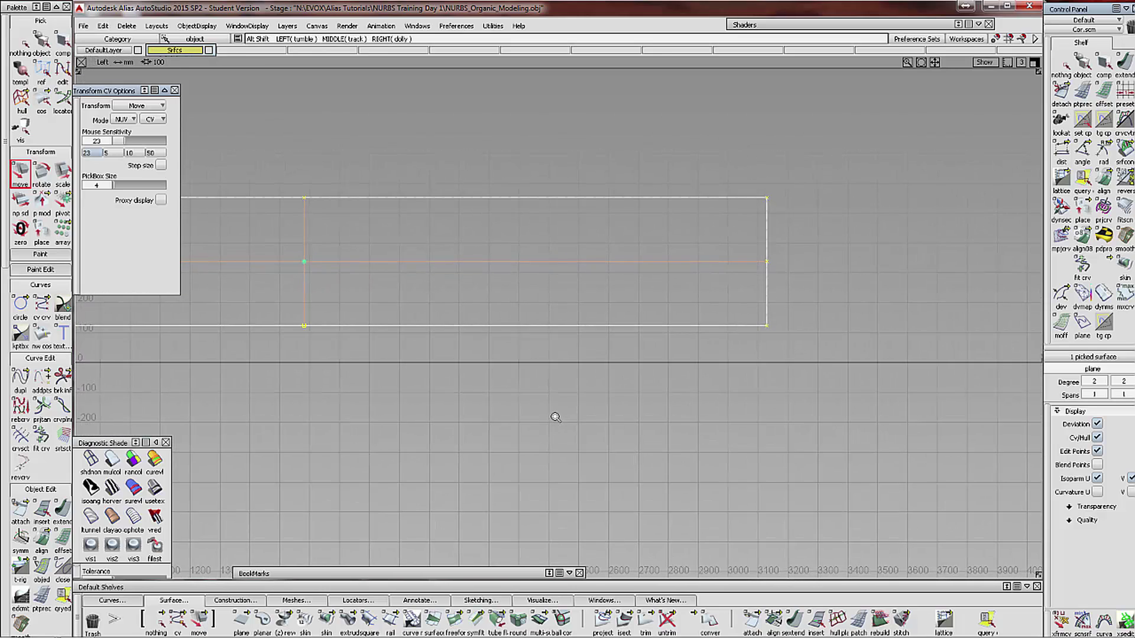
alt+shift+middle_drag(530, 417, 410, 409)
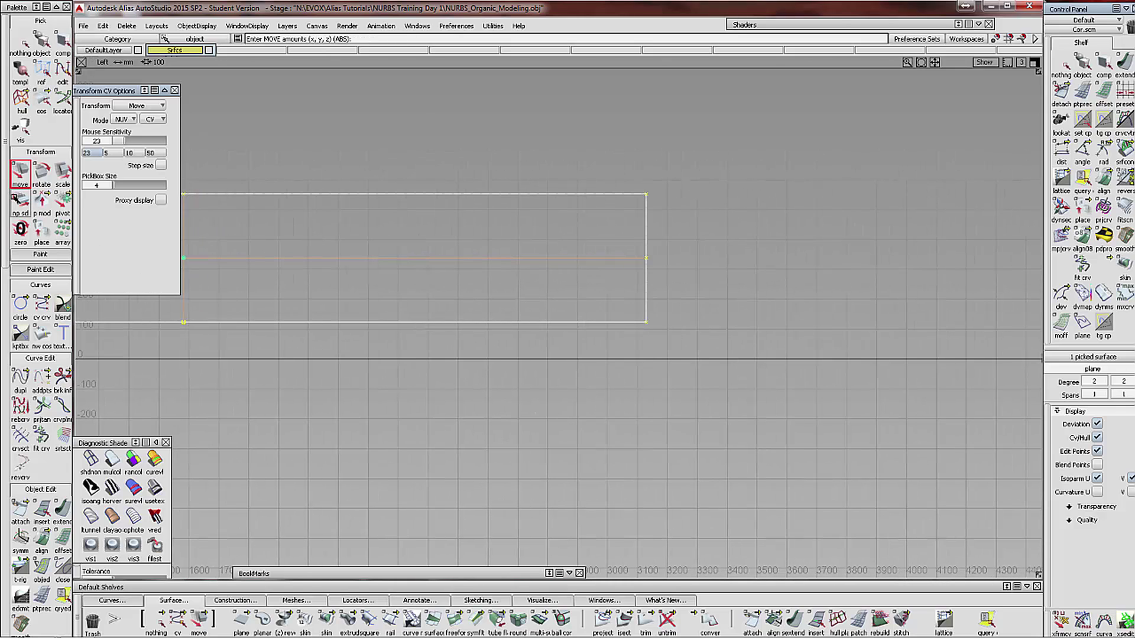
Stretch the plane lengthwise with non-proportional scale to about 3800 mm and move it so its near end lines up with the origin
click(20, 201)
drag(347, 410, 560, 430)
alt+shift+right_drag(516, 420, 480, 456)
alt+shift+middle_drag(480, 456, 629, 495)
click(21, 172)
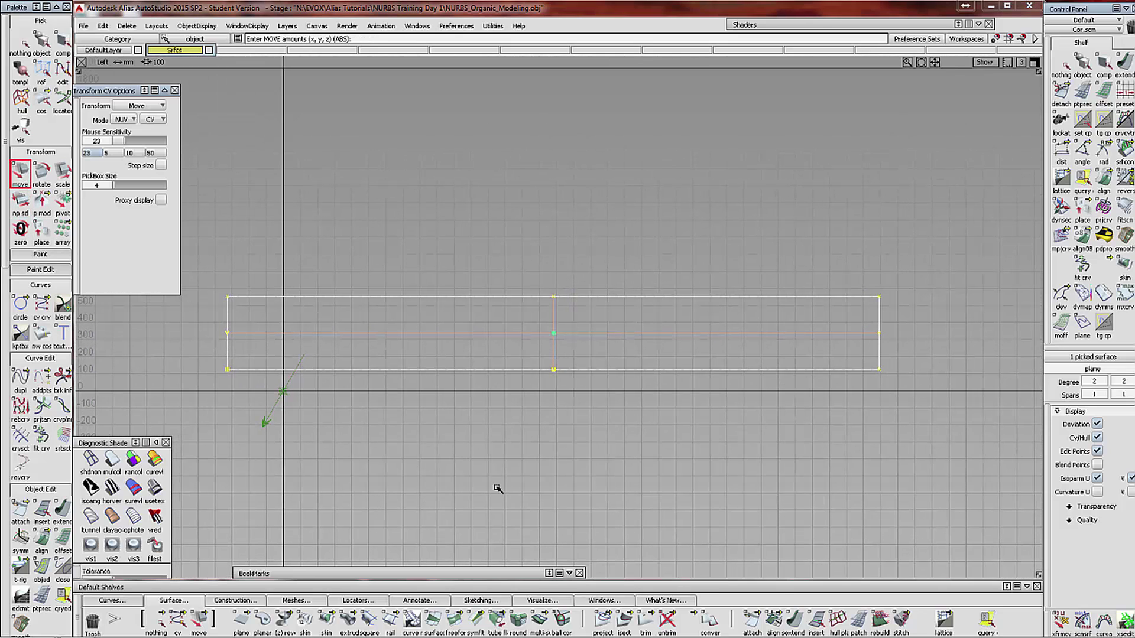
middle_drag(437, 473, 495, 482)
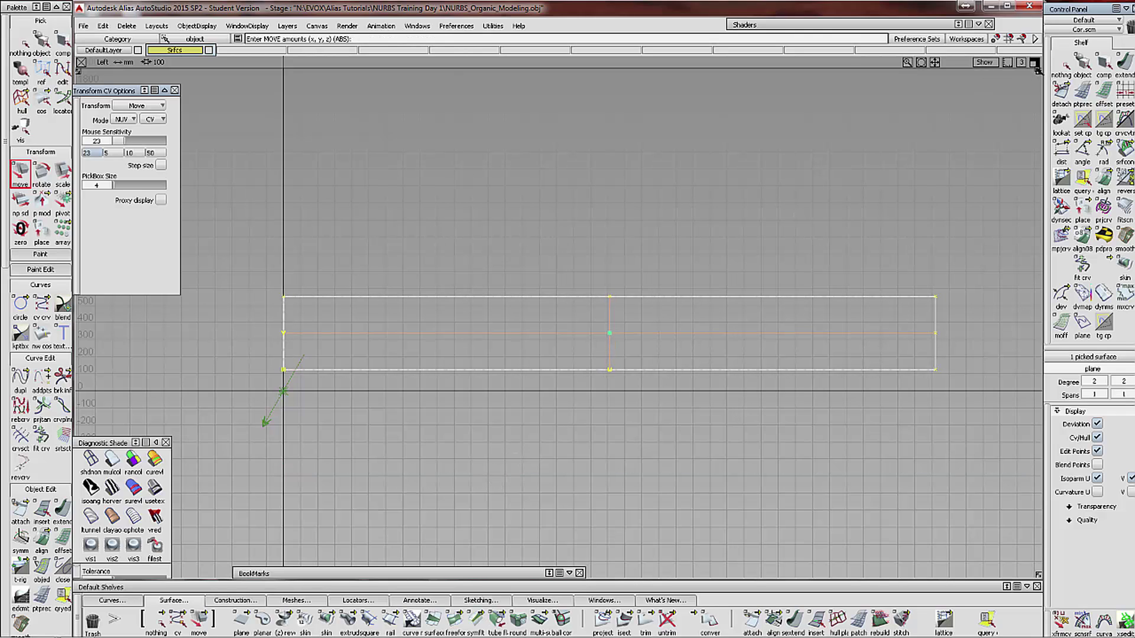
Examine the lengthened plane and its mirrored copy from several angles in the Perspective view
key(F9)
key(F8)
alt+shift+drag(484, 268, 513, 265)
alt+shift+middle_drag(512, 265, 452, 223)
alt+shift+drag(550, 264, 530, 274)
alt+shift+middle_drag(554, 259, 567, 277)
alt+shift+drag(615, 274, 578, 250)
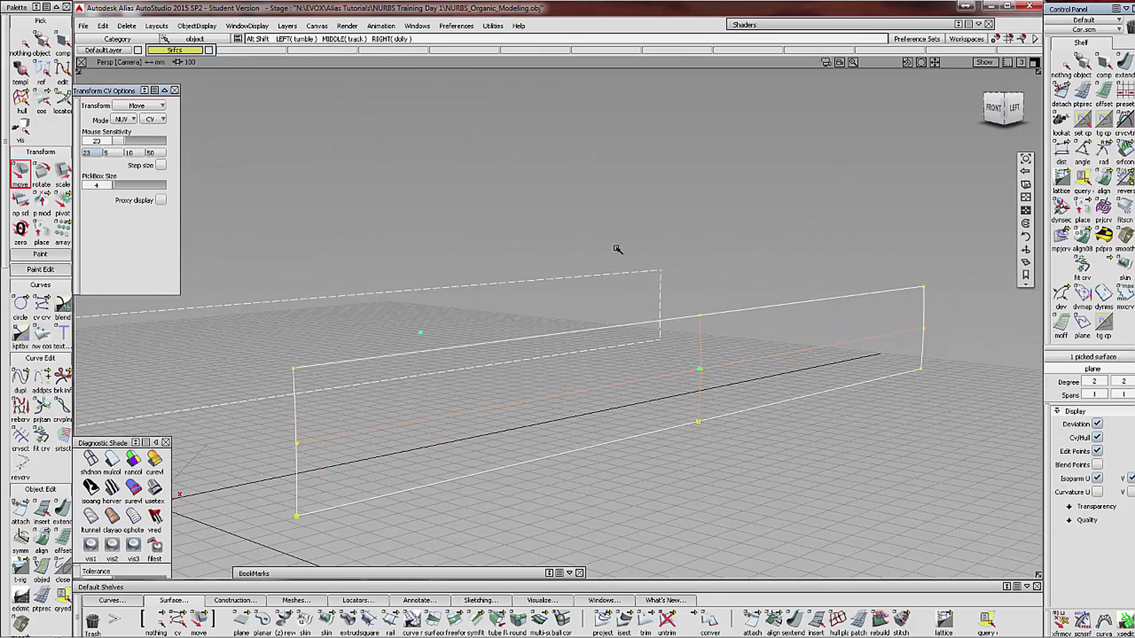
alt+shift+middle_drag(617, 248, 626, 243)
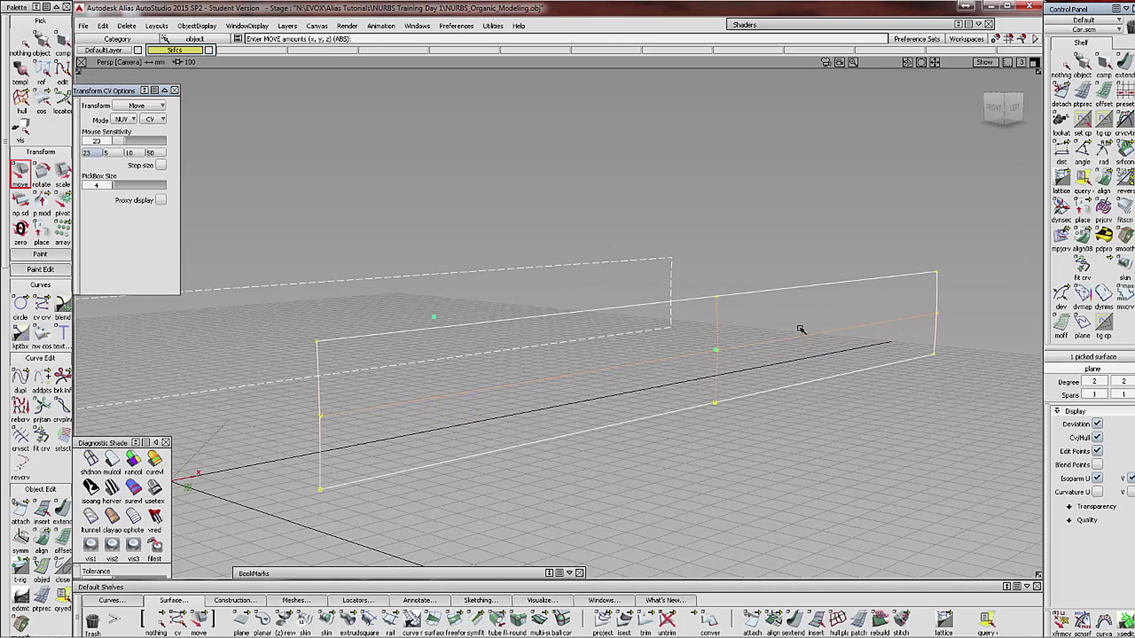
Rebuild the plane with degree 5 in both directions and accept the change
click(1103, 384)
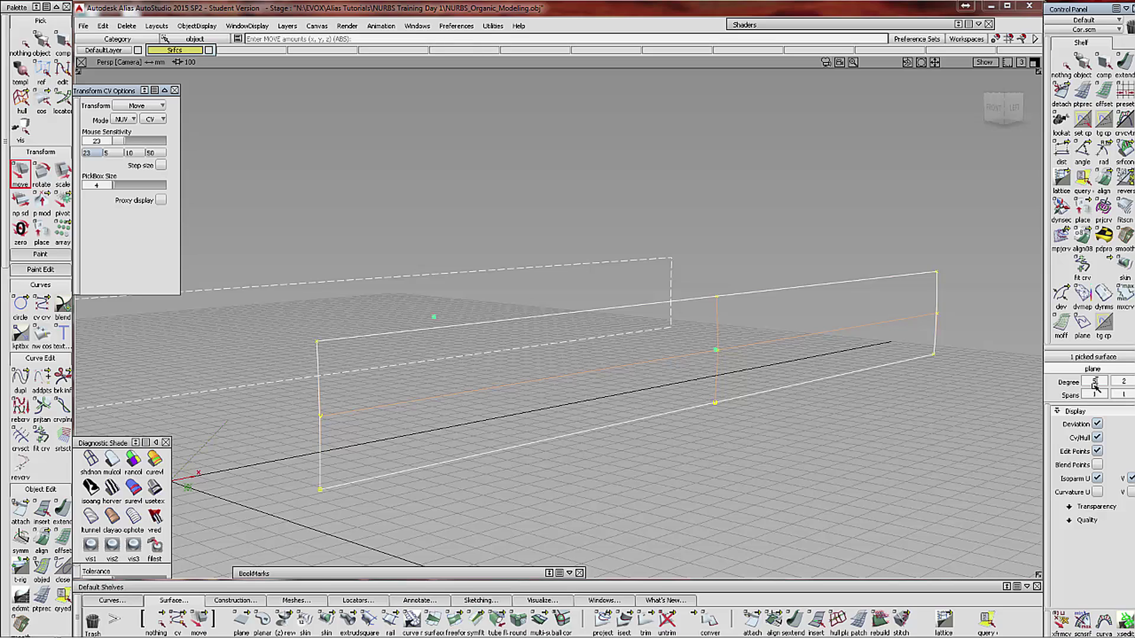
text(5)
key(Return)
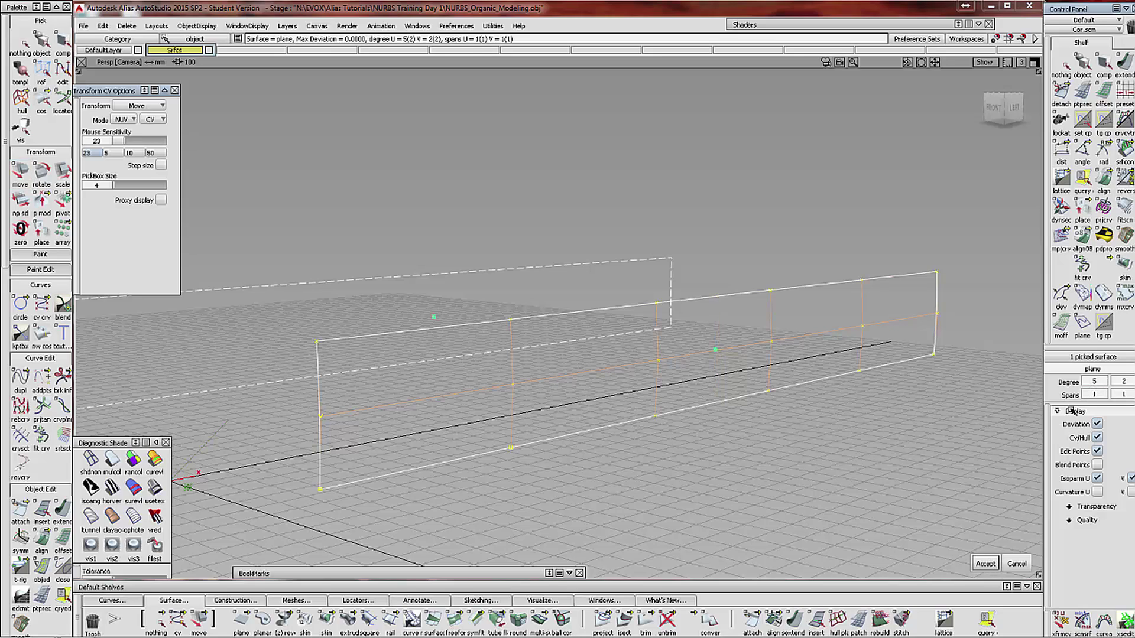
click(1124, 381)
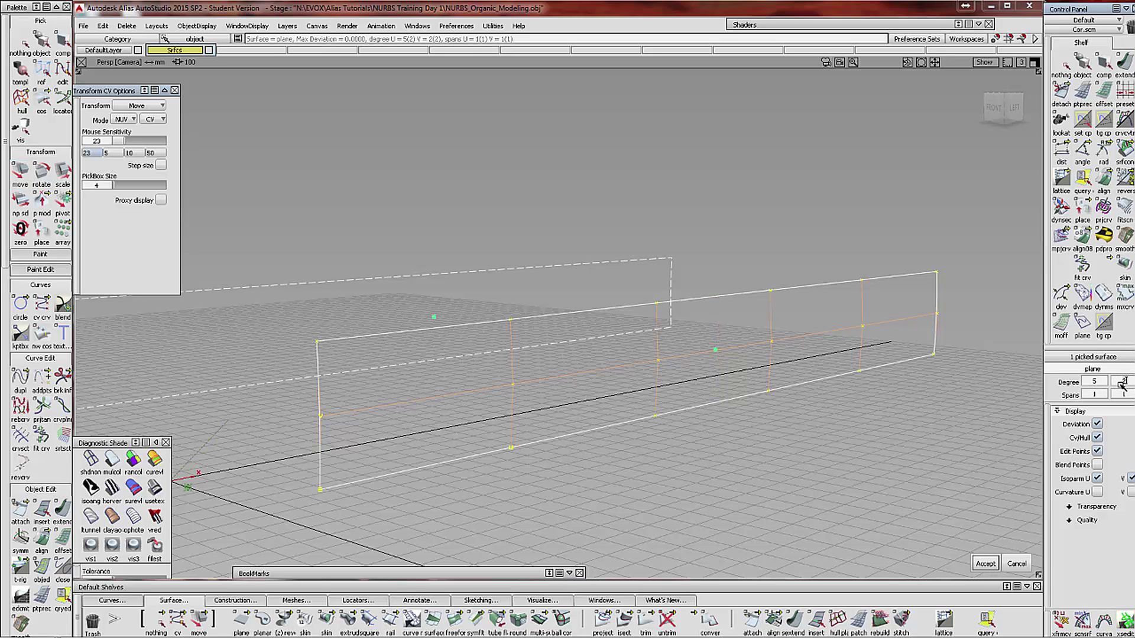
text(5)
key(Return)
click(986, 563)
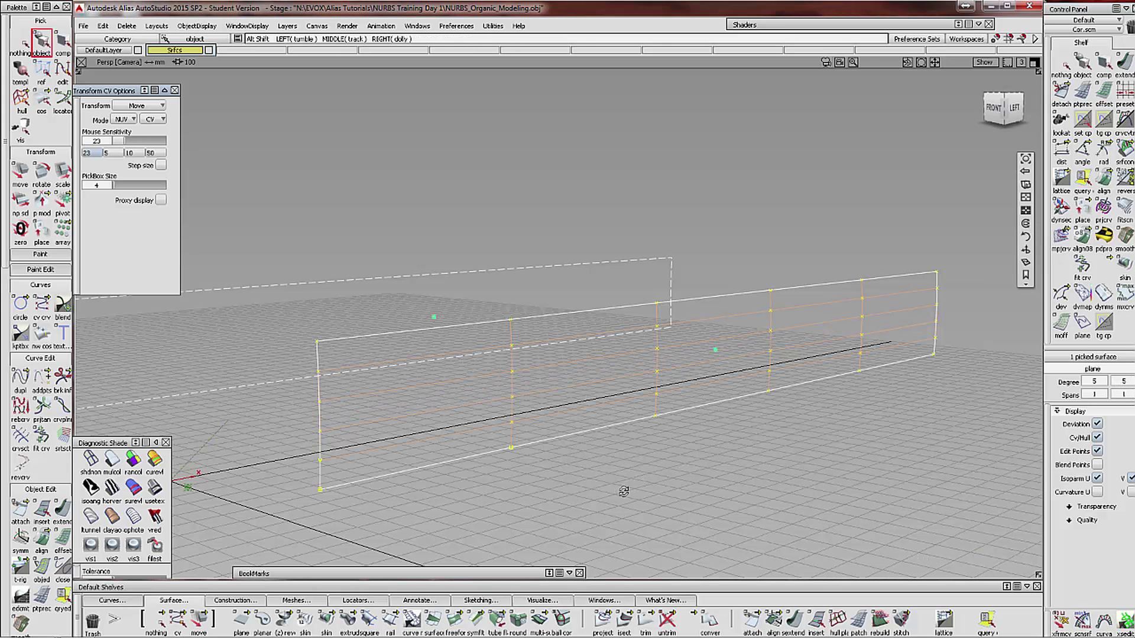
Pick the second lengthwise hull from the top and slide its CVs up close to the upper edge with Transform CV in SLIDE mode
alt+shift+drag(628, 491, 611, 337)
alt+shift+drag(636, 464, 715, 470)
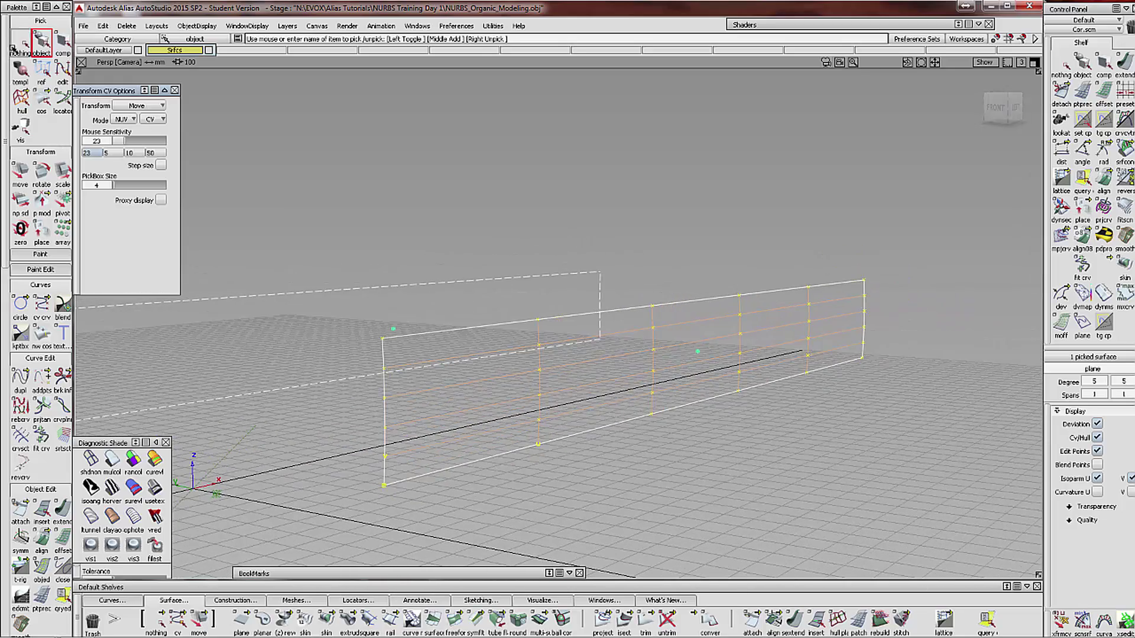
click(21, 97)
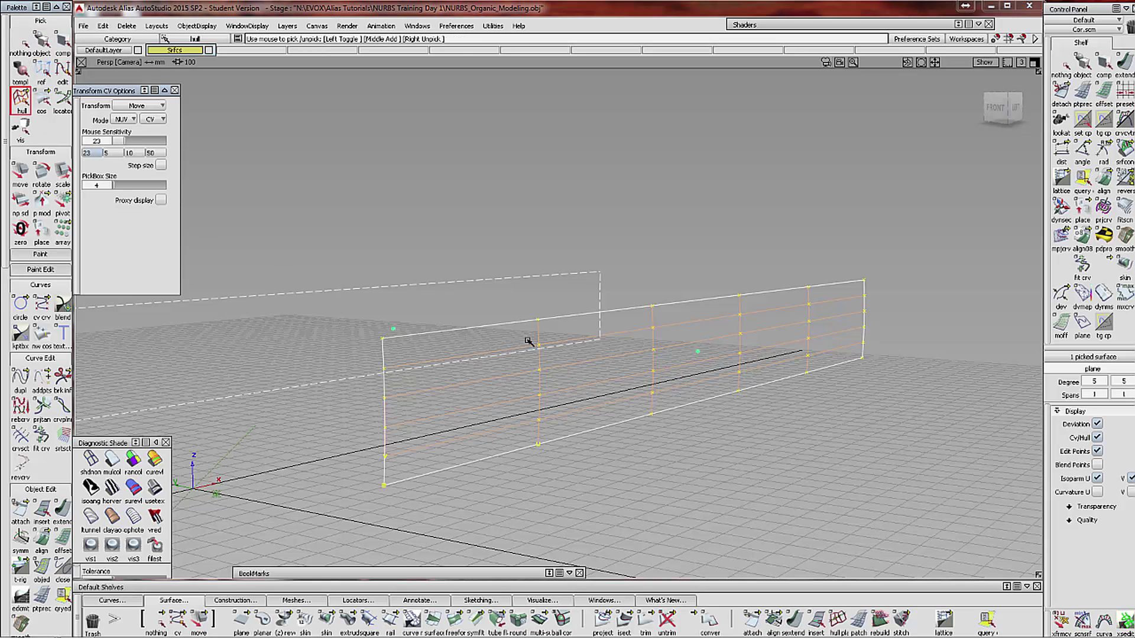
click(628, 335)
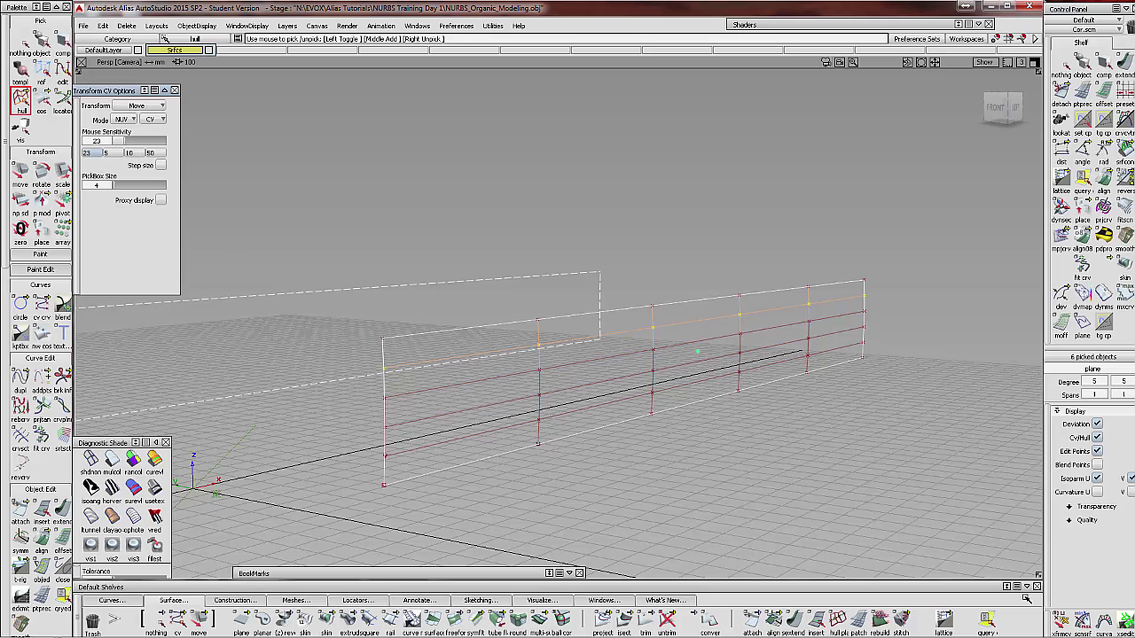
click(1061, 620)
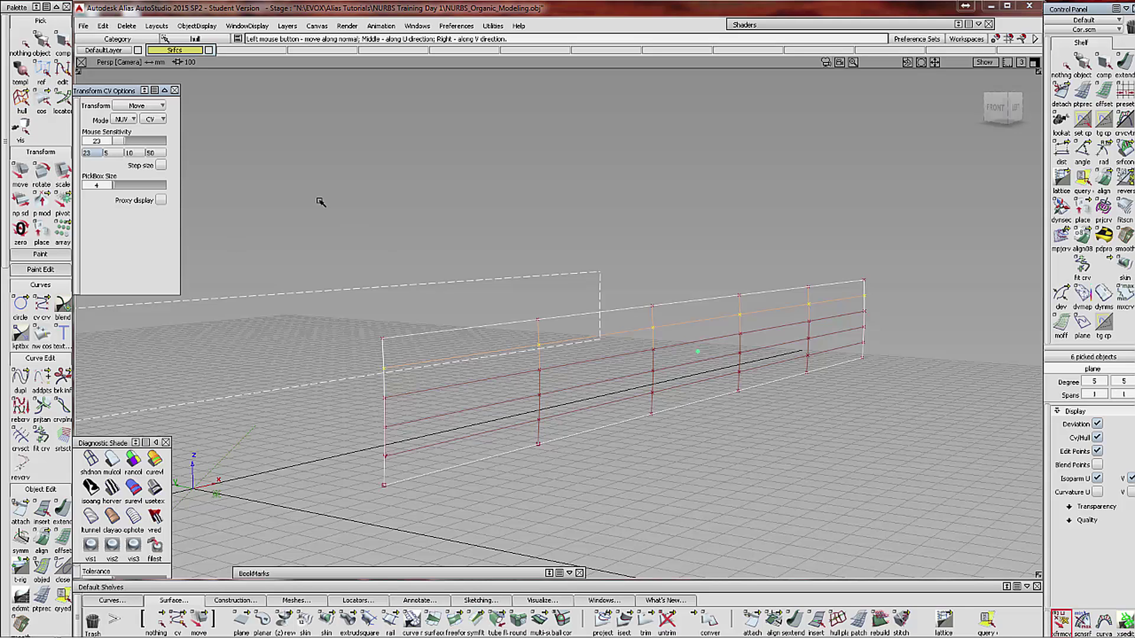
click(135, 120)
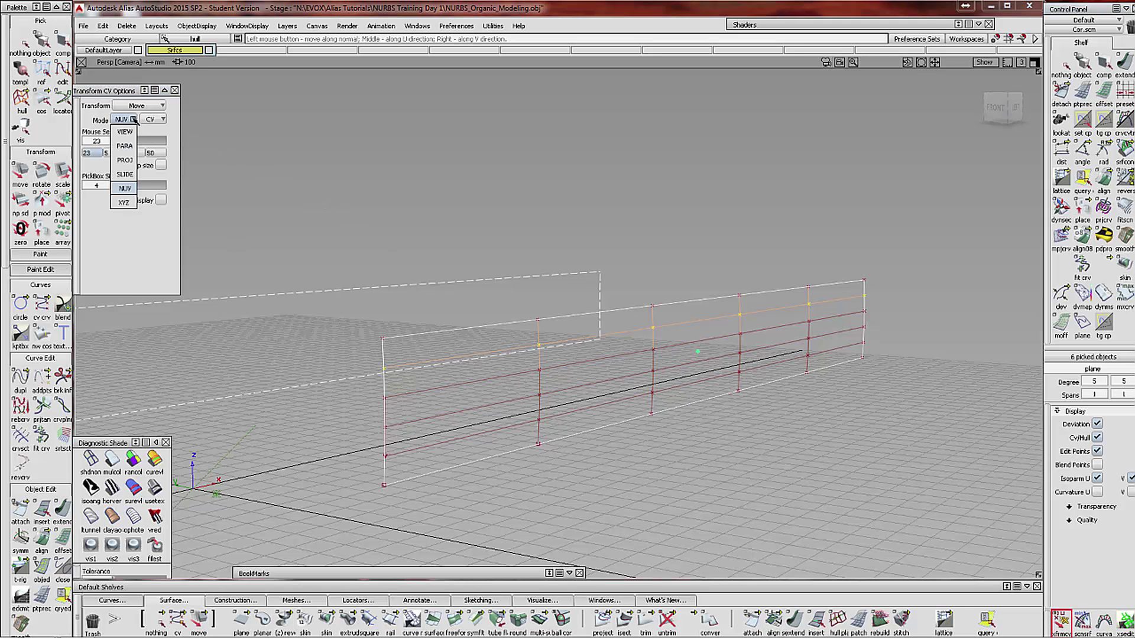
click(125, 174)
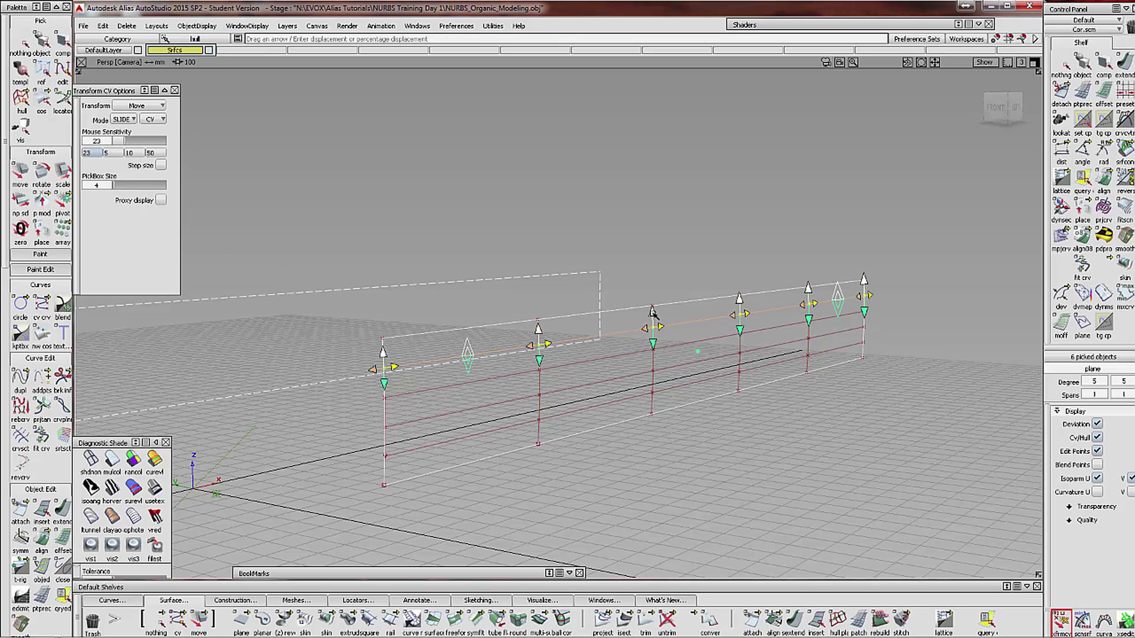
drag(652, 313, 643, 106)
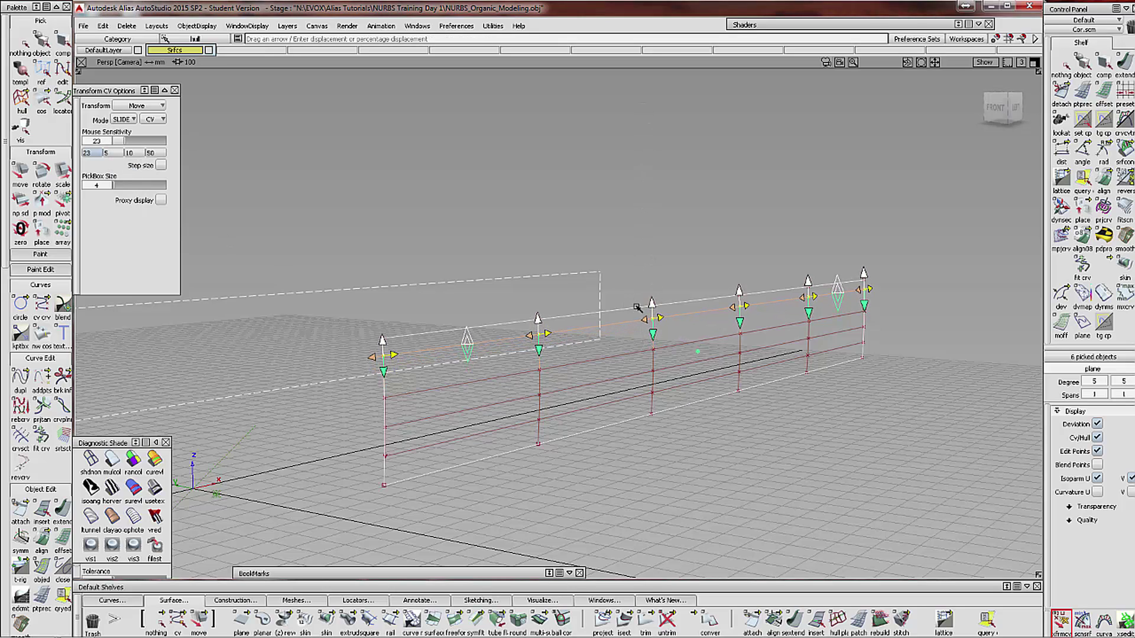
drag(646, 305, 656, 227)
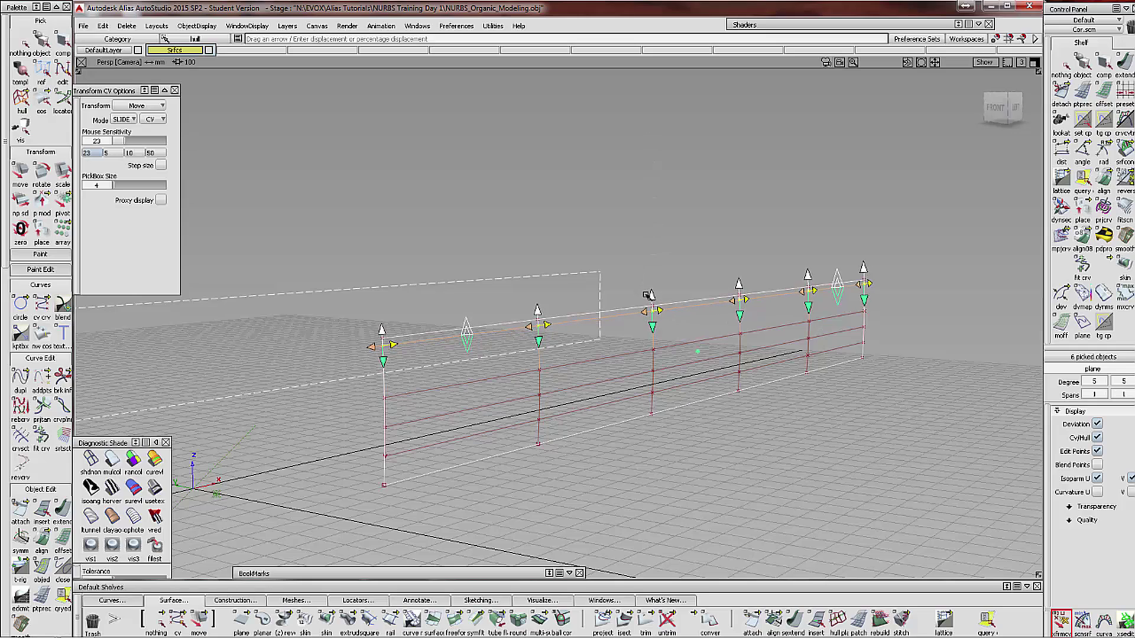
drag(649, 295, 679, 371)
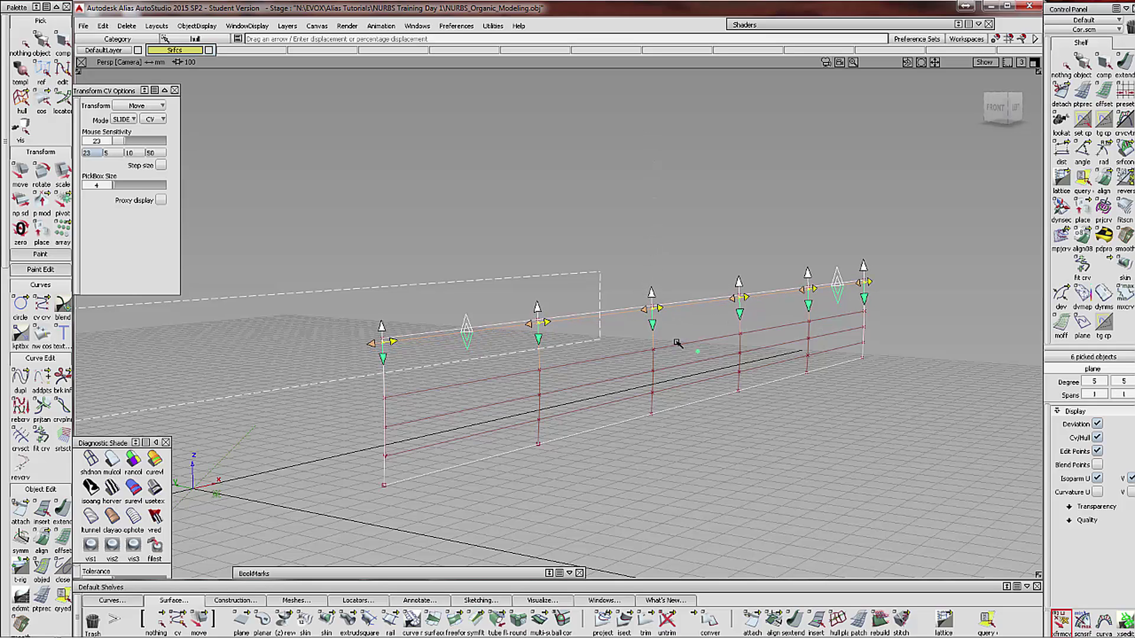
click(21, 45)
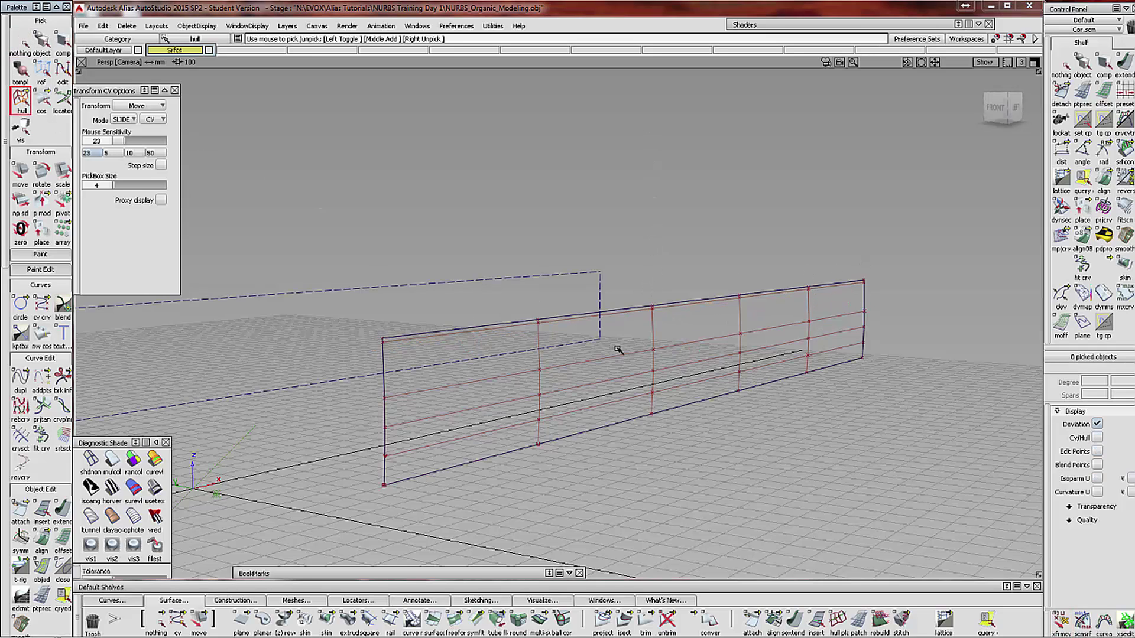
Slide the third lengthwise hull from the top upward until it sits just below the second hull
click(674, 350)
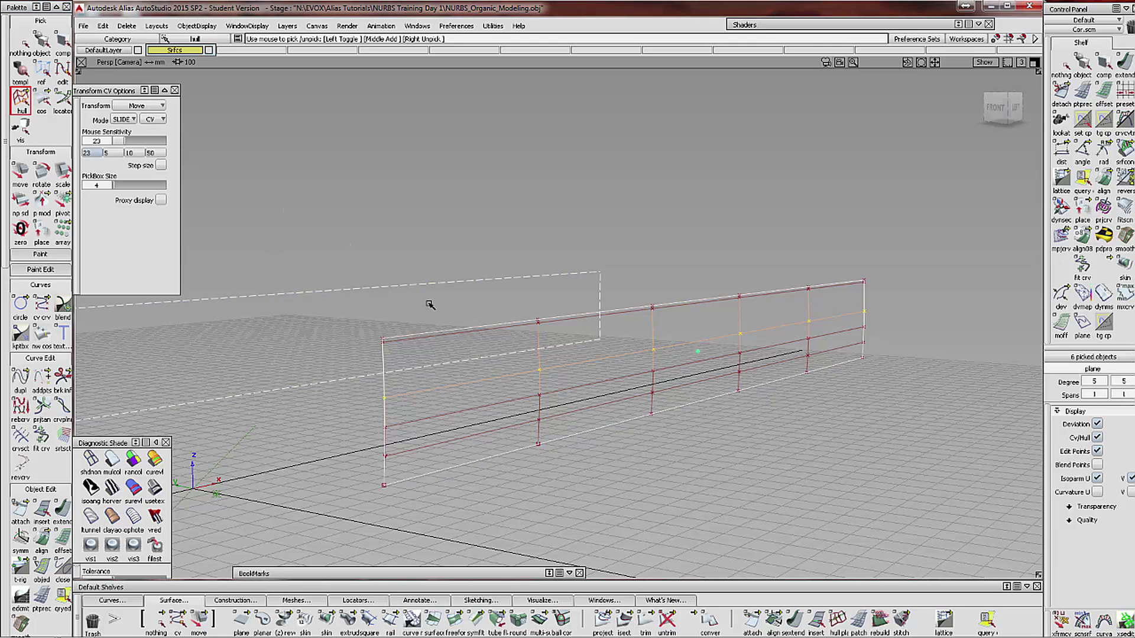
click(1062, 622)
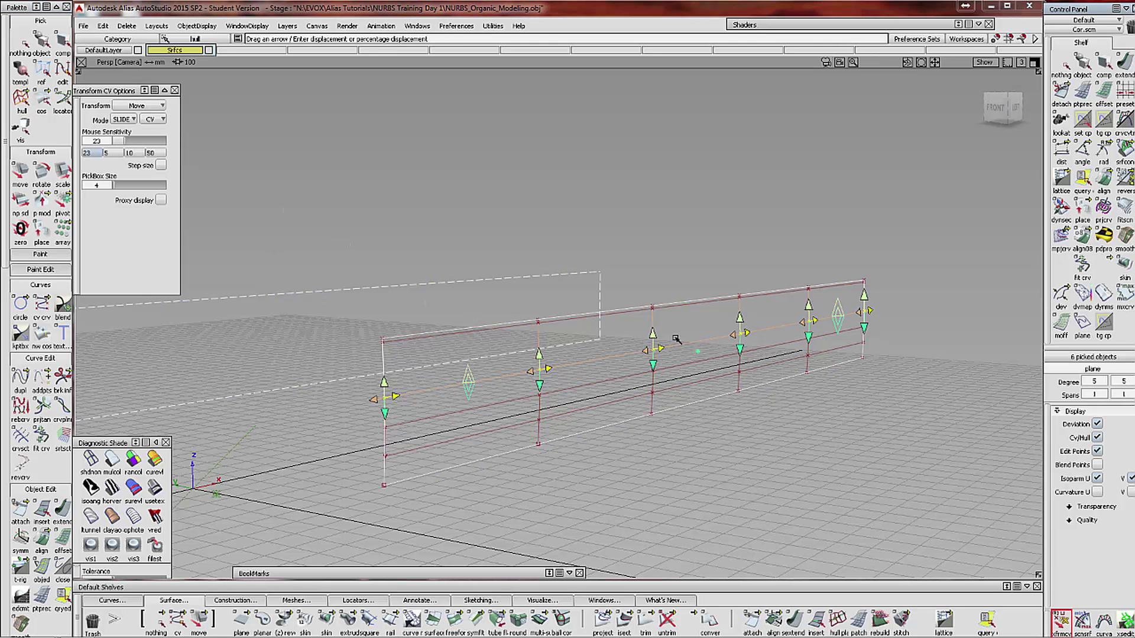
drag(653, 334, 650, 120)
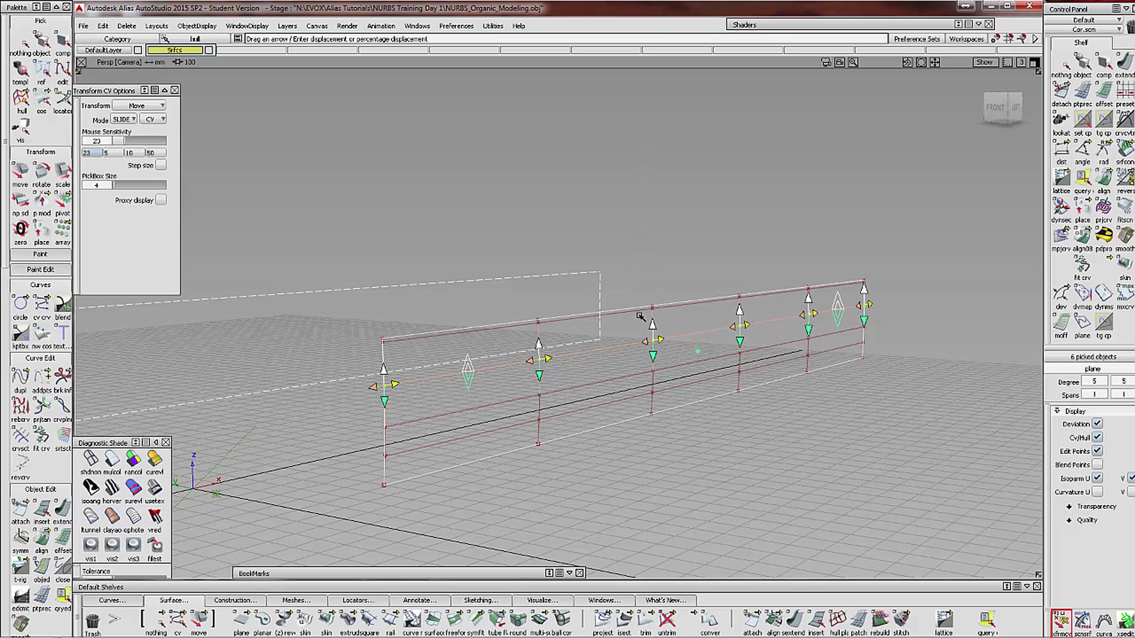
drag(655, 312, 664, 94)
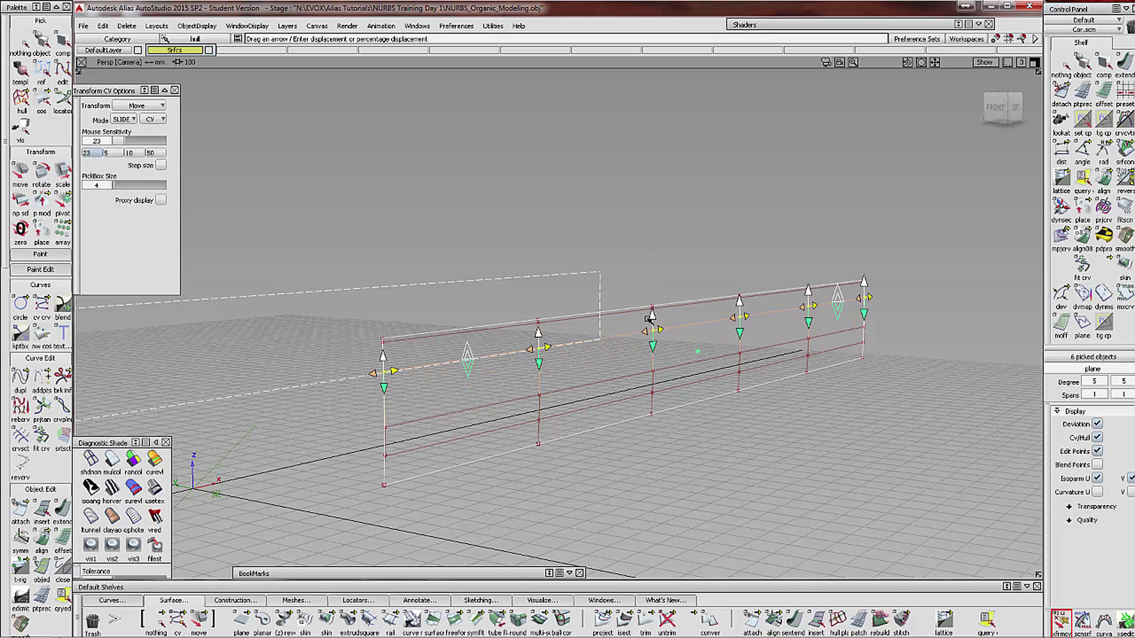
drag(650, 320, 687, 160)
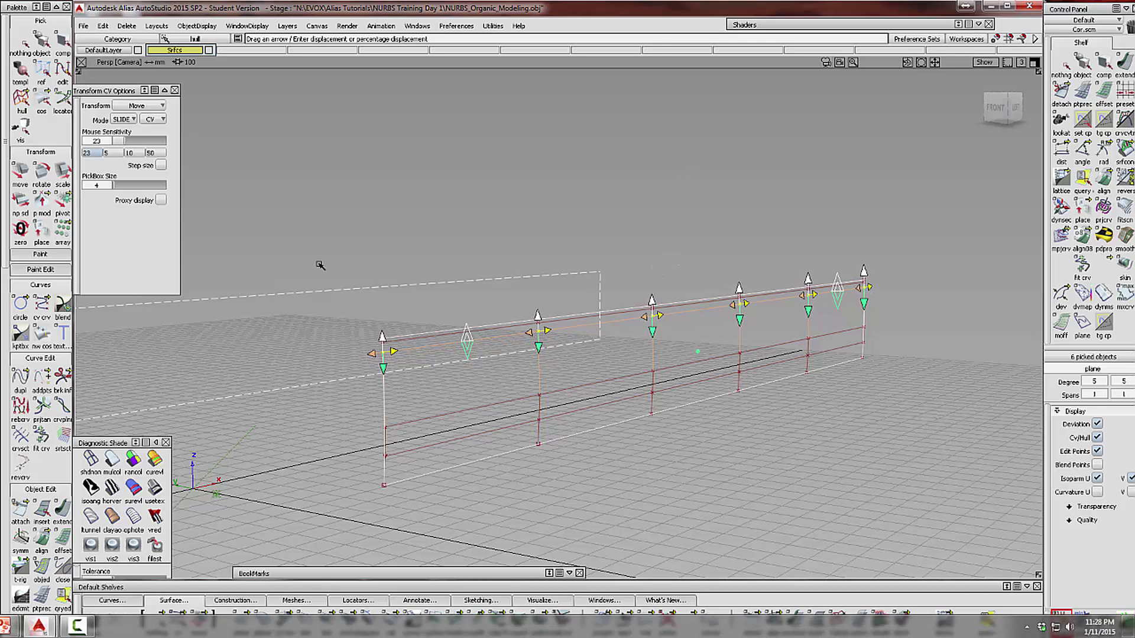
click(21, 97)
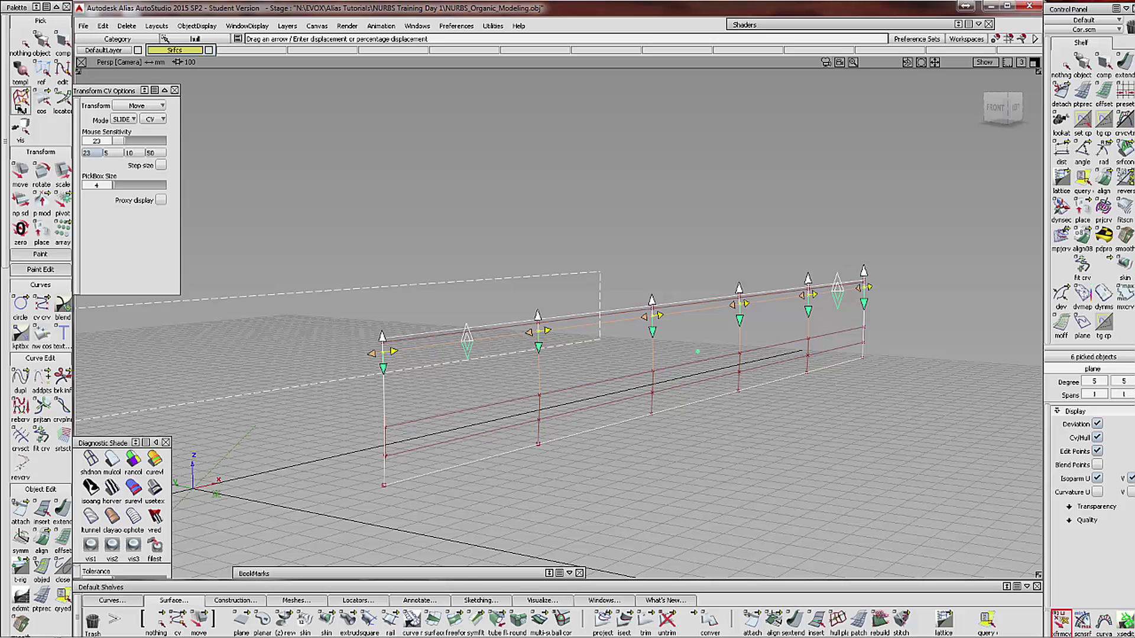
click(672, 400)
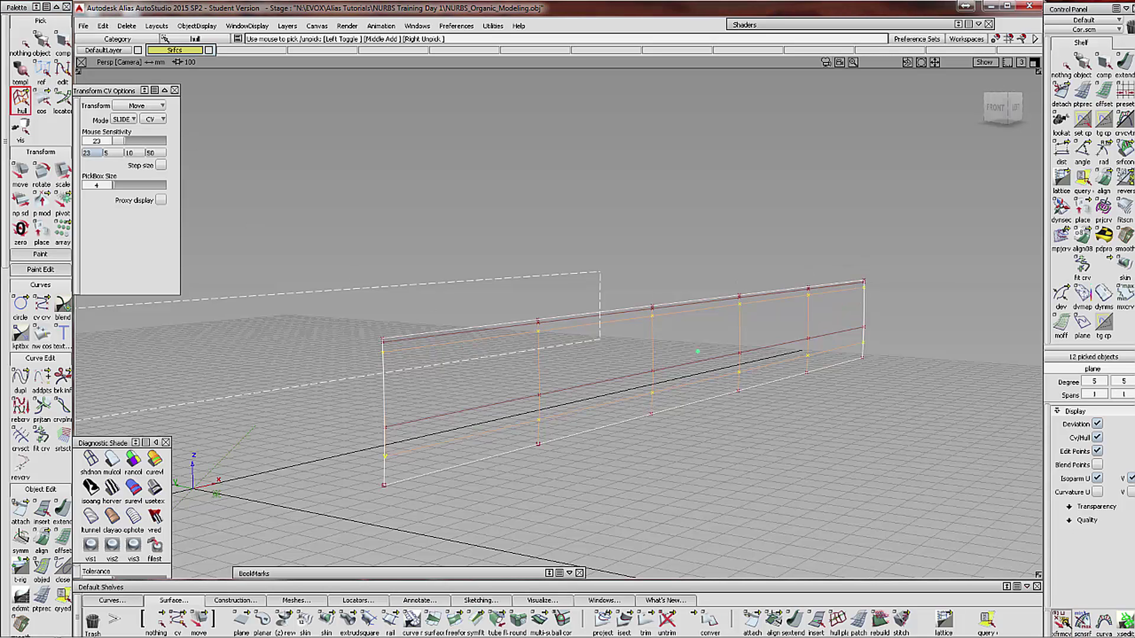
click(1063, 623)
drag(652, 409, 680, 535)
key(ctrl+z)
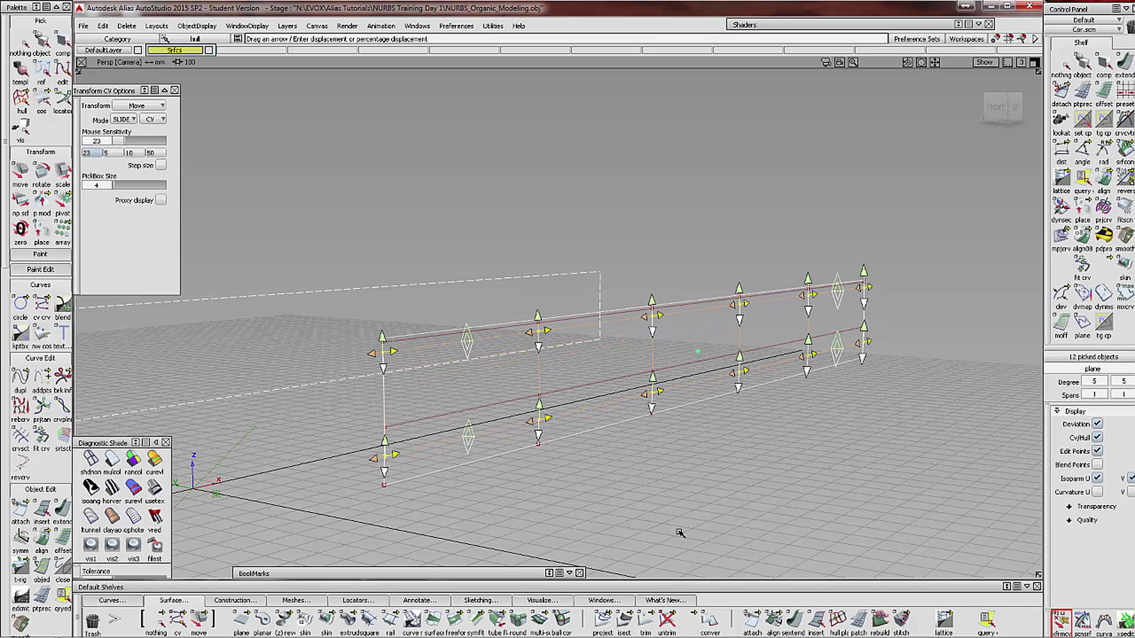
Clear the selection, pick only the second-lowest lengthwise hull and slide it down close to the plane's lower edge
click(21, 46)
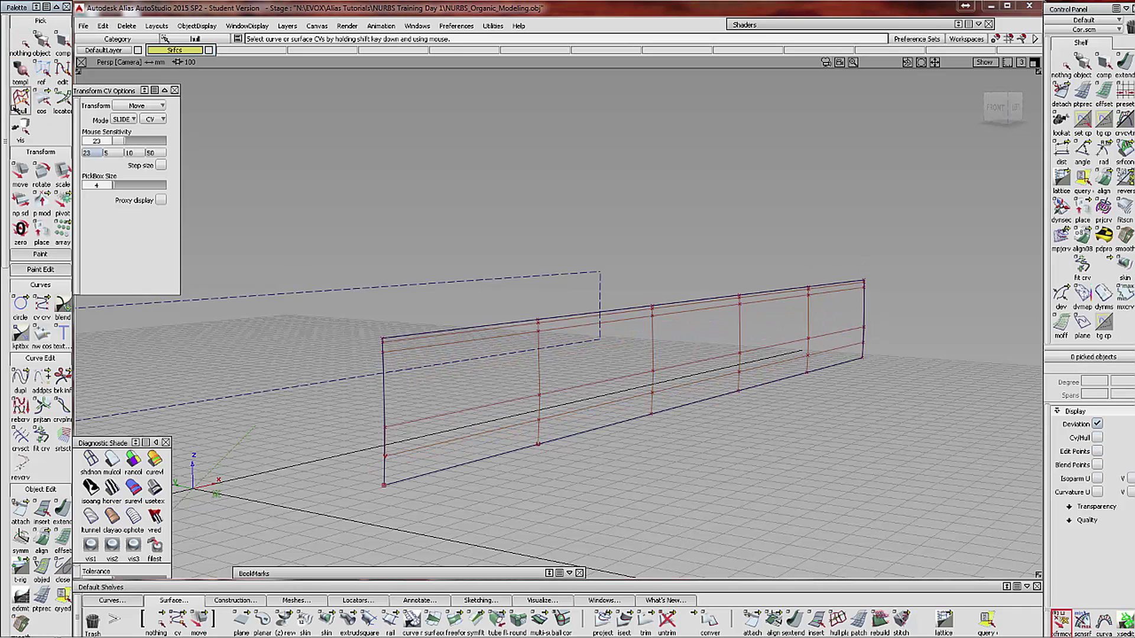
click(615, 405)
click(1062, 620)
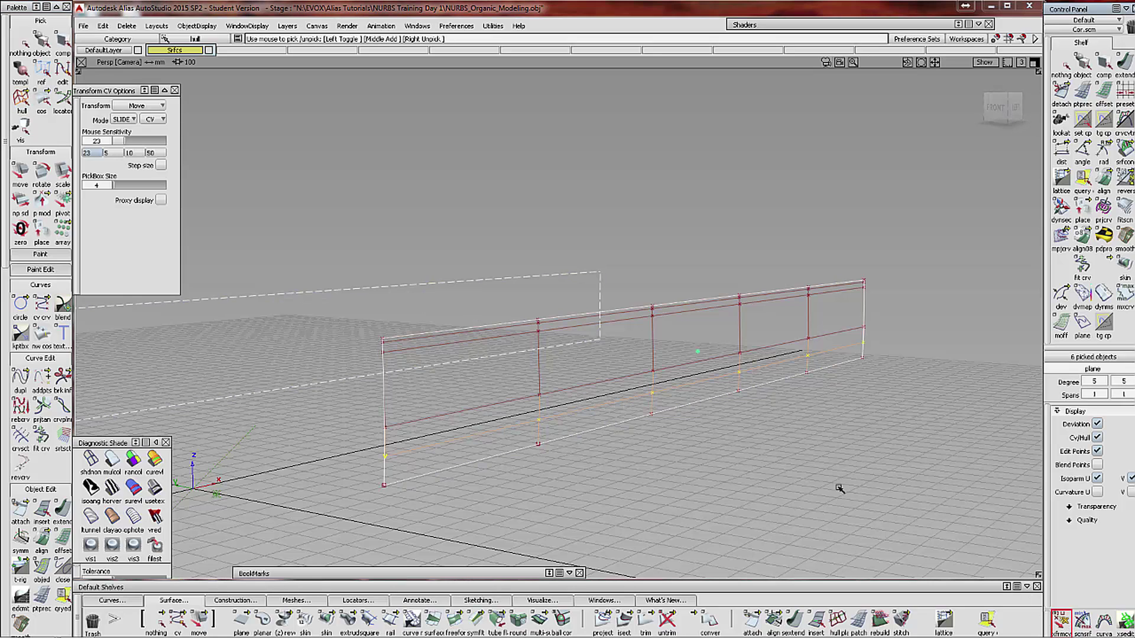
drag(652, 411, 638, 459)
drag(650, 413, 628, 522)
click(17, 52)
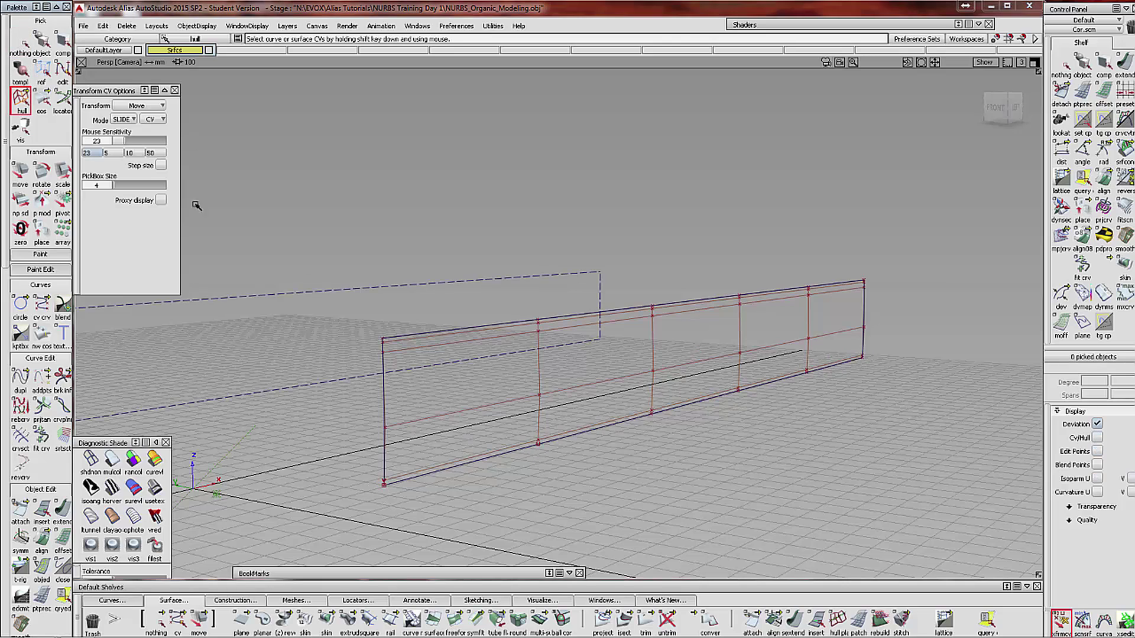
Slide the third lengthwise hull from the bottom down toward the plane's lower edge, using Transform CV in SLIDE mode, and clear the selection
click(676, 370)
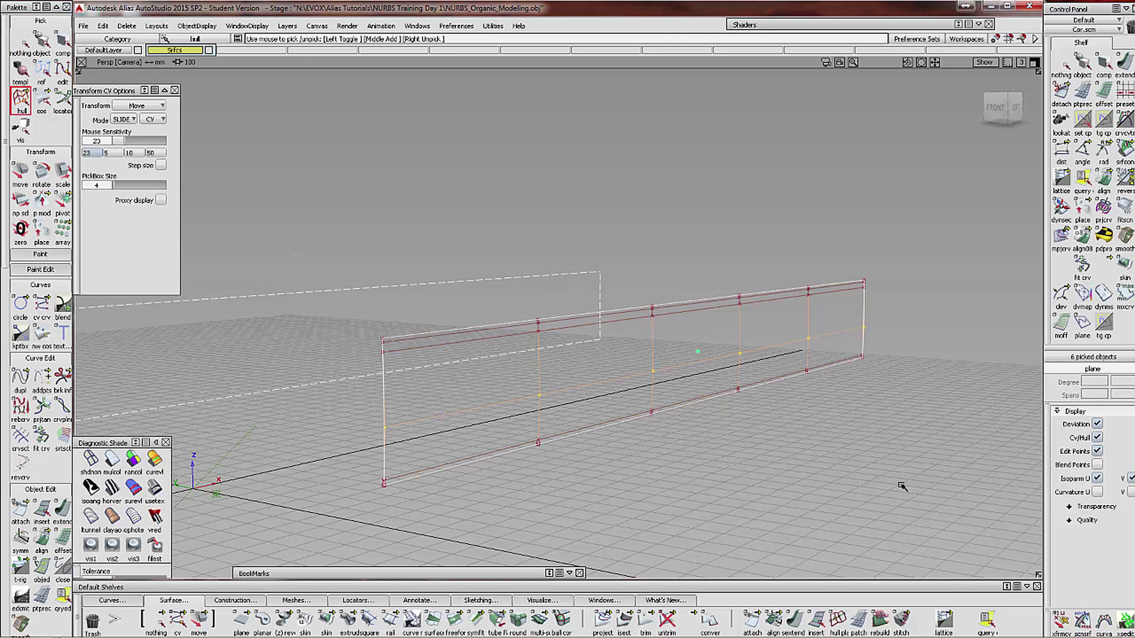
click(1057, 619)
click(1060, 619)
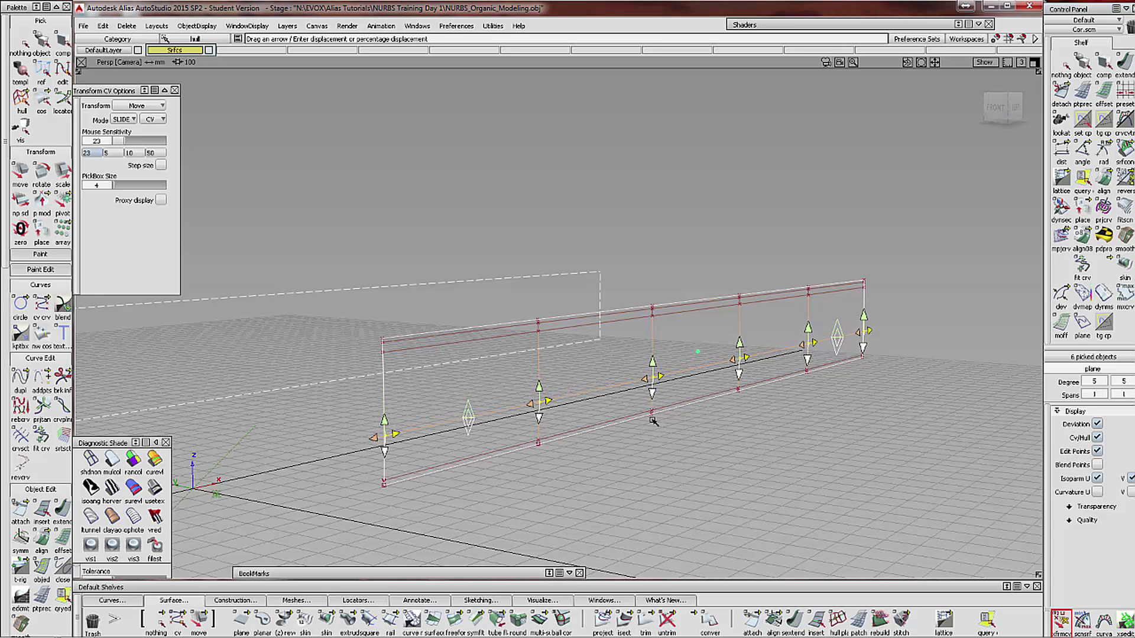
drag(652, 393, 651, 456)
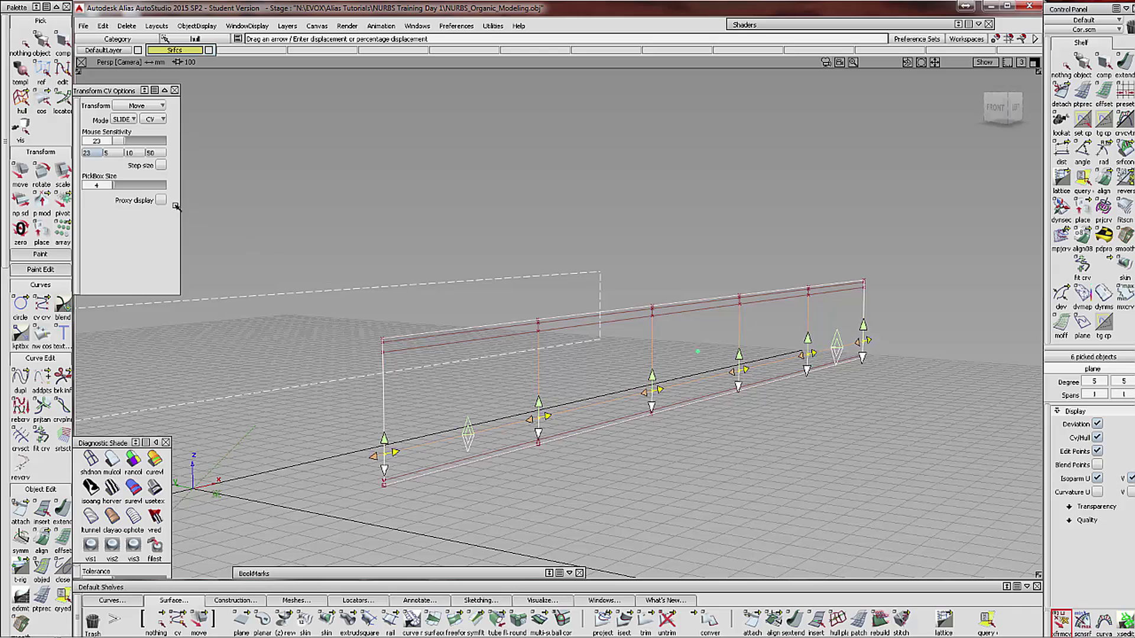
click(21, 44)
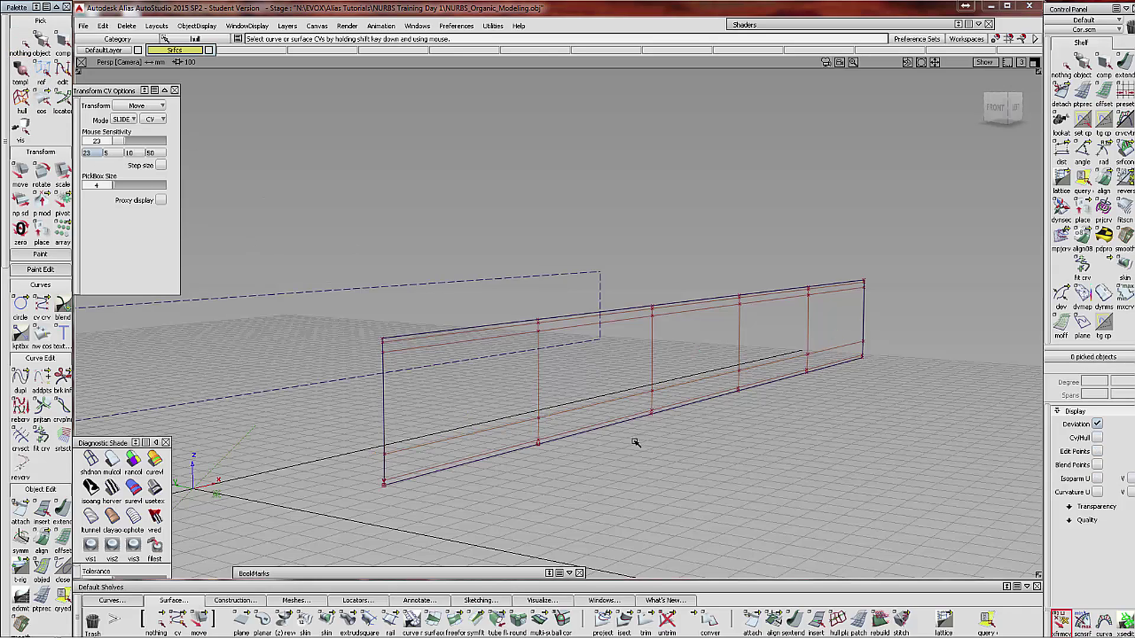
Pick the top-edge hull of the side plane and flatten it onto the symmetry plane with a non-proportional scale of 1 0 1
alt+shift+drag(633, 444, 665, 464)
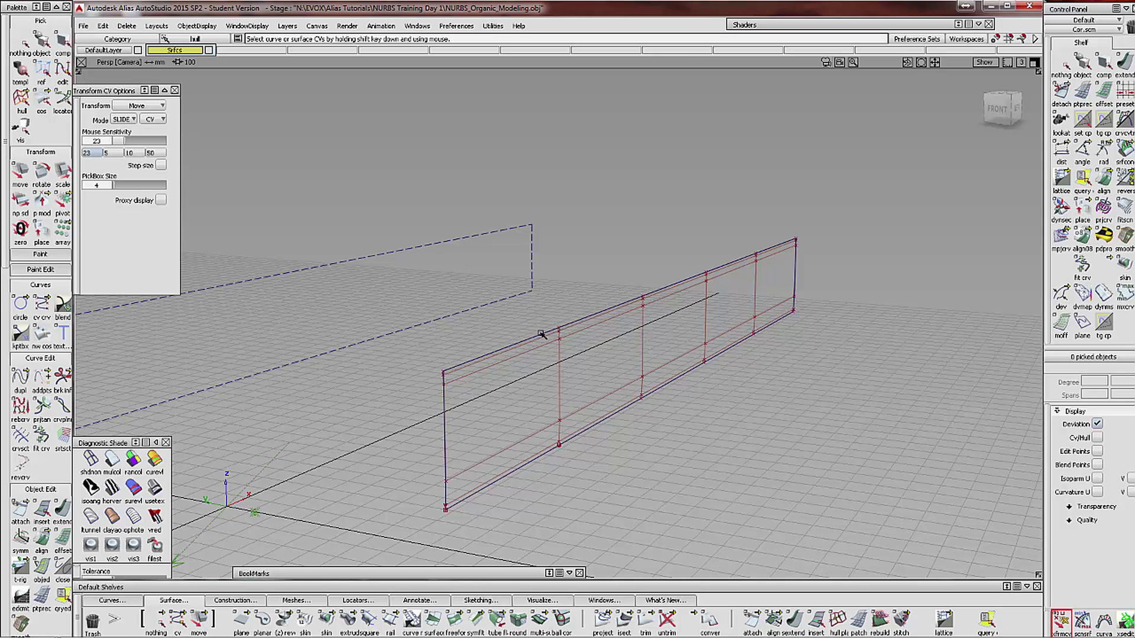
click(21, 101)
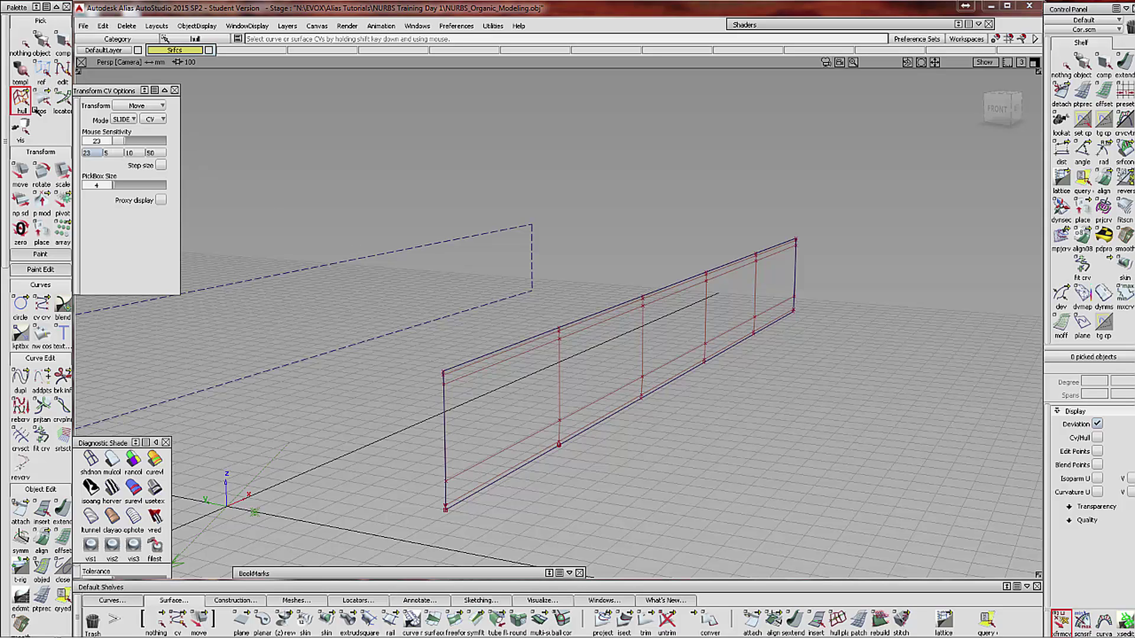
click(517, 343)
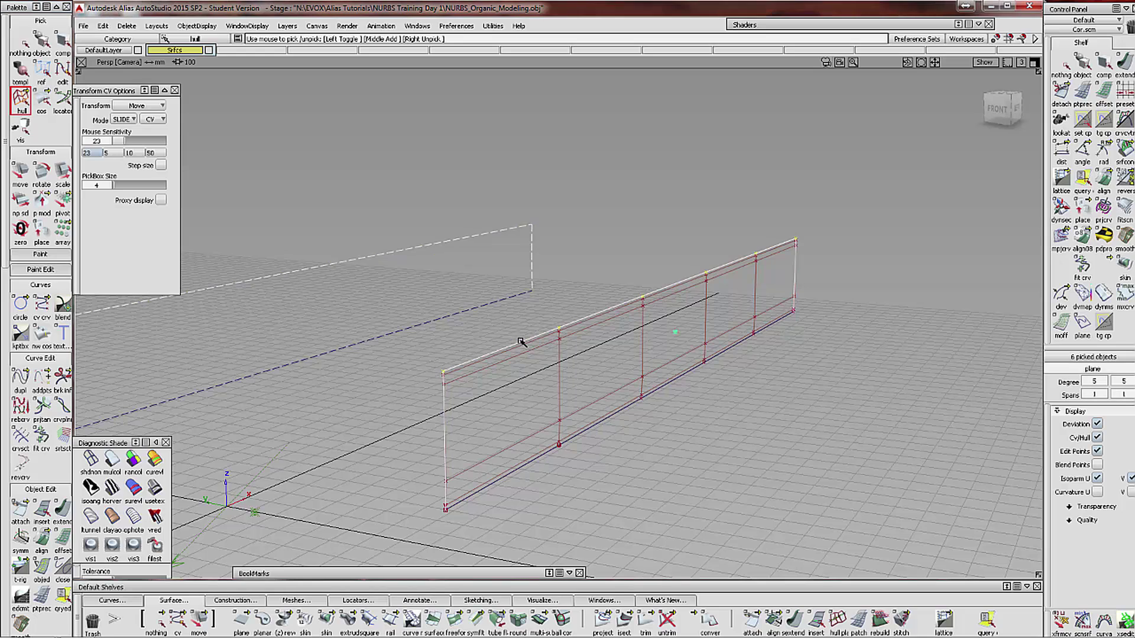
click(23, 202)
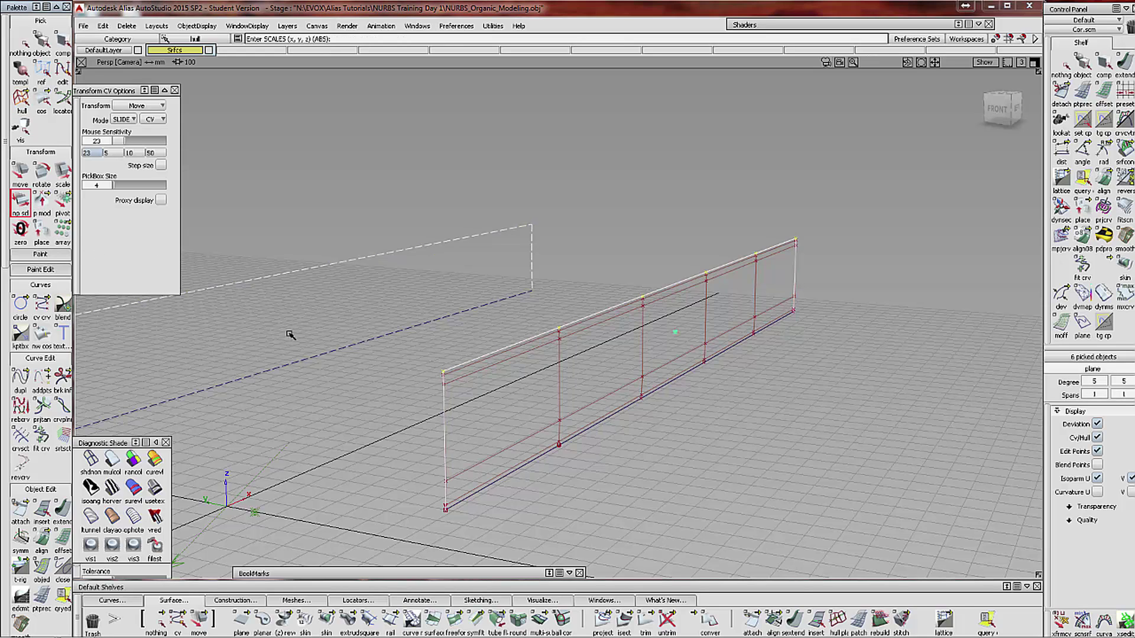
alt+shift+middle_drag(445, 360, 458, 360)
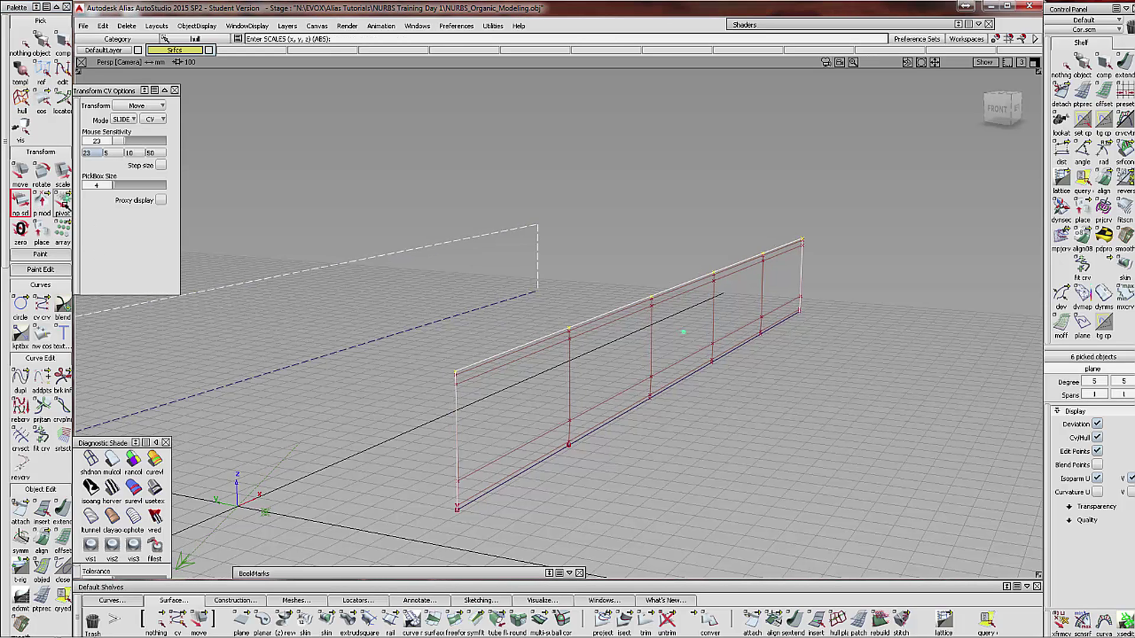
click(62, 203)
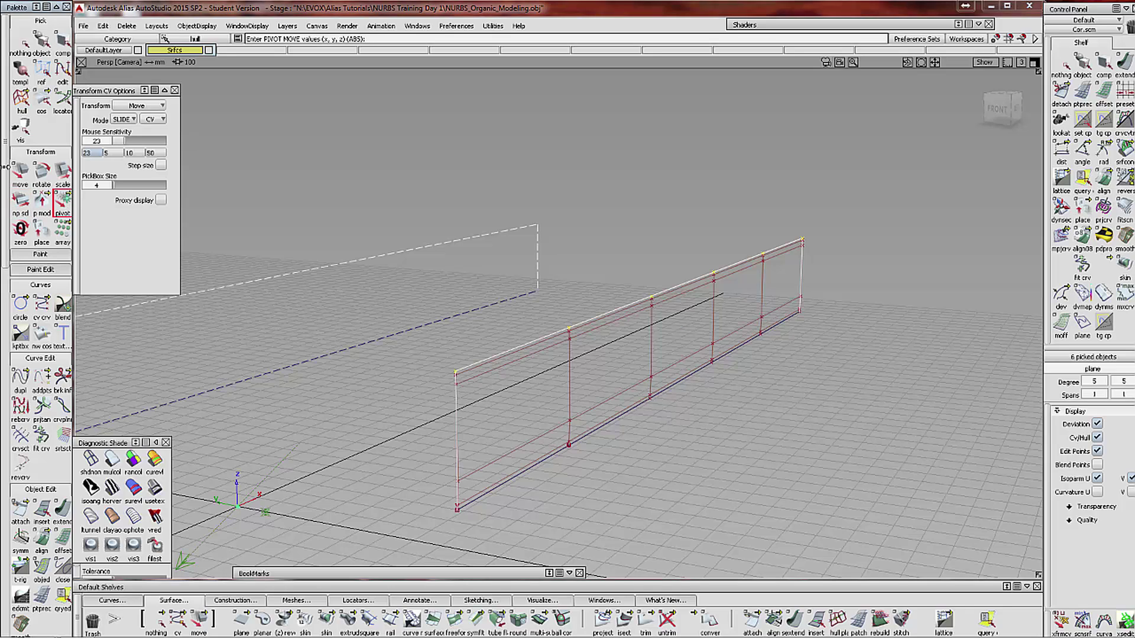
click(21, 202)
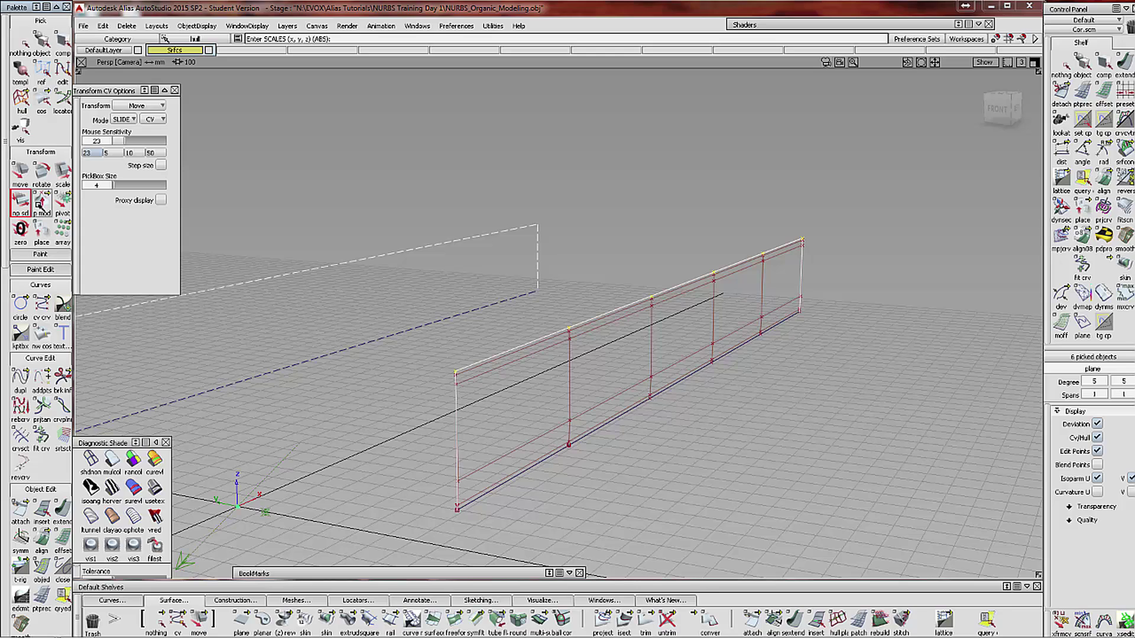
text(1 0 1)
key(Return)
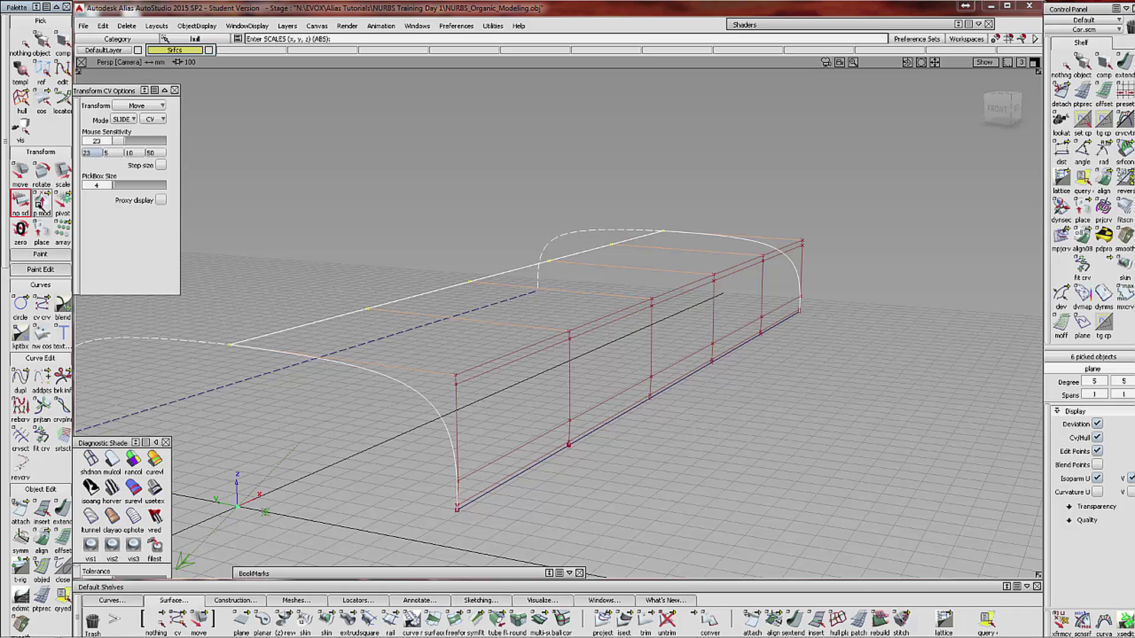
Shade the symmetrical body with the usetex diagnostic shading and inspect its rounded shoulder
alt+shift+drag(495, 289, 448, 327)
click(155, 490)
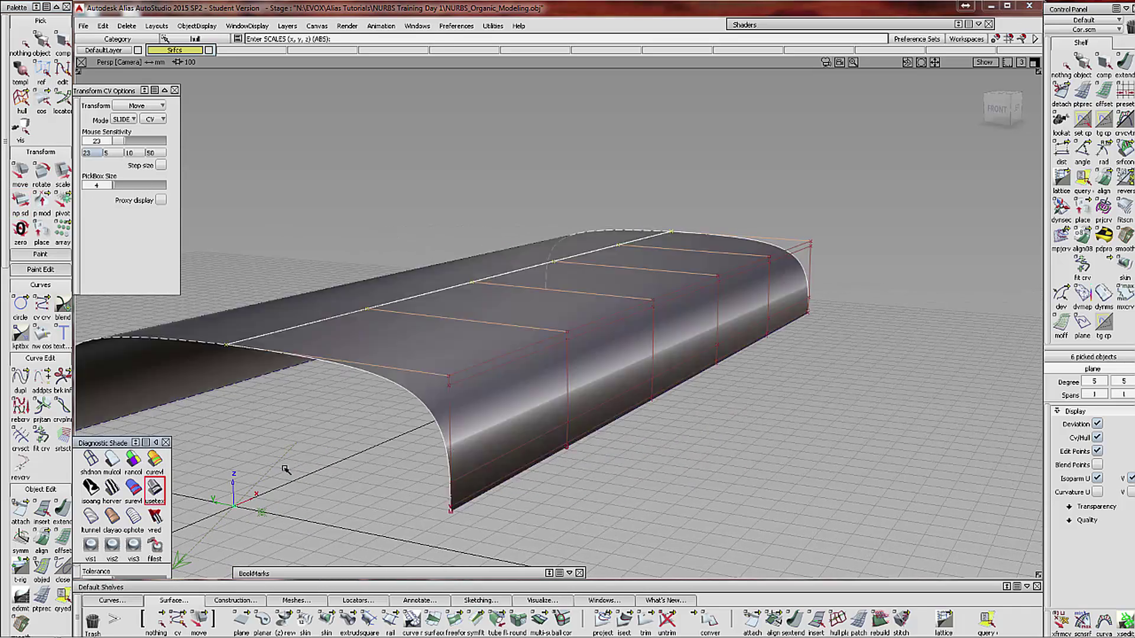
mouse_move(372, 428)
alt+shift+mouse_down()
mouse_move(360, 509)
mouse_move(378, 472)
mouse_move(615, 291)
mouse_move(437, 317)
mouse_move(678, 361)
alt+shift+mouse_up()
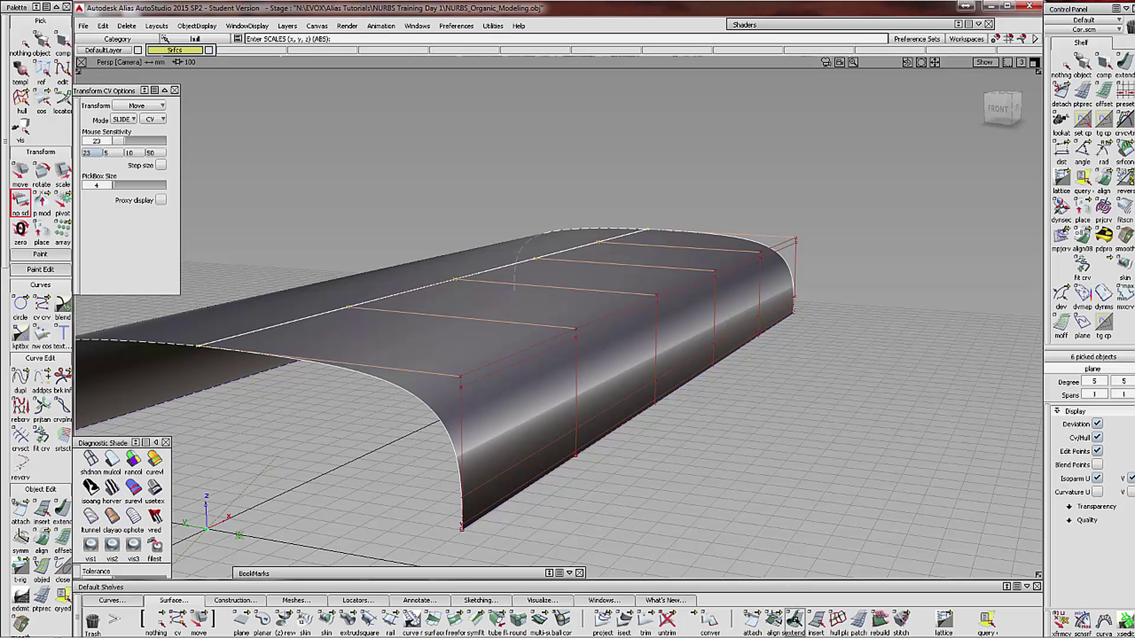
Insert three lengthwise isoparms across the rounded shoulder, one at parameter 0.56 and the last between the first two
click(815, 619)
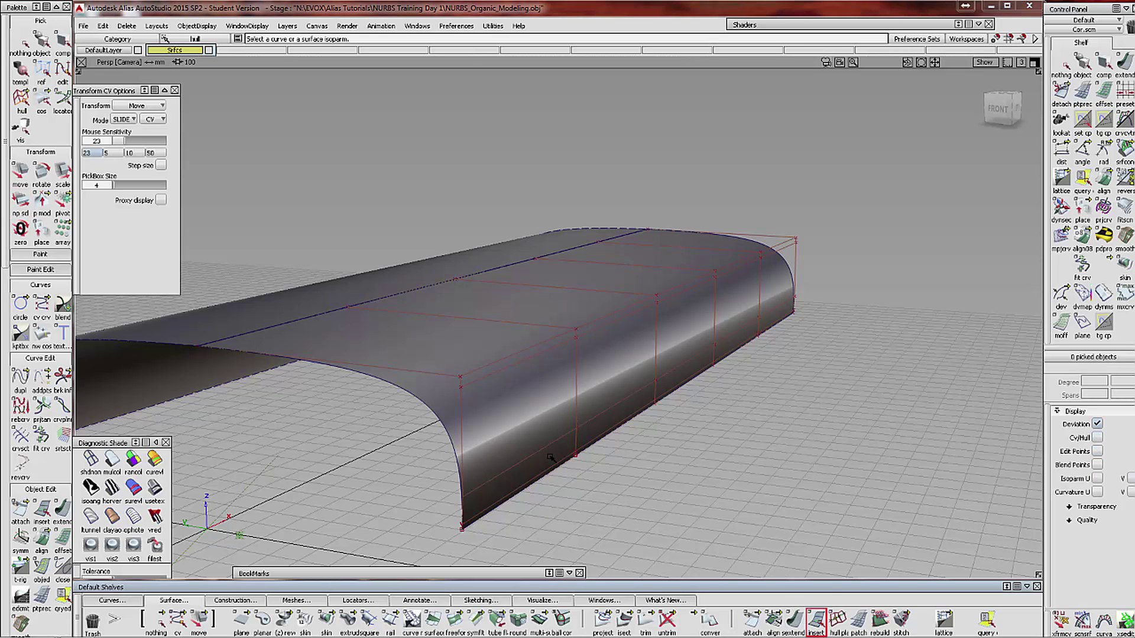
drag(554, 470, 527, 328)
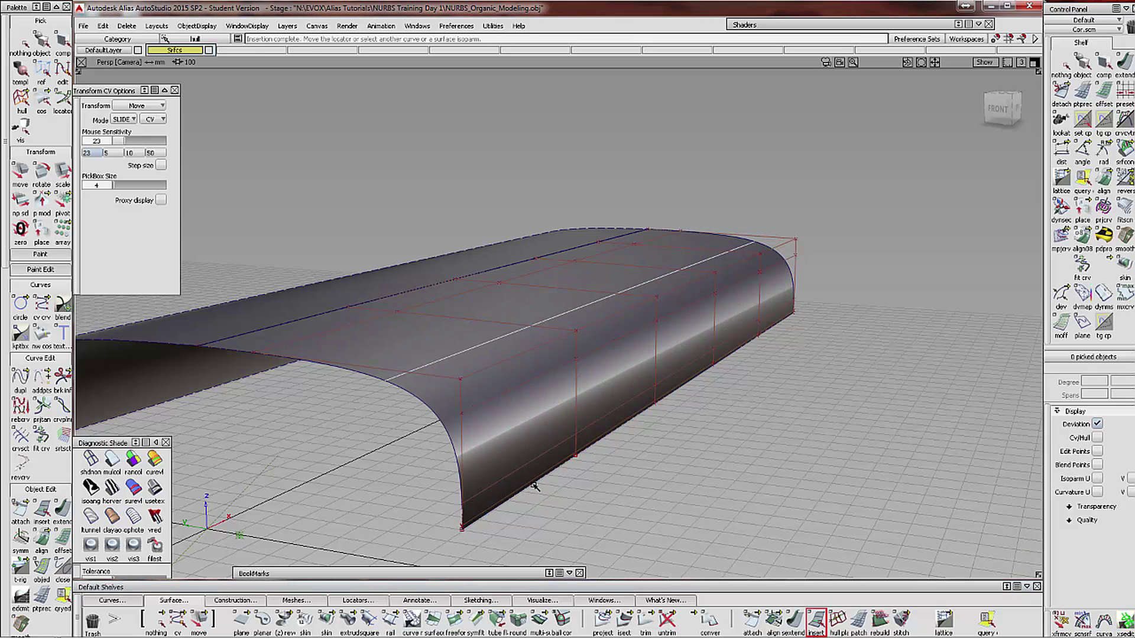
drag(535, 486, 536, 388)
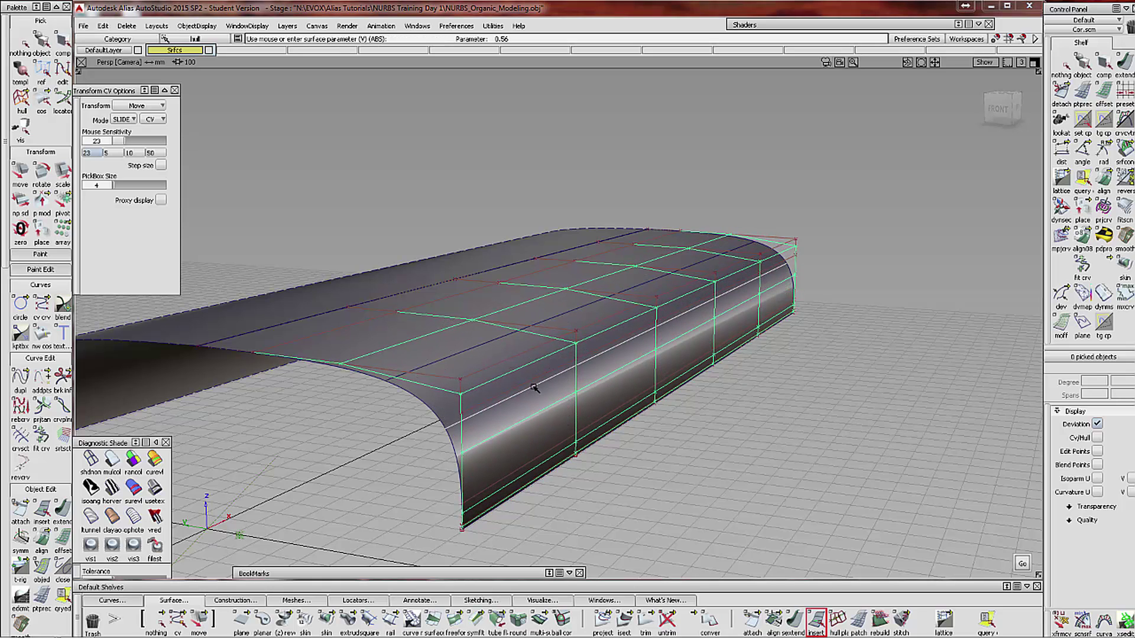
click(1021, 562)
drag(539, 437, 540, 361)
click(1023, 563)
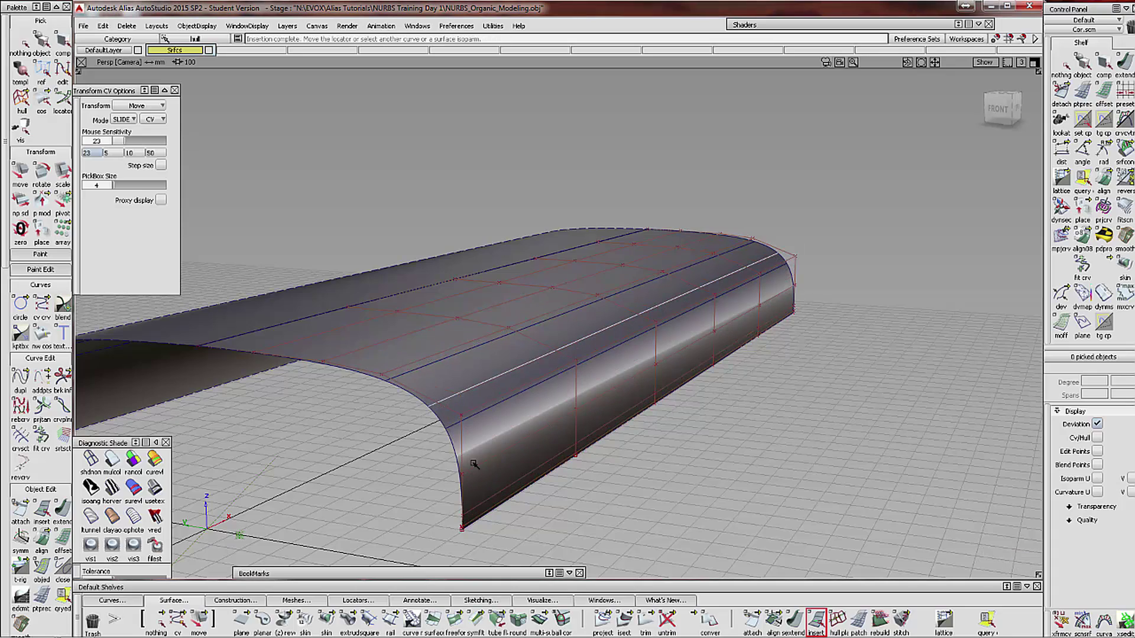
Pick the lengthwise hull along the innermost inserted isoparm and move it outward in Y toward the body's side
alt+shift+drag(532, 446, 620, 455)
click(21, 100)
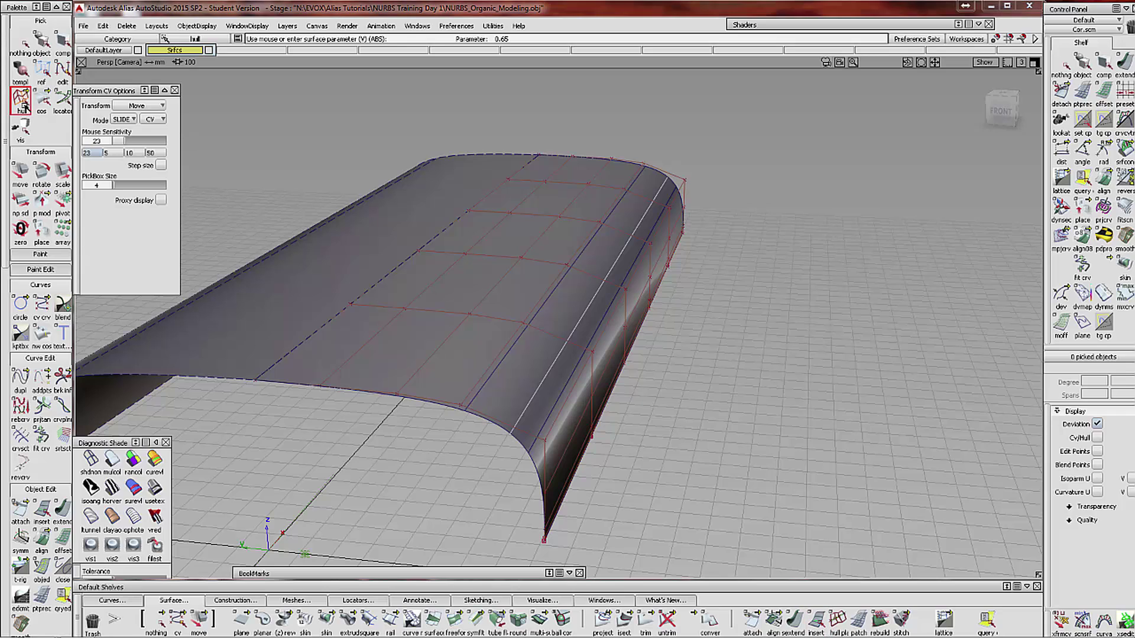
click(507, 347)
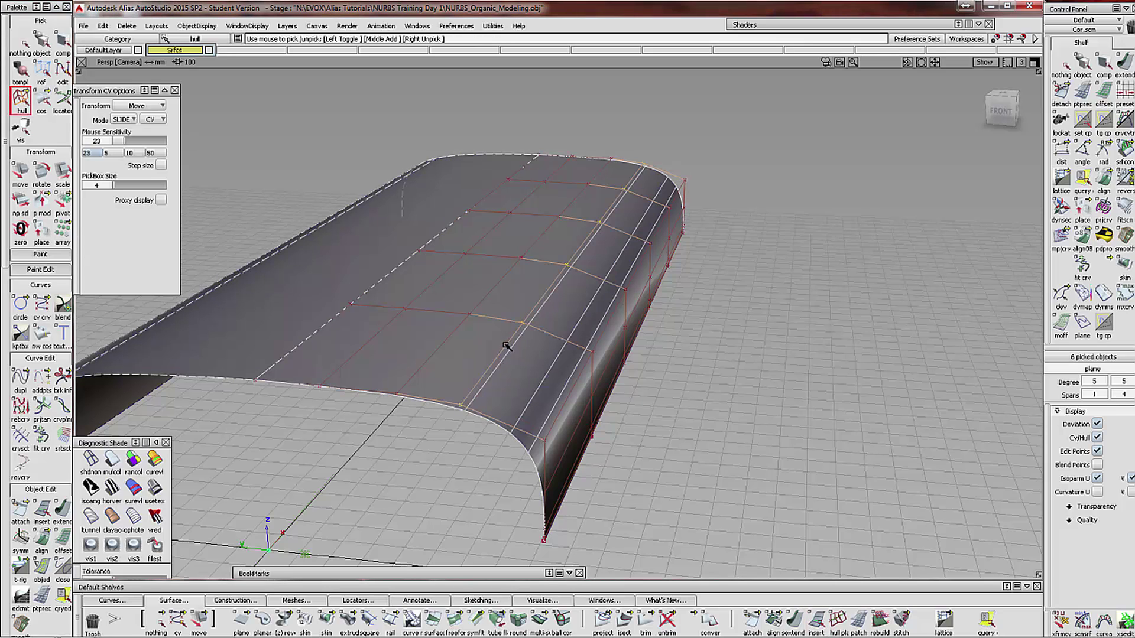
click(21, 176)
middle_drag(700, 419, 762, 446)
middle_drag(459, 329, 778, 458)
alt+shift+drag(777, 459, 677, 449)
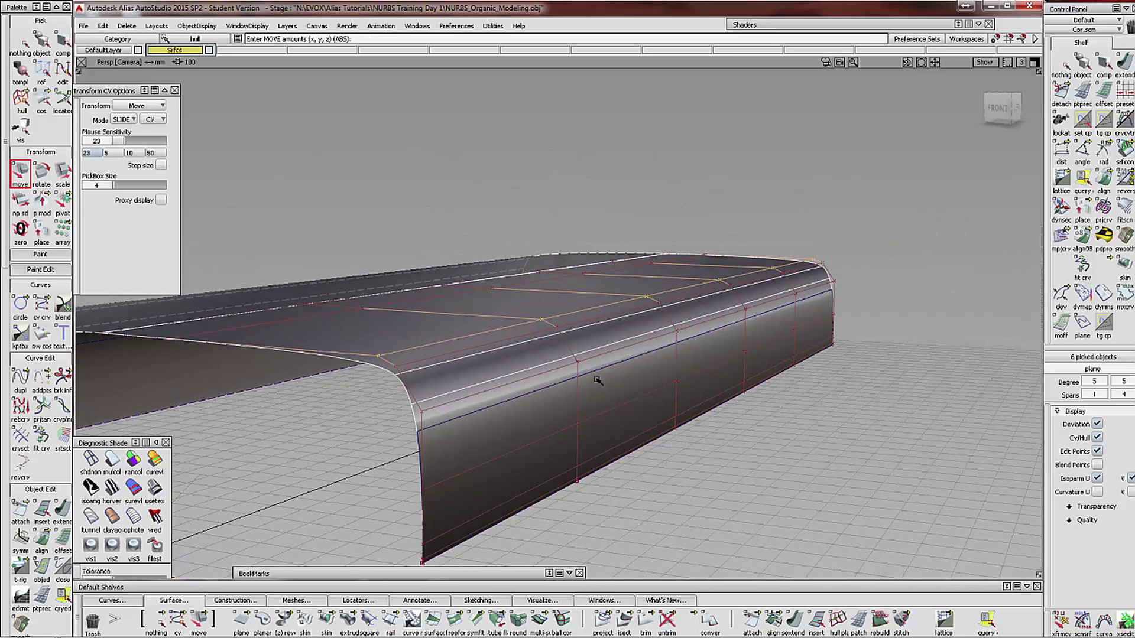
Pick the lengthwise hull at the upper edge of the side wall and raise it slightly in Z
click(588, 360)
mouse_move(689, 483)
right_down()
mouse_move(690, 453)
mouse_move(680, 472)
mouse_move(687, 464)
right_up()
alt+shift+drag(687, 464, 757, 454)
mouse_move(747, 470)
alt+shift+right_down()
mouse_move(747, 456)
mouse_move(721, 449)
mouse_move(755, 451)
mouse_move(776, 308)
mouse_move(745, 447)
alt+shift+right_up()
Pick the hull just inside the shoulder, move it farther outward in Y and adjust its height in Z
click(511, 331)
middle_drag(797, 447, 929, 489)
middle_drag(816, 457, 922, 449)
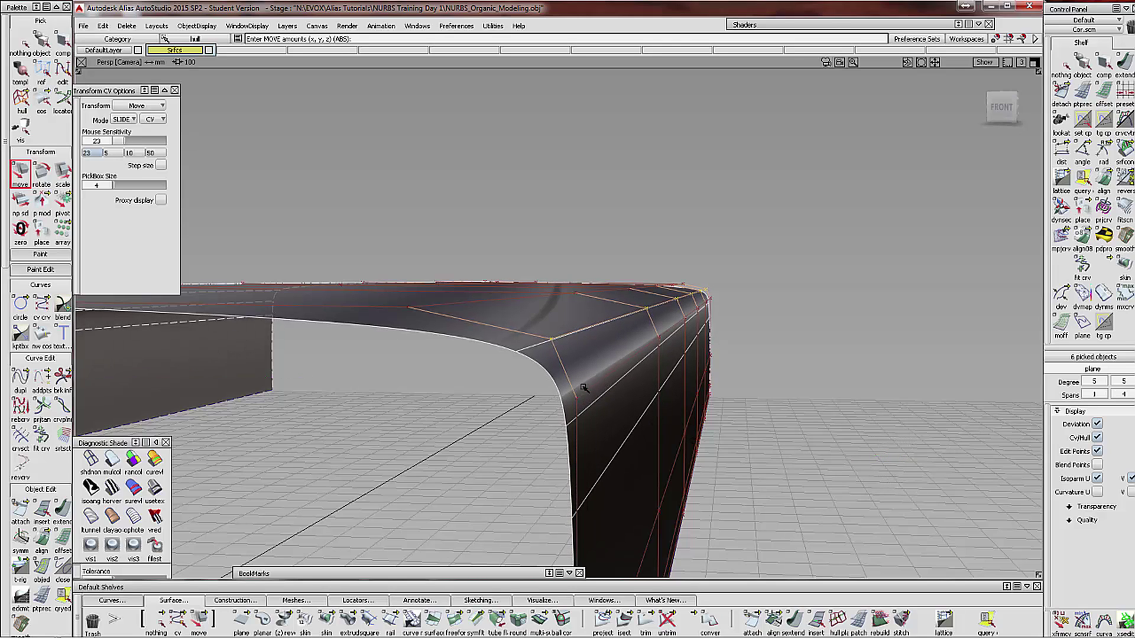
right_drag(841, 486, 818, 435)
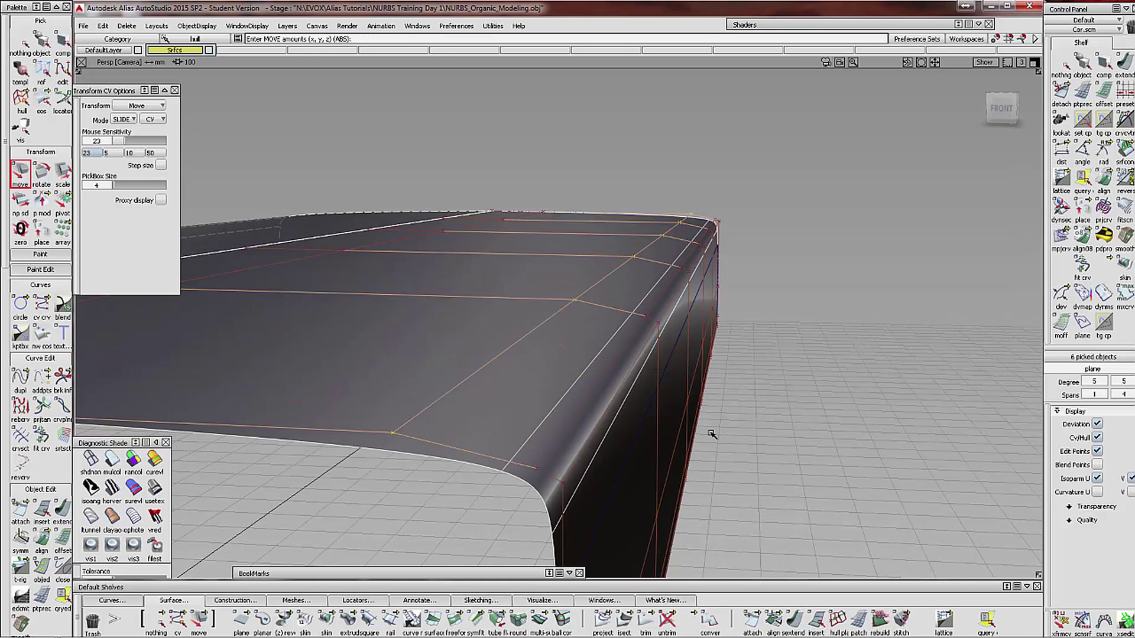
middle_drag(758, 447, 880, 504)
alt+shift+drag(841, 512, 815, 501)
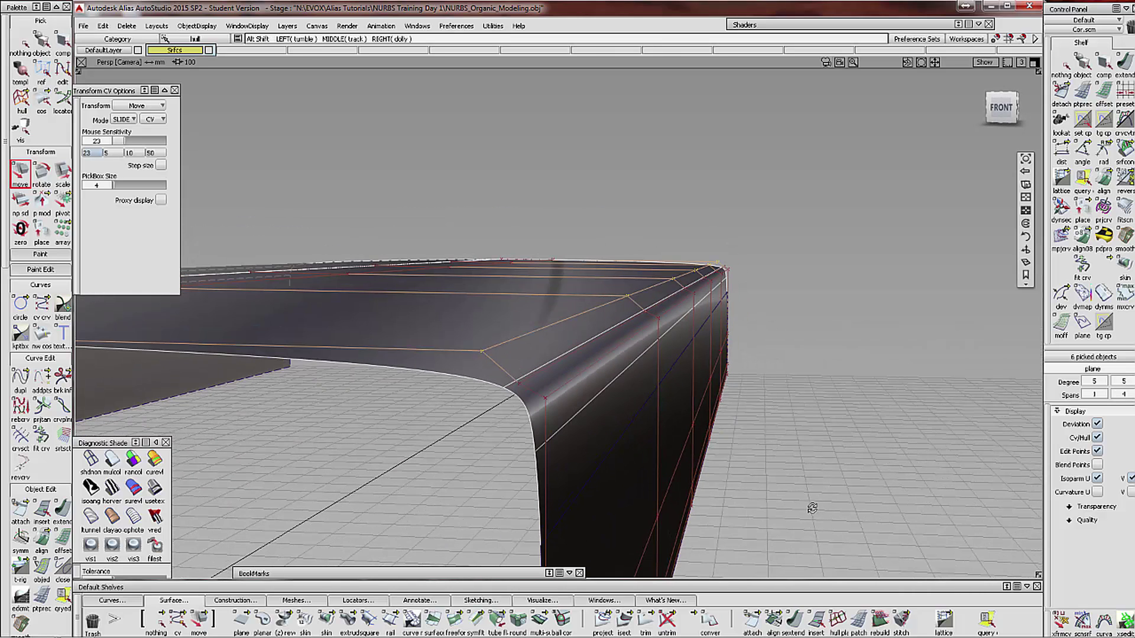
Pick the adjacent hull nearer the shoulder edge and adjust its Z and Y position to tighten the rounded corner
click(566, 360)
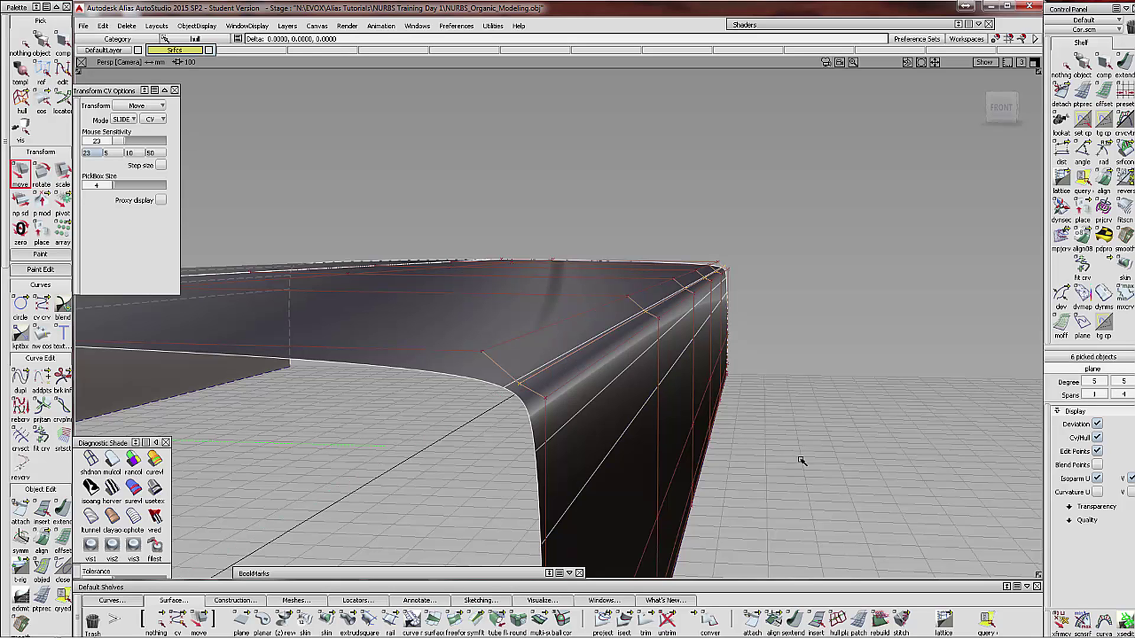
right_drag(802, 460, 804, 435)
middle_drag(803, 435, 807, 440)
alt+shift+drag(803, 448, 630, 486)
alt+shift+right_drag(631, 486, 608, 537)
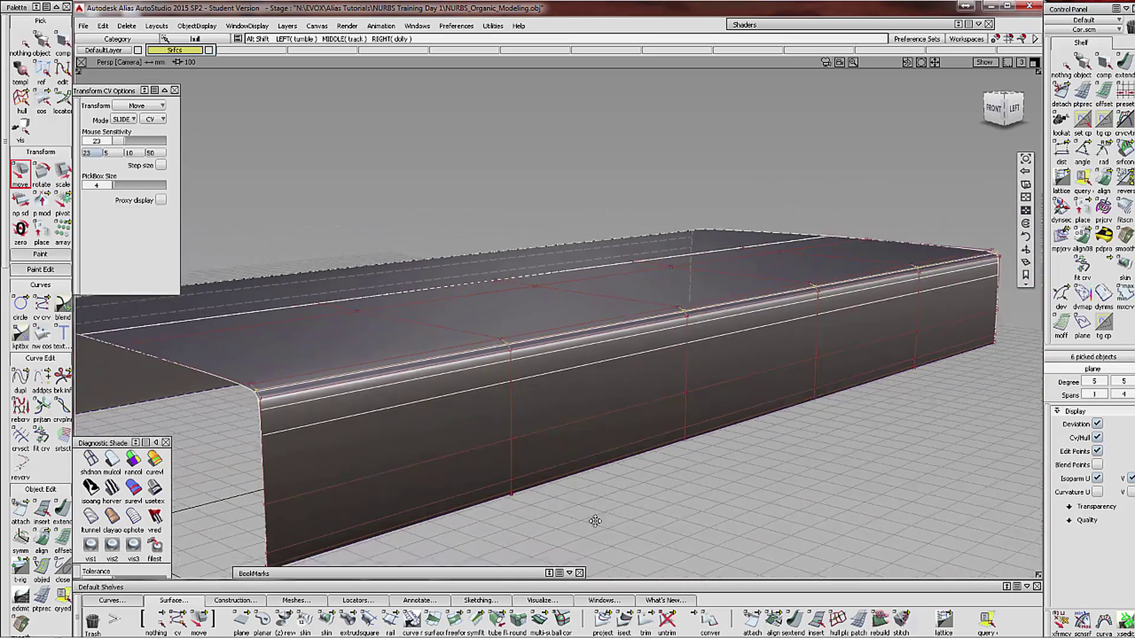
alt+shift+middle_drag(594, 520, 606, 525)
alt+shift+drag(605, 524, 654, 486)
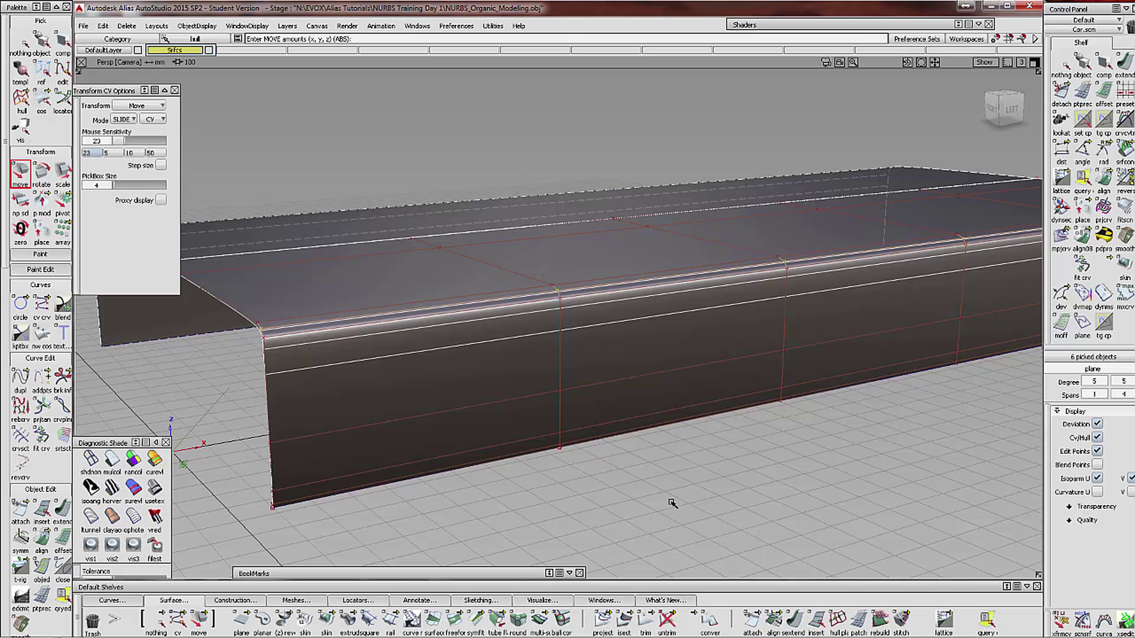
Insert three crosswise isoparms into the body's near half, placing the last one at parameter 0.33
click(816, 620)
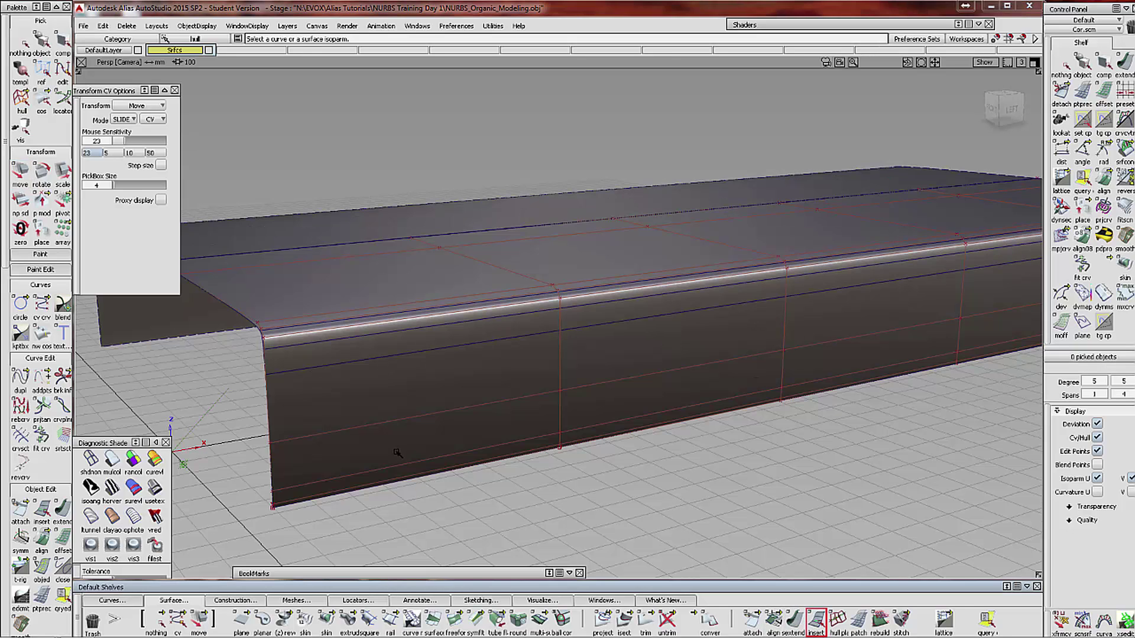
click(268, 407)
drag(267, 407, 732, 367)
click(1021, 563)
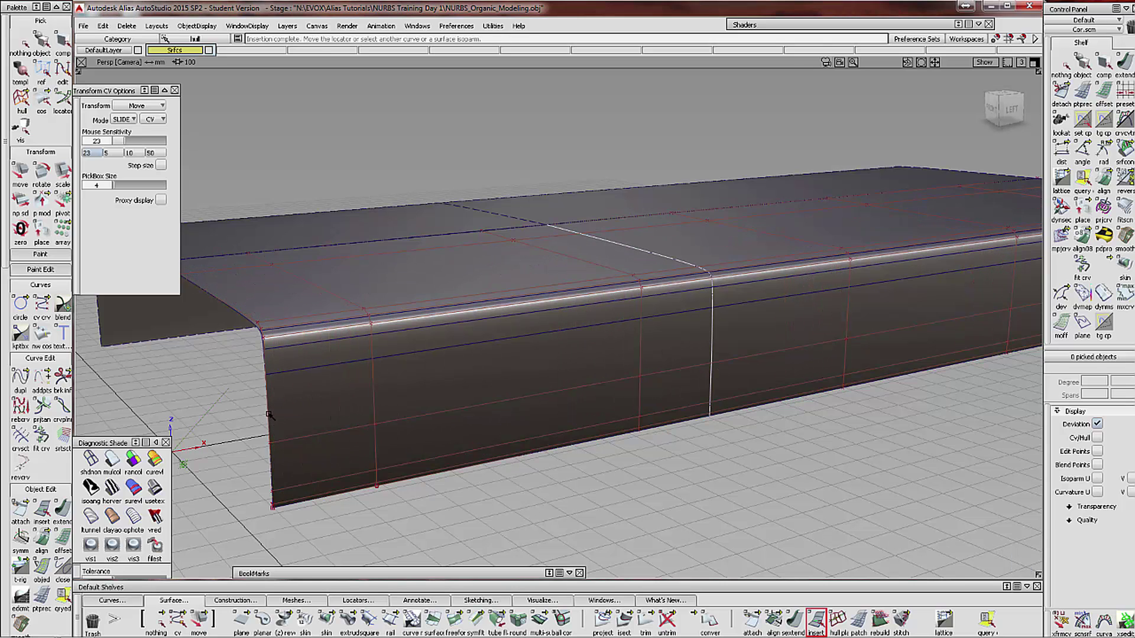
drag(496, 406, 779, 358)
click(1022, 563)
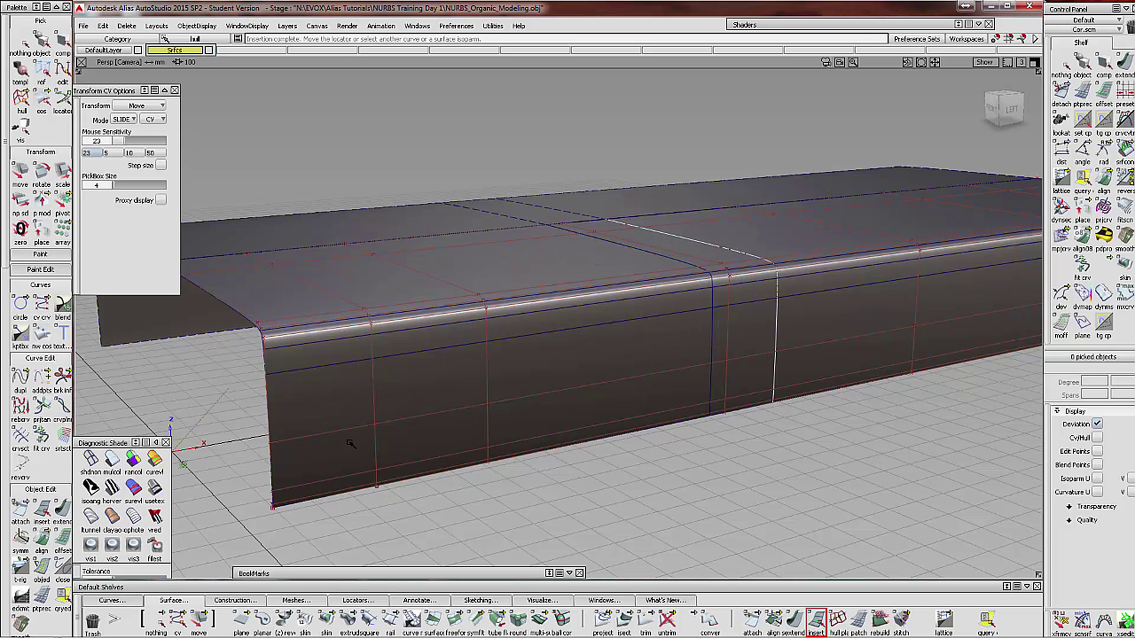
drag(270, 412, 712, 387)
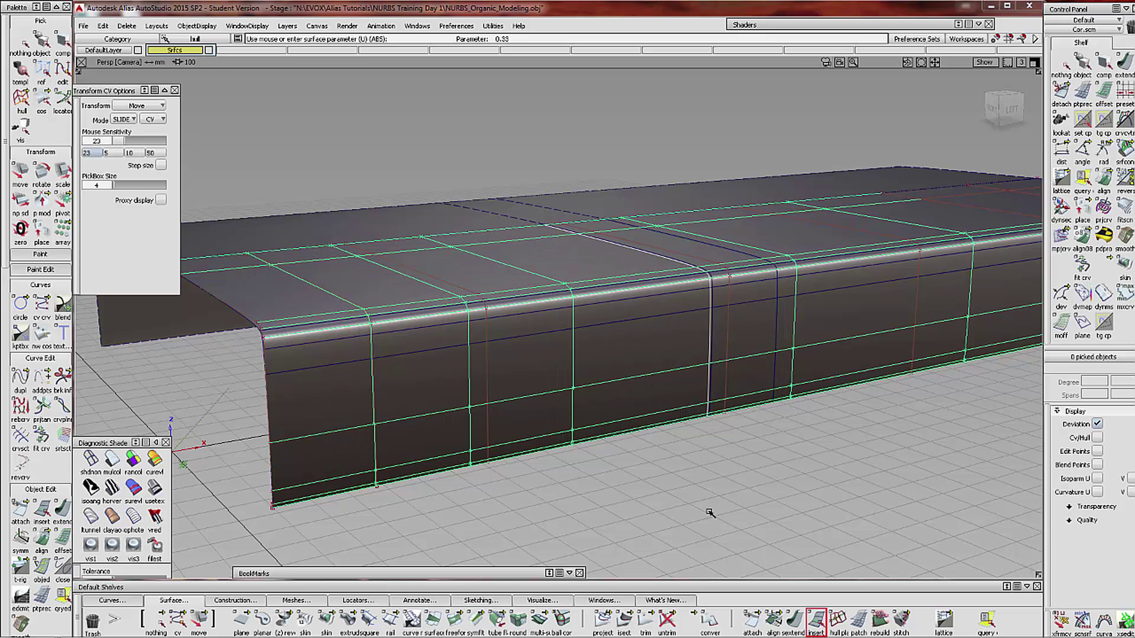
click(1022, 564)
Box-pick three shoulder CVs on one crosswise hull in the near half and raise them about 144 mm in Z
alt+shift+middle_drag(365, 383, 387, 450)
alt+shift+drag(459, 456, 370, 427)
click(21, 98)
click(30, 106)
drag(30, 107, 52, 117)
drag(430, 339, 464, 374)
alt+shift+drag(456, 440, 636, 450)
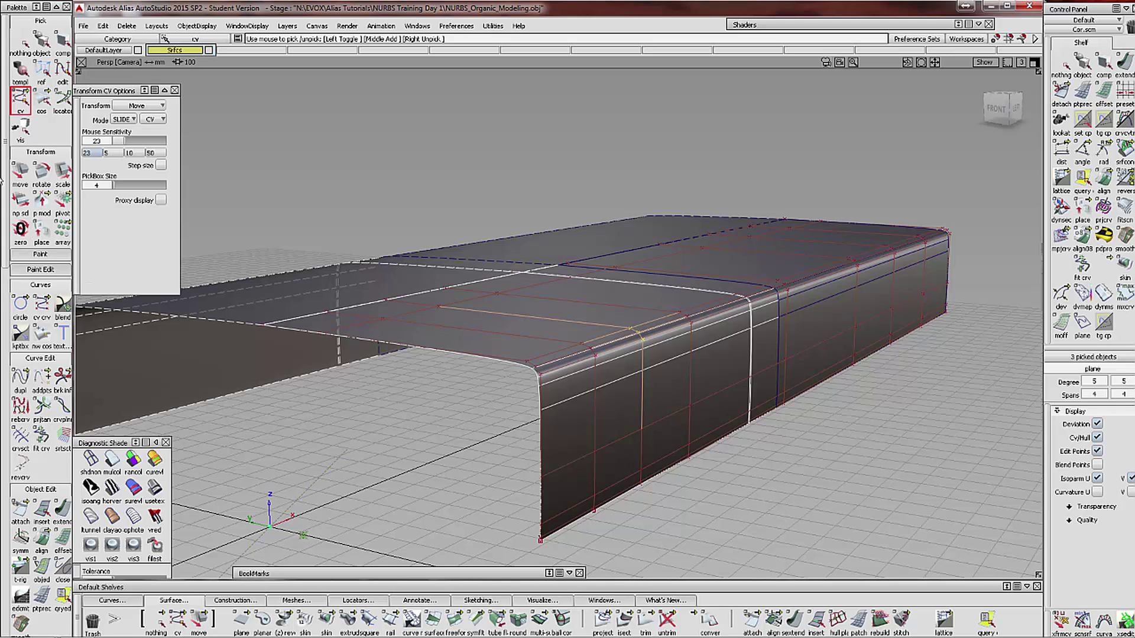
click(21, 171)
right_drag(763, 506, 769, 442)
right_drag(679, 452, 418, 306)
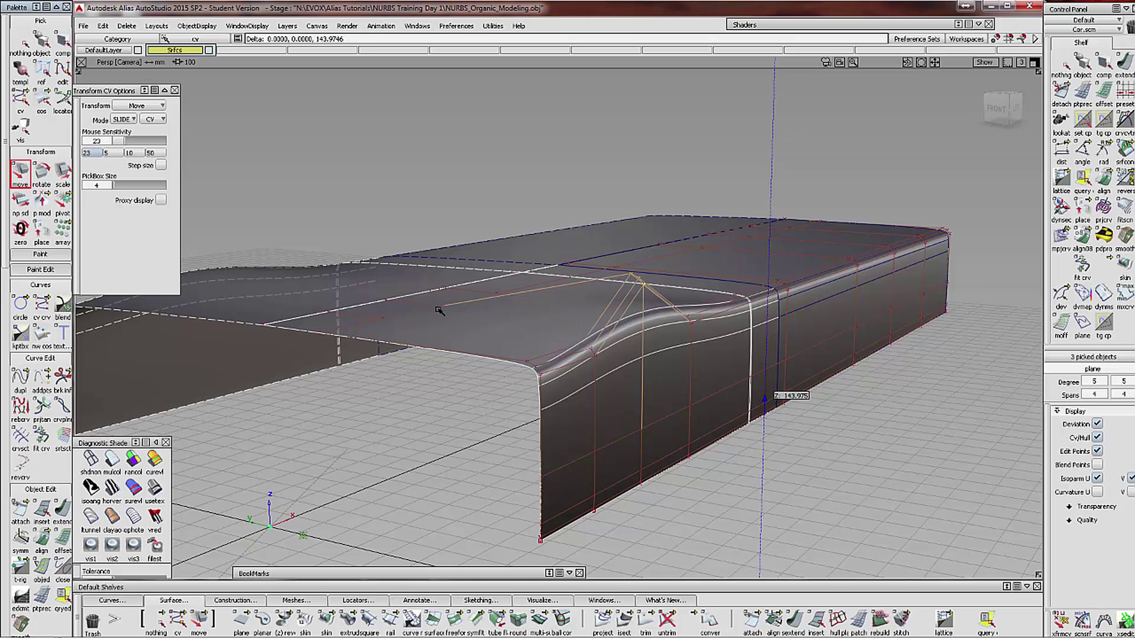
alt+shift+drag(443, 307, 426, 350)
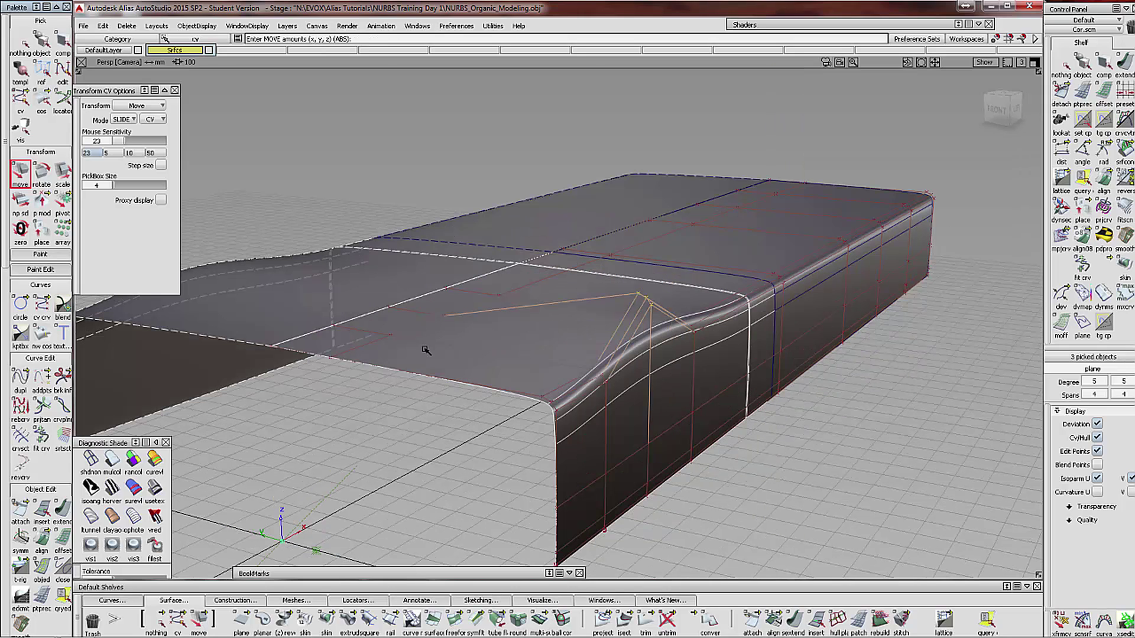
alt+click(443, 325)
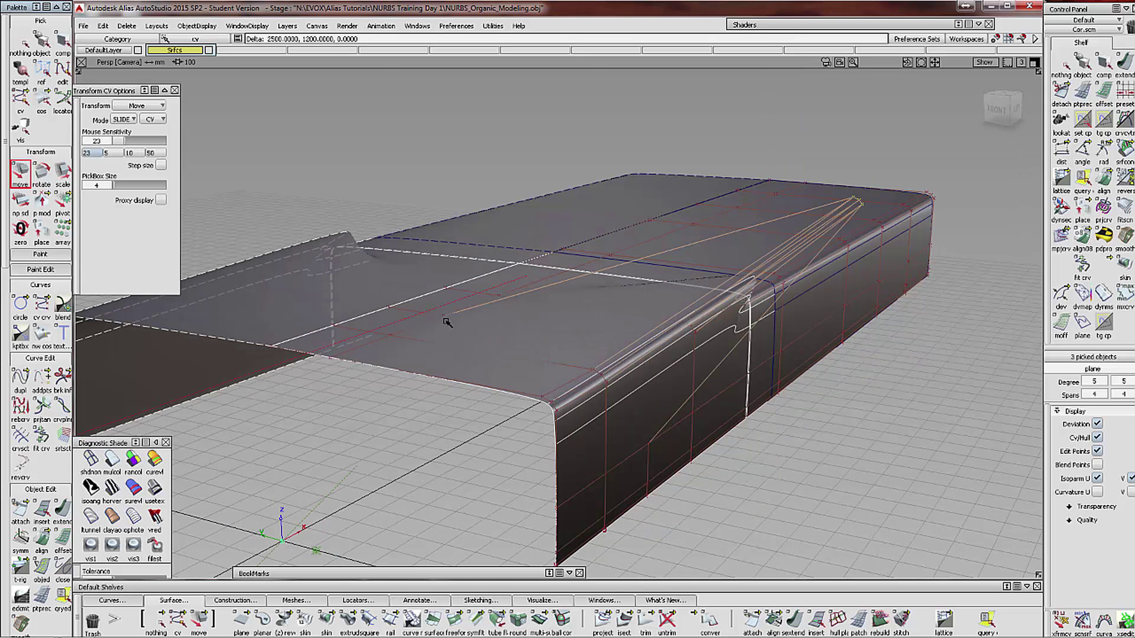
Undo the last displacements of the three shoulder CVs to restore the raised bump in the near half
text(-2)
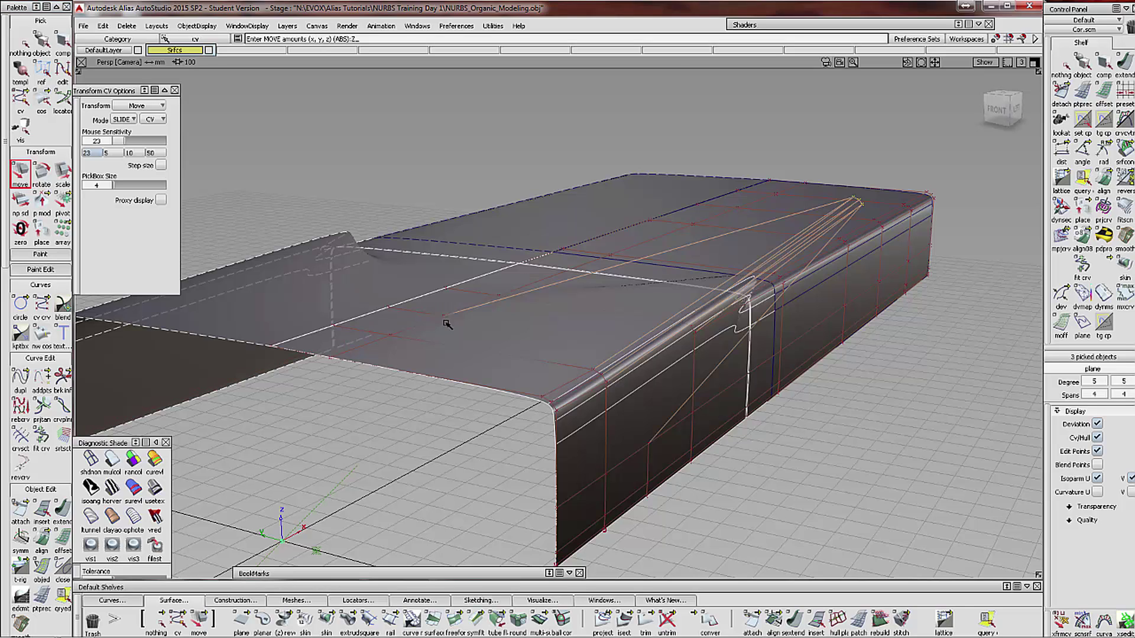
click(103, 26)
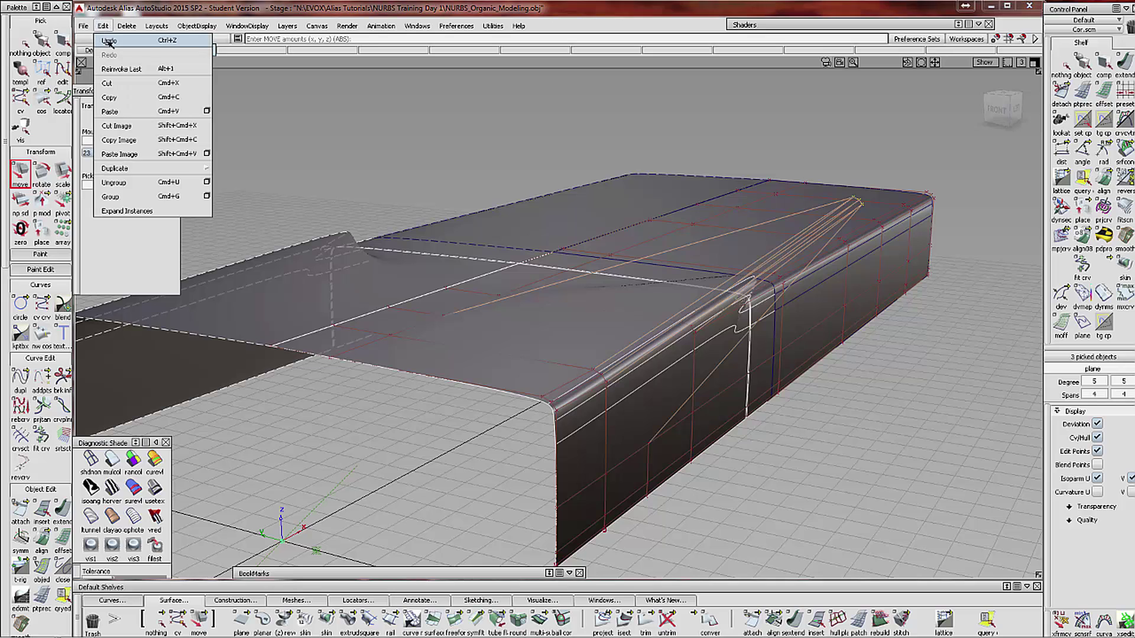
click(109, 40)
click(103, 26)
click(106, 40)
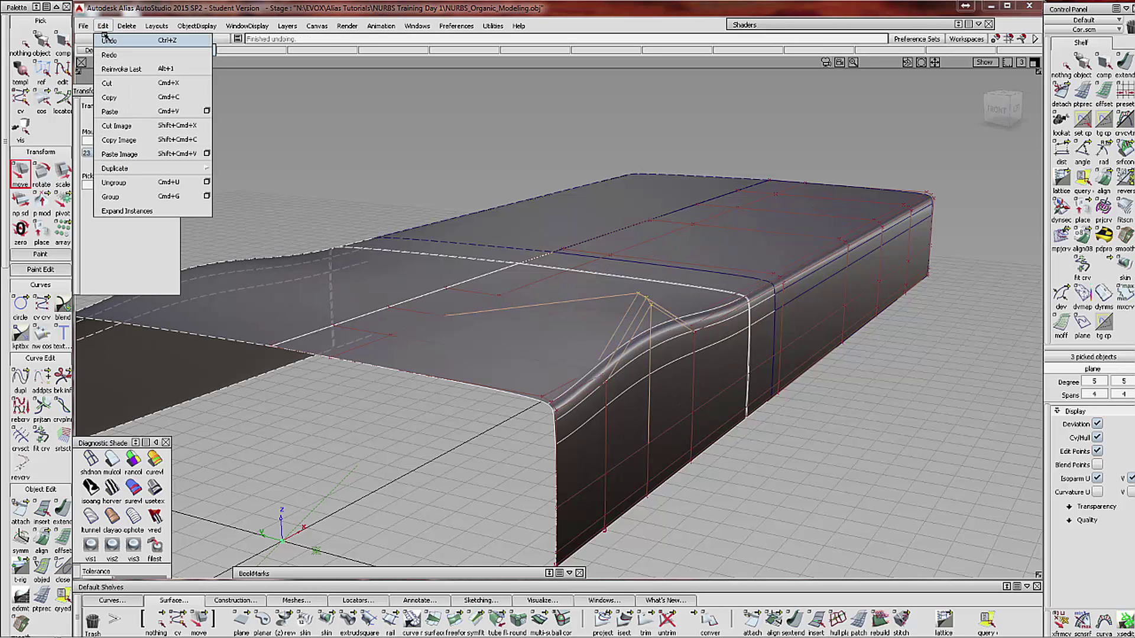
click(522, 362)
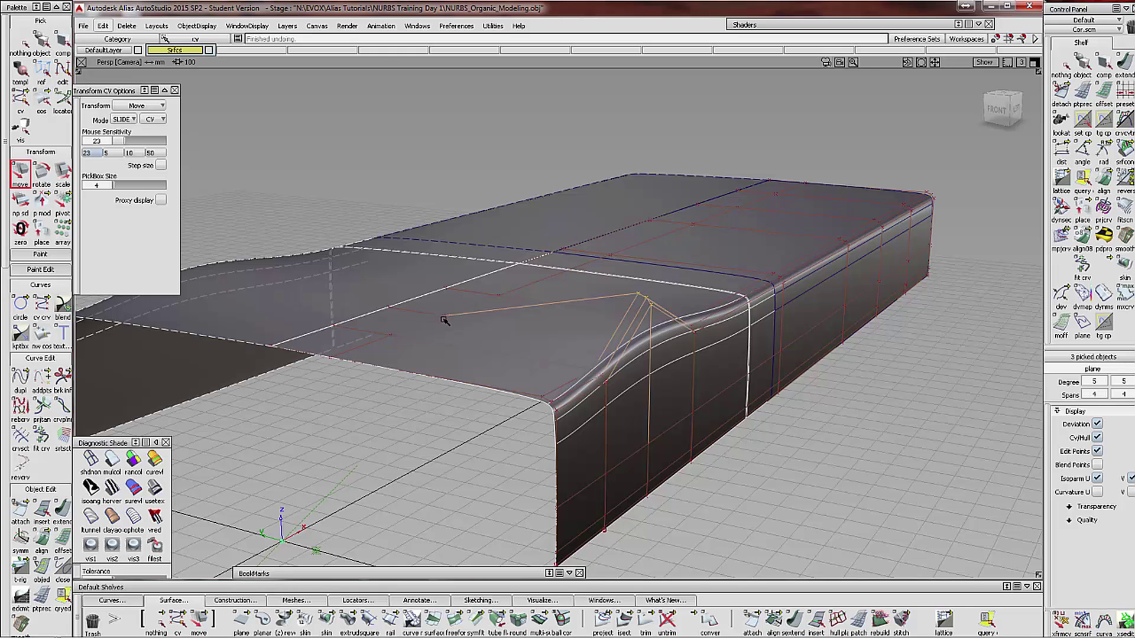
drag(454, 338, 456, 355)
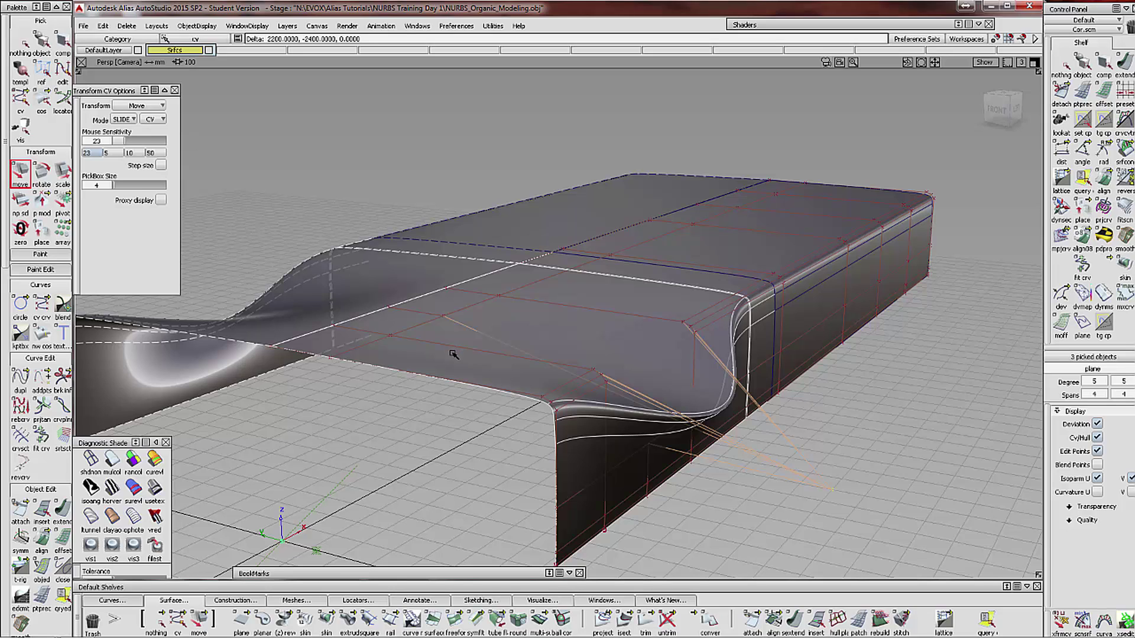
key(ctrl+z)
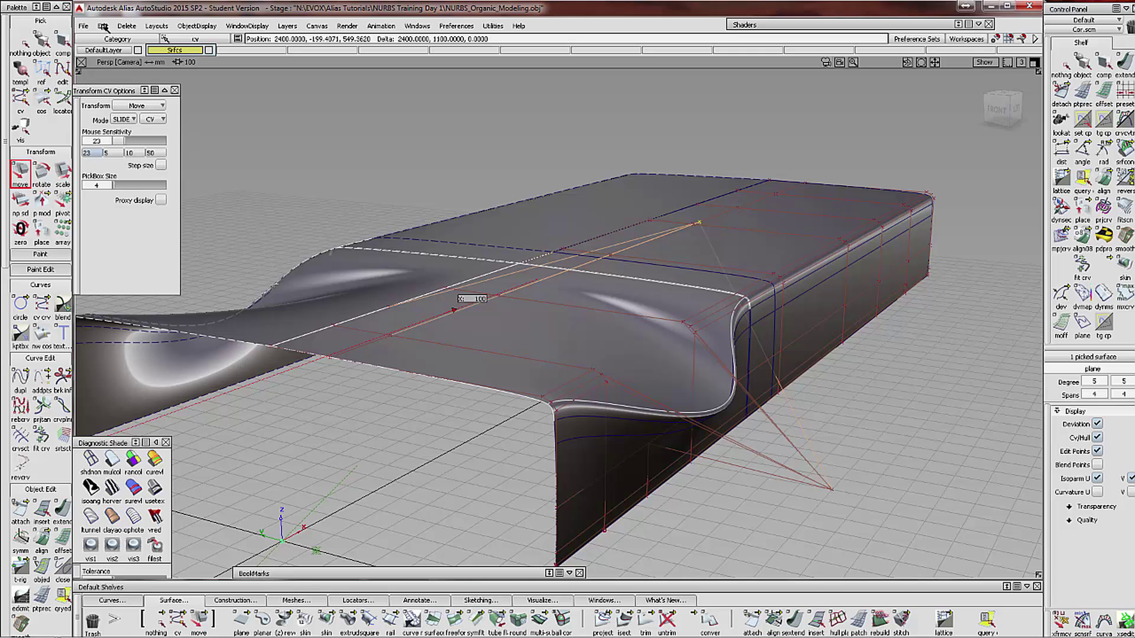
click(103, 26)
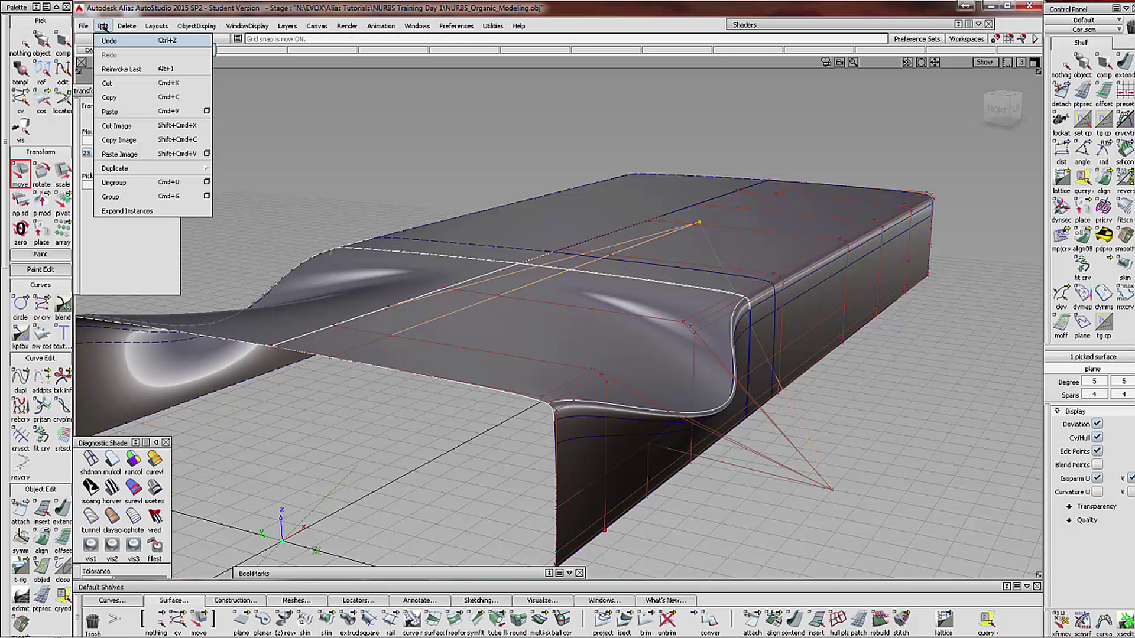
click(107, 40)
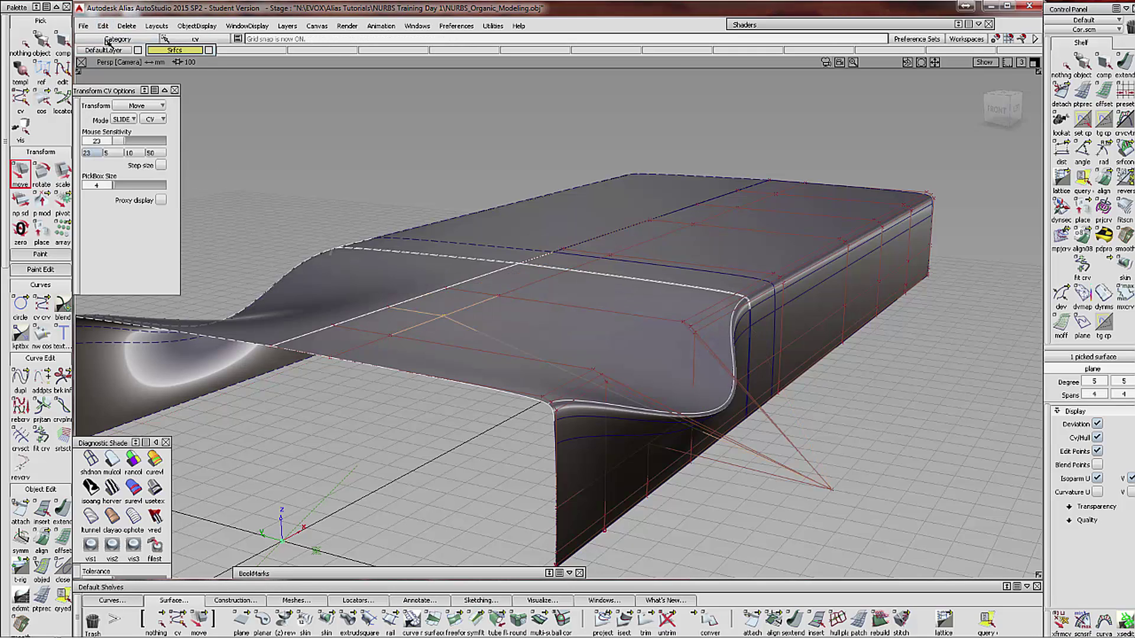
click(103, 26)
click(104, 40)
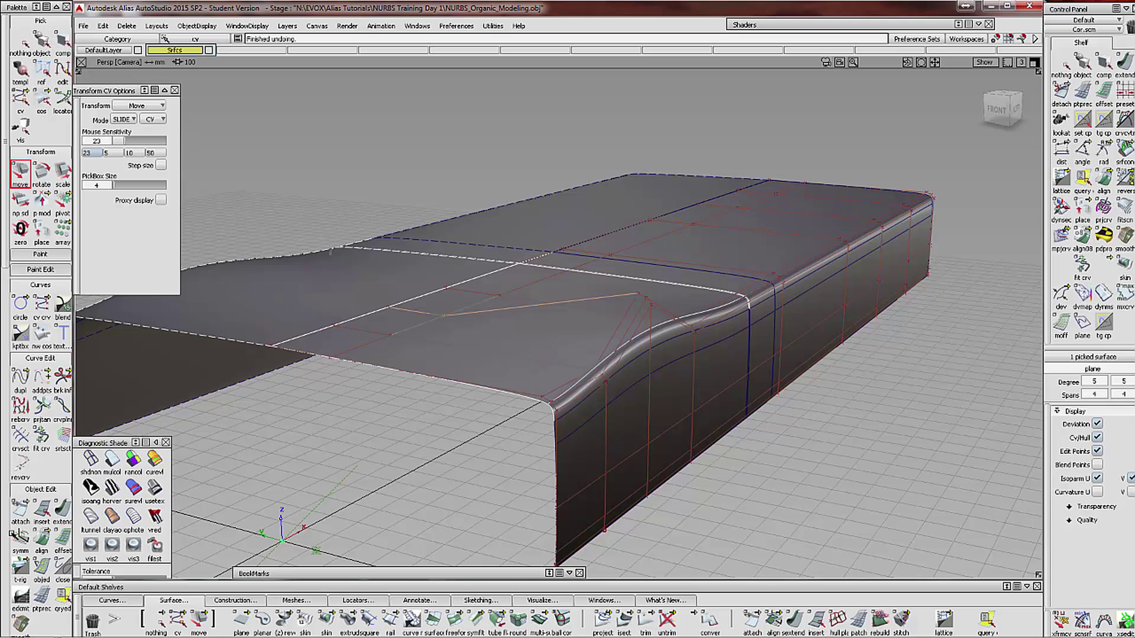
click(133, 459)
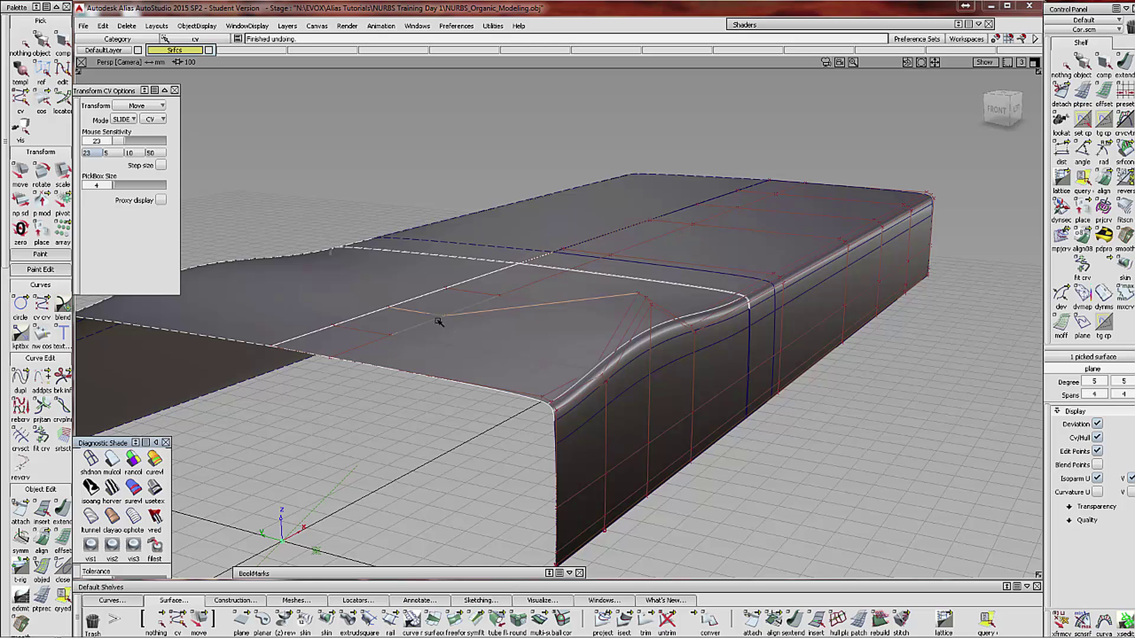
text(55)
click(16, 40)
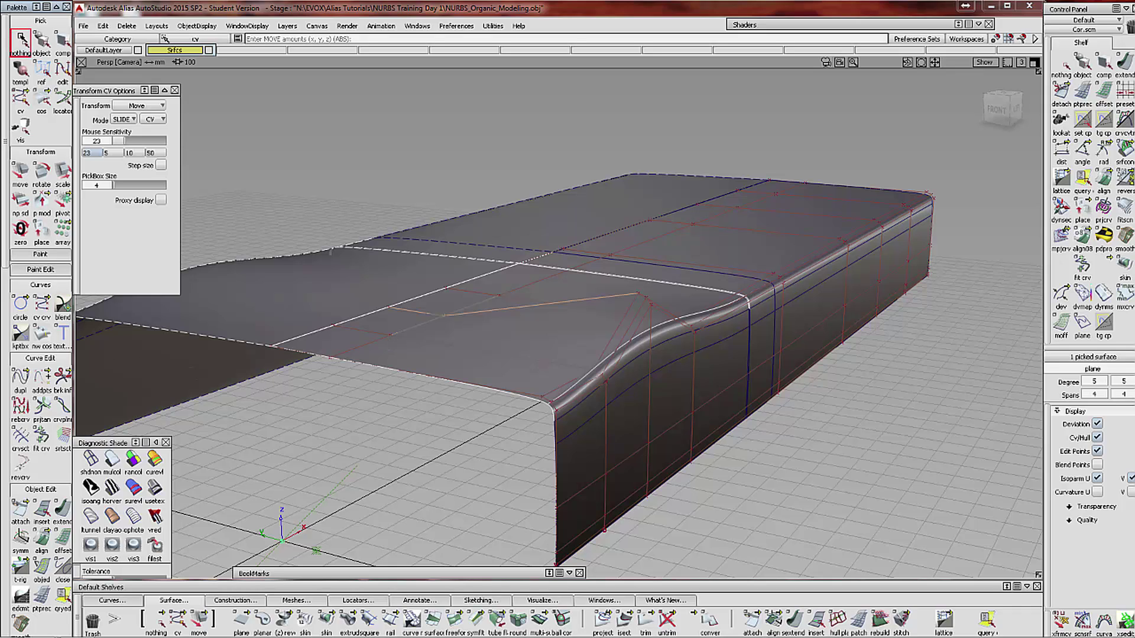
click(446, 316)
click(448, 330)
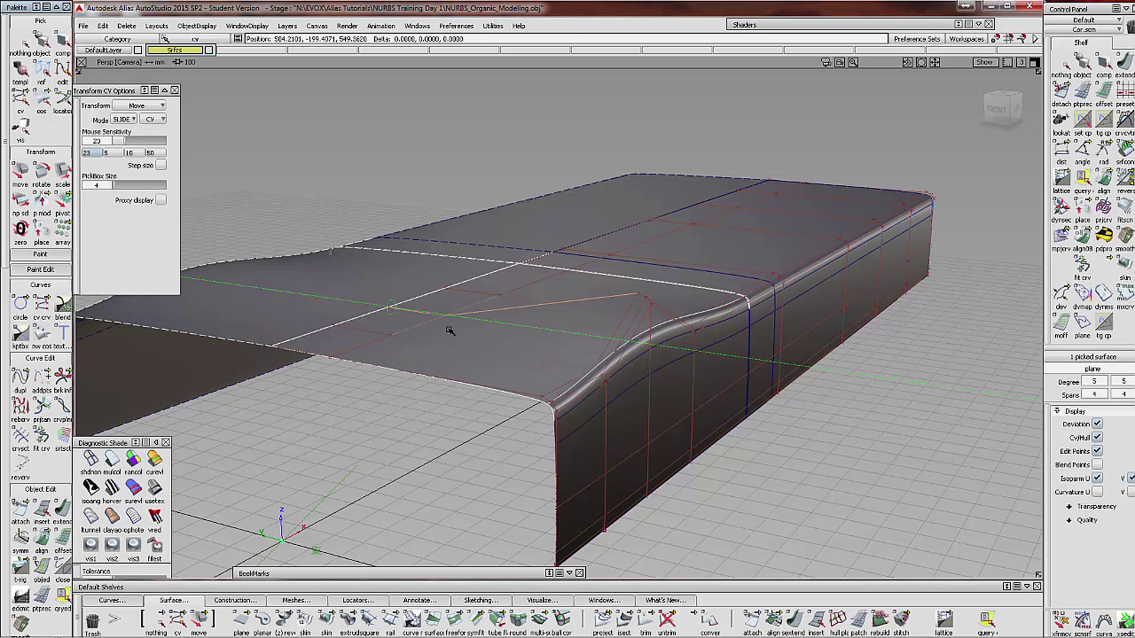
key(w)
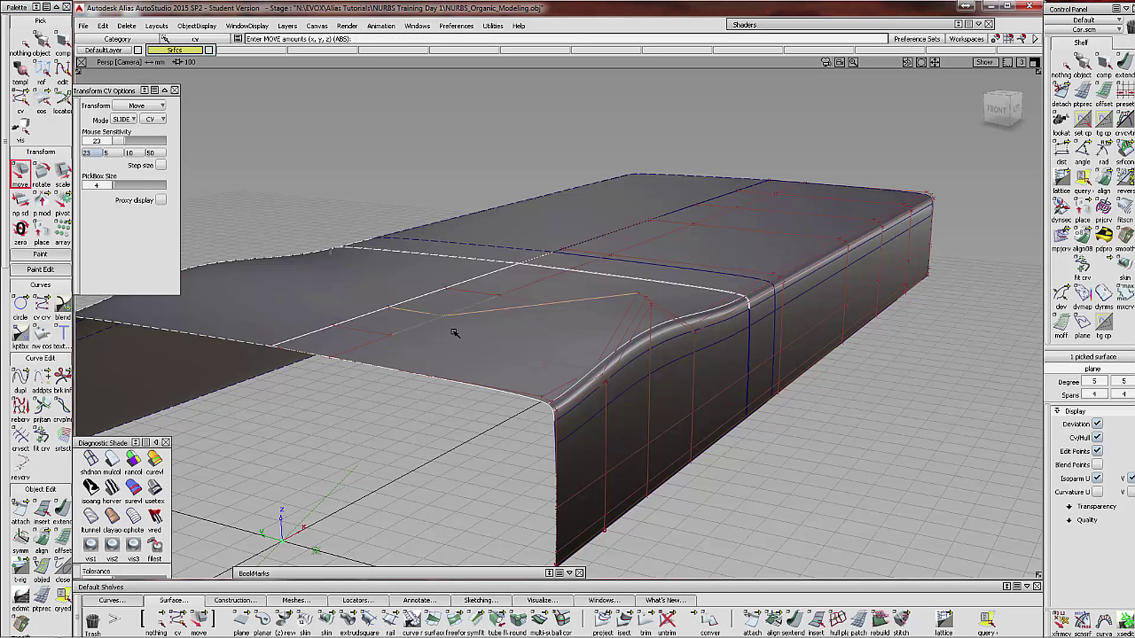
click(91, 459)
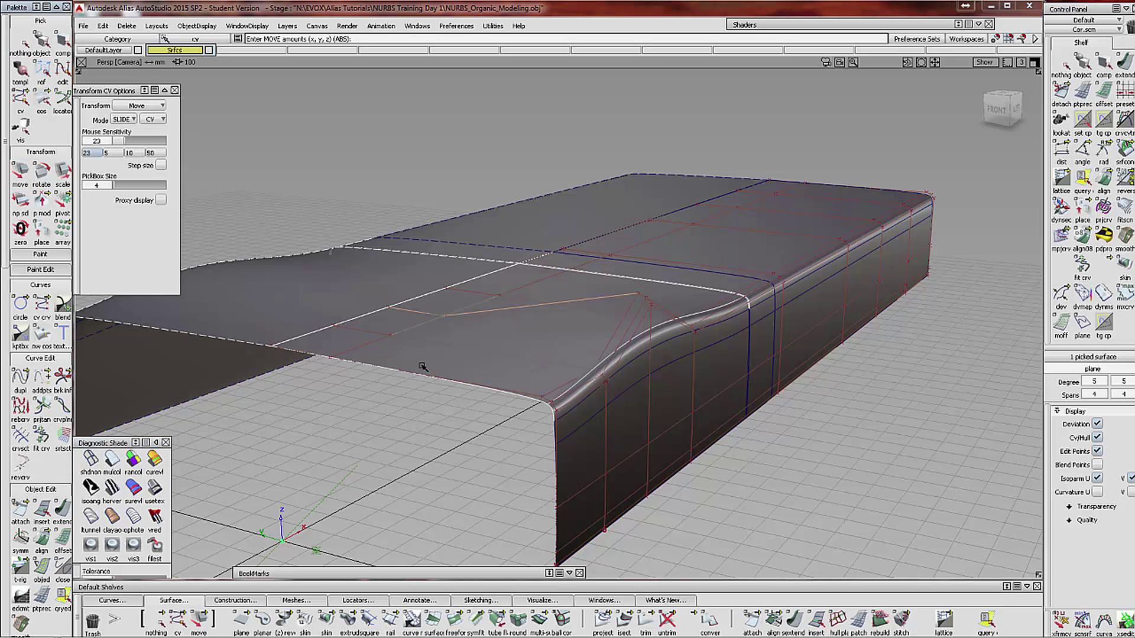
click(435, 425)
drag(435, 425, 435, 425)
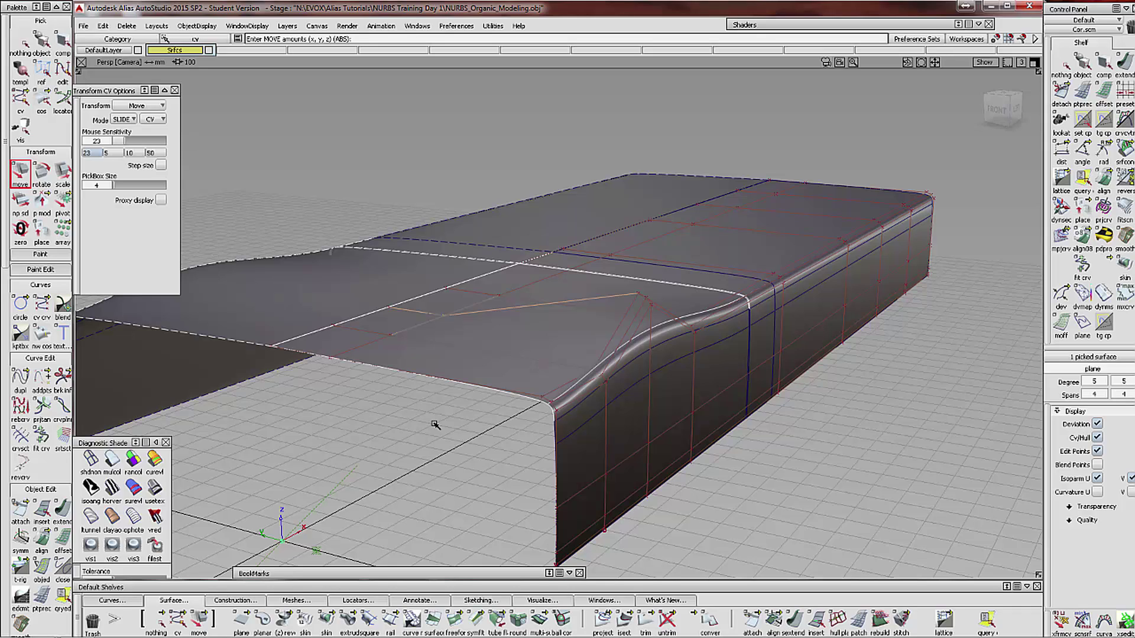
click(19, 42)
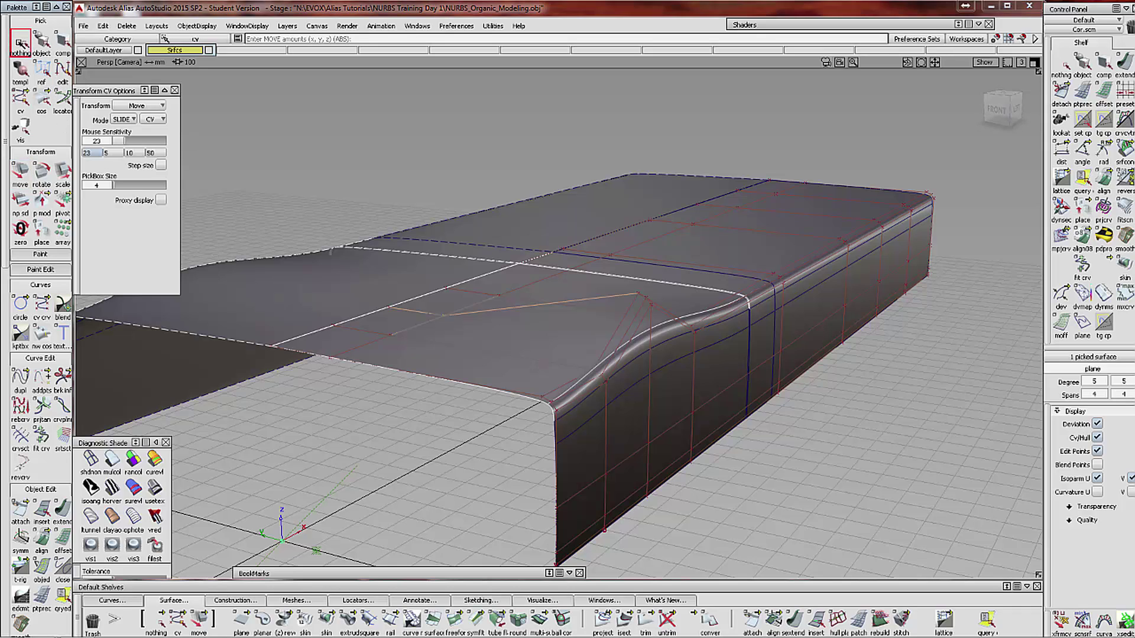
click(21, 171)
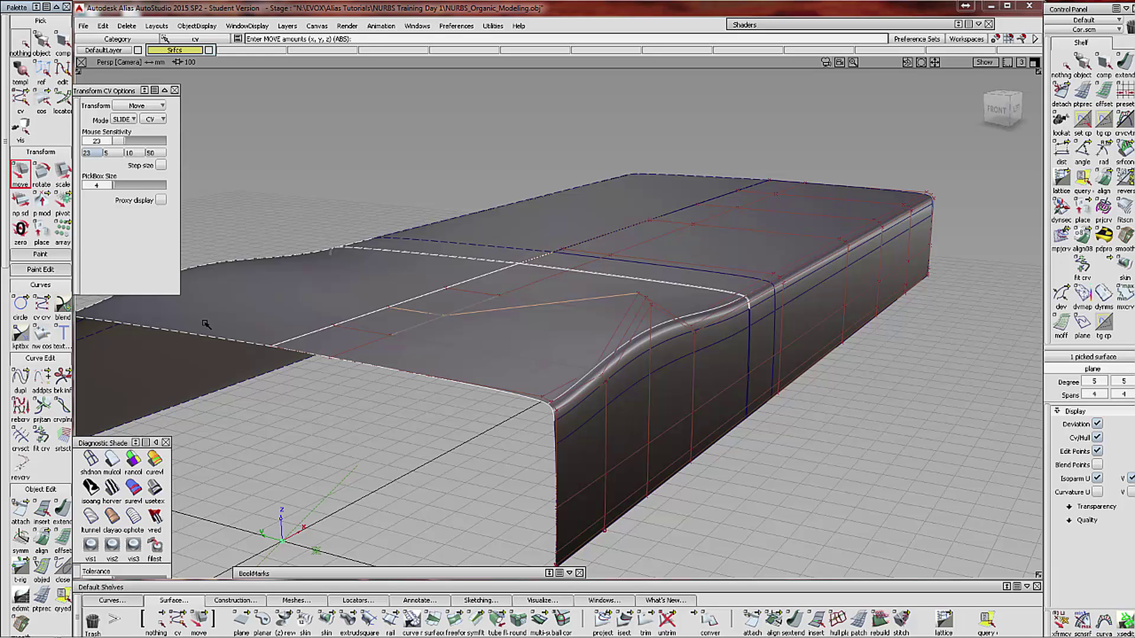
click(19, 45)
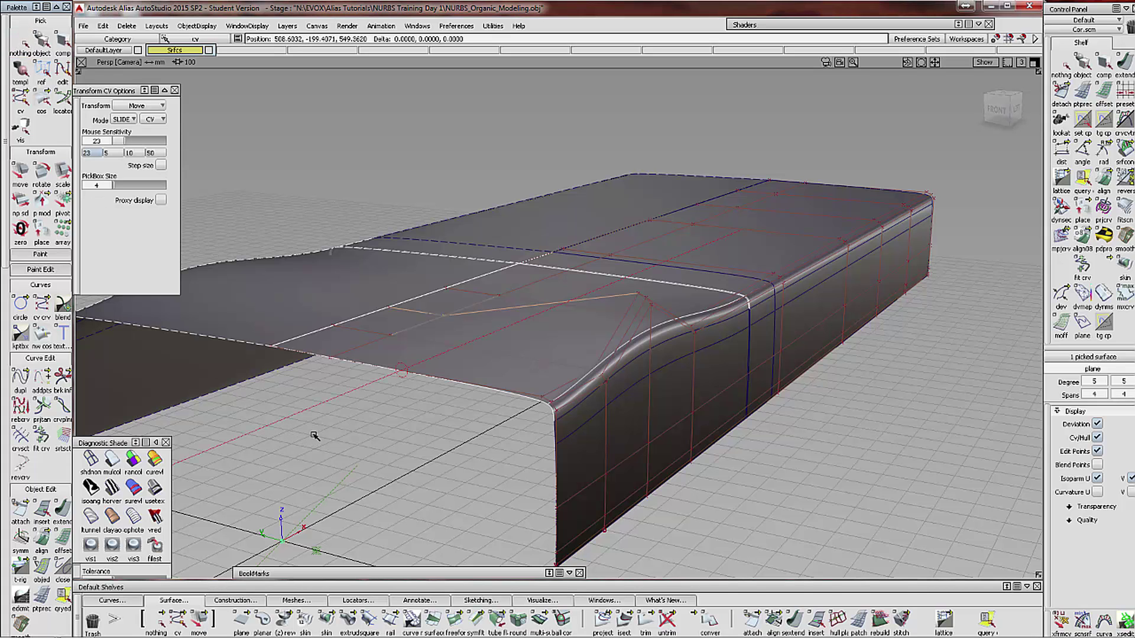
mouse_move(380, 442)
alt+shift+mouse_down()
mouse_move(398, 451)
mouse_move(378, 458)
mouse_move(398, 451)
alt+shift+mouse_up()
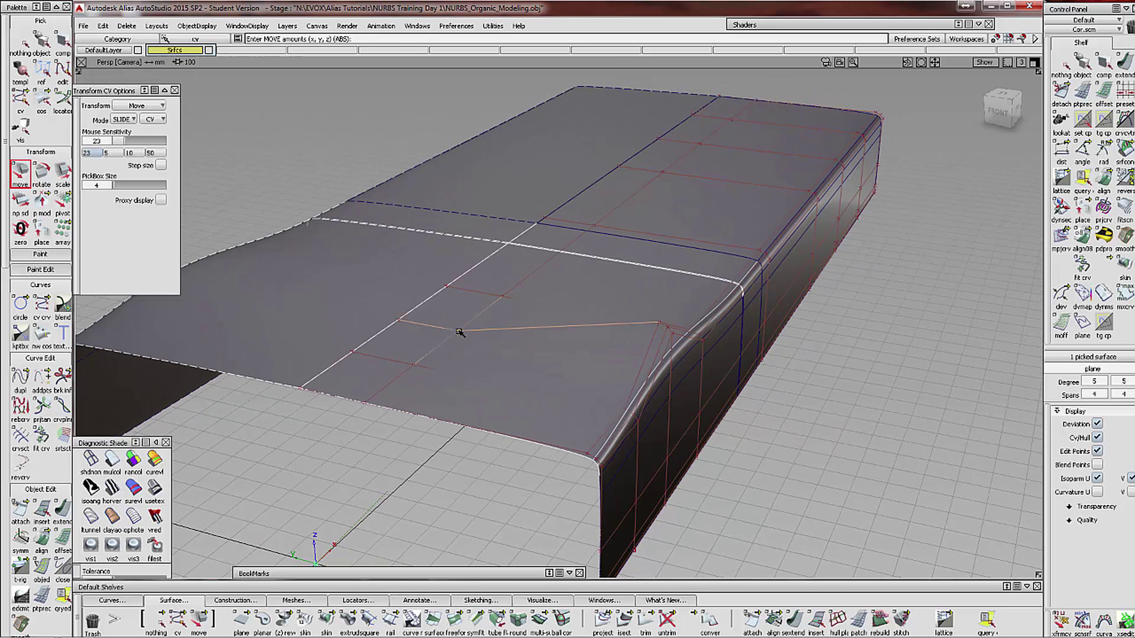
click(95, 459)
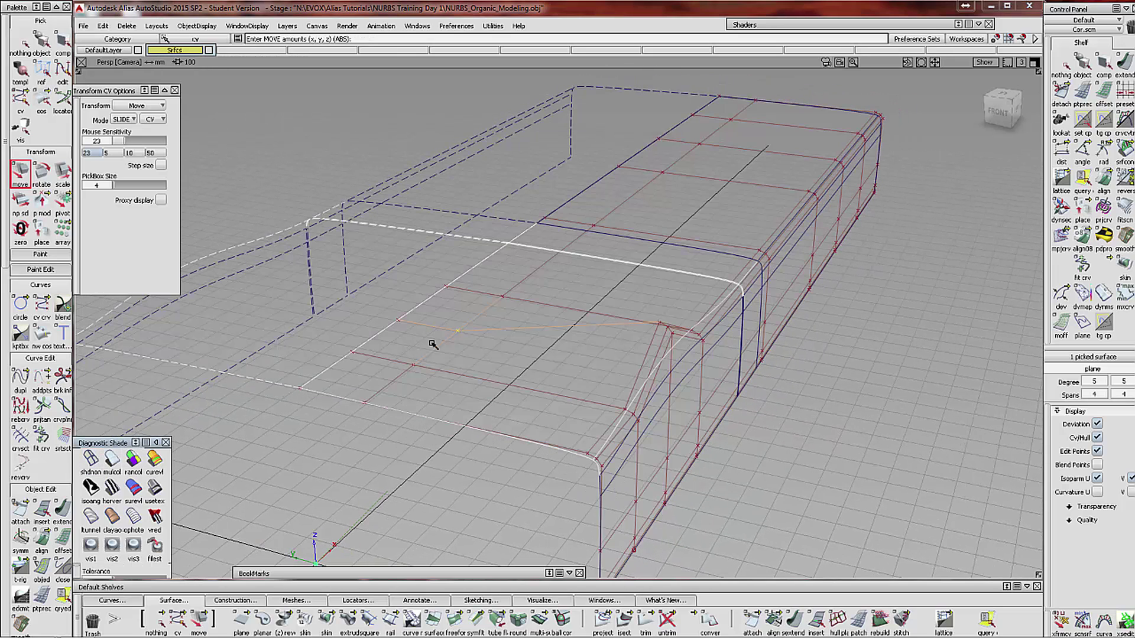
mouse_move(463, 337)
mouse_down()
mouse_move(484, 313)
mouse_move(483, 345)
mouse_up()
key(ctrl+z)
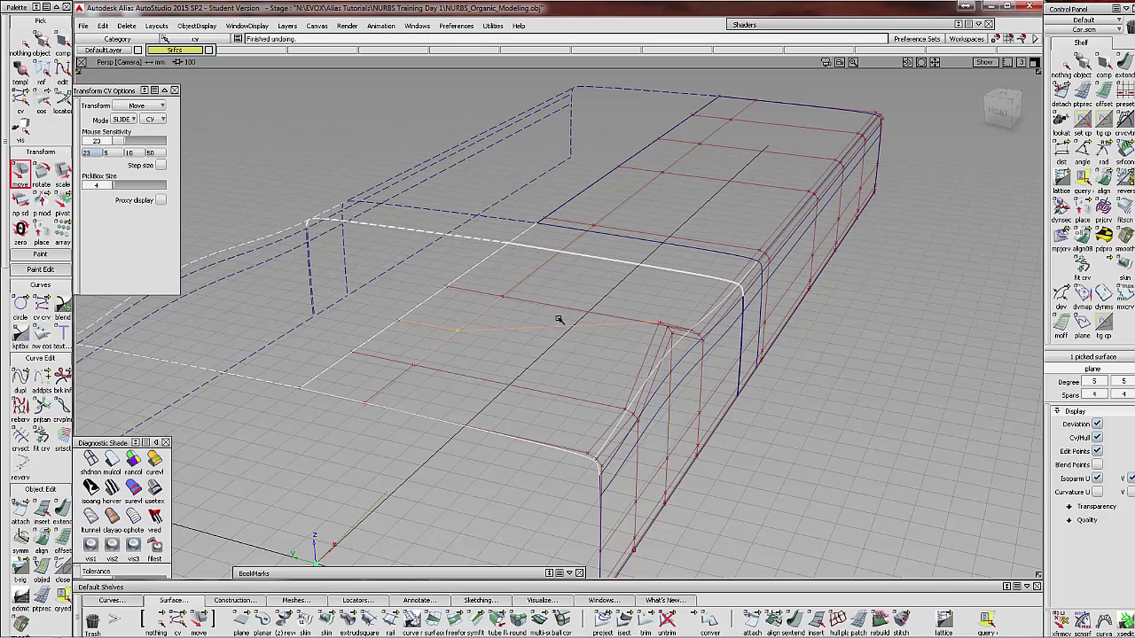
Turn off grid snapping and move the raised hull's CV next to the centreline outward in Y across the top
click(1009, 39)
mouse_move(431, 393)
middle_down()
mouse_move(448, 385)
mouse_move(543, 435)
middle_up()
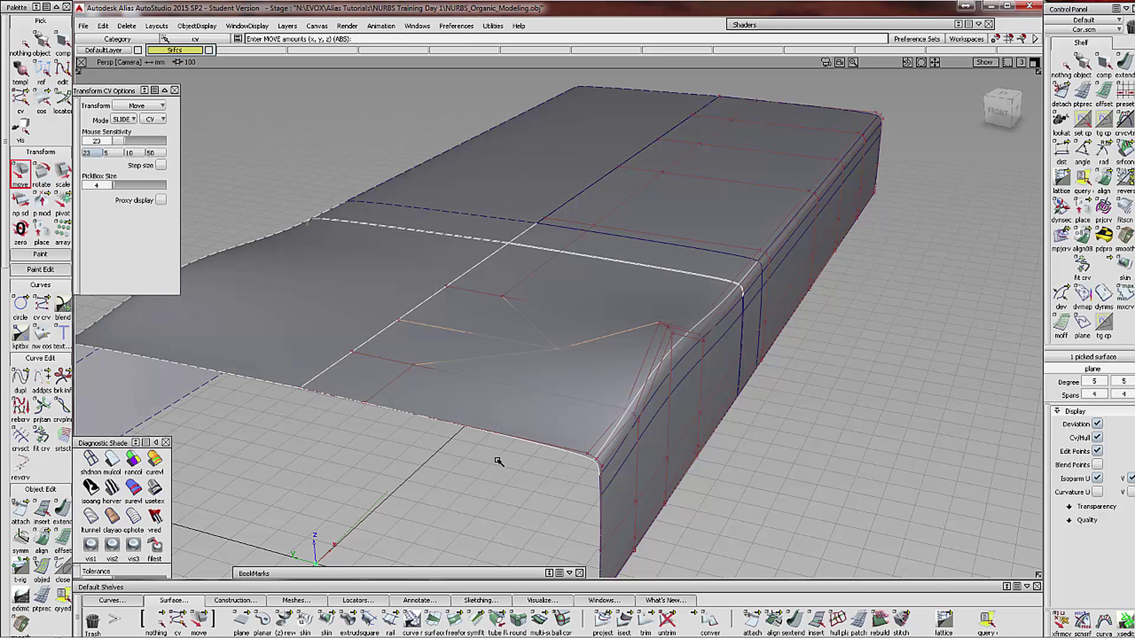
middle_drag(492, 471, 502, 469)
alt+shift+drag(501, 468, 555, 456)
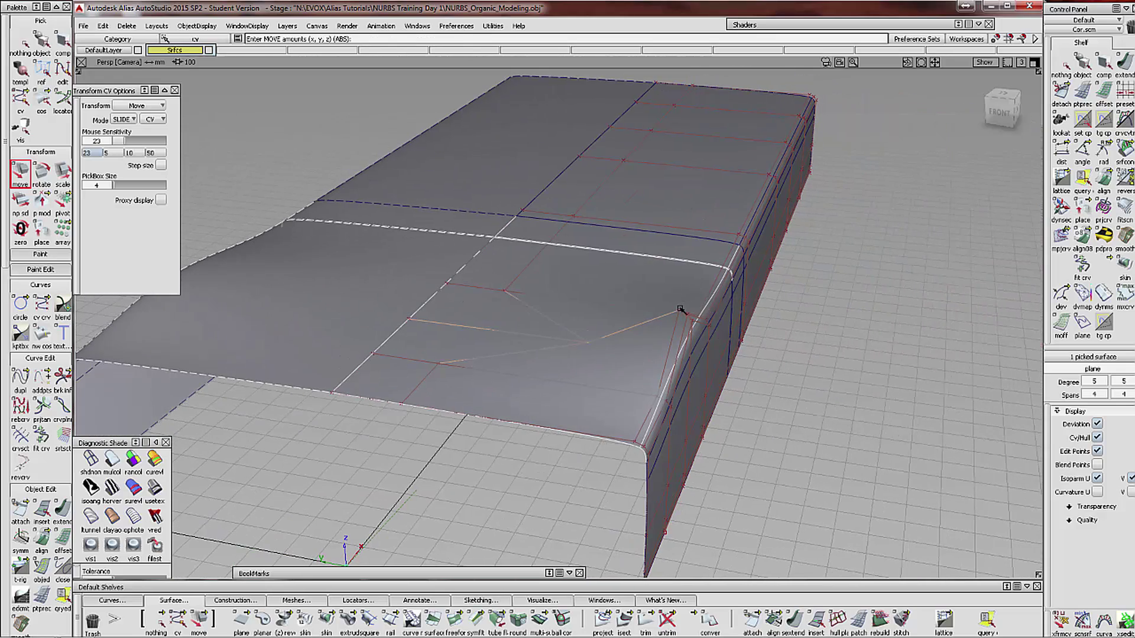
Move the raised hull's inner shoulder CV inward in Y, then raise the adjacent shoulder CV and move it inward about 54 mm in Y
click(680, 308)
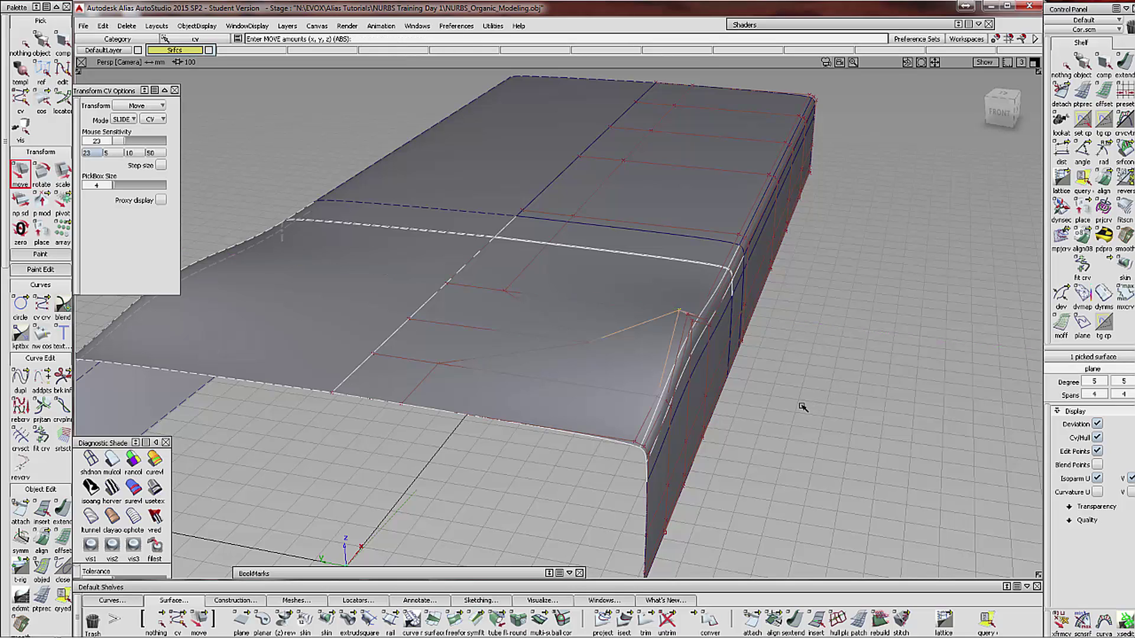
middle_drag(801, 408, 728, 389)
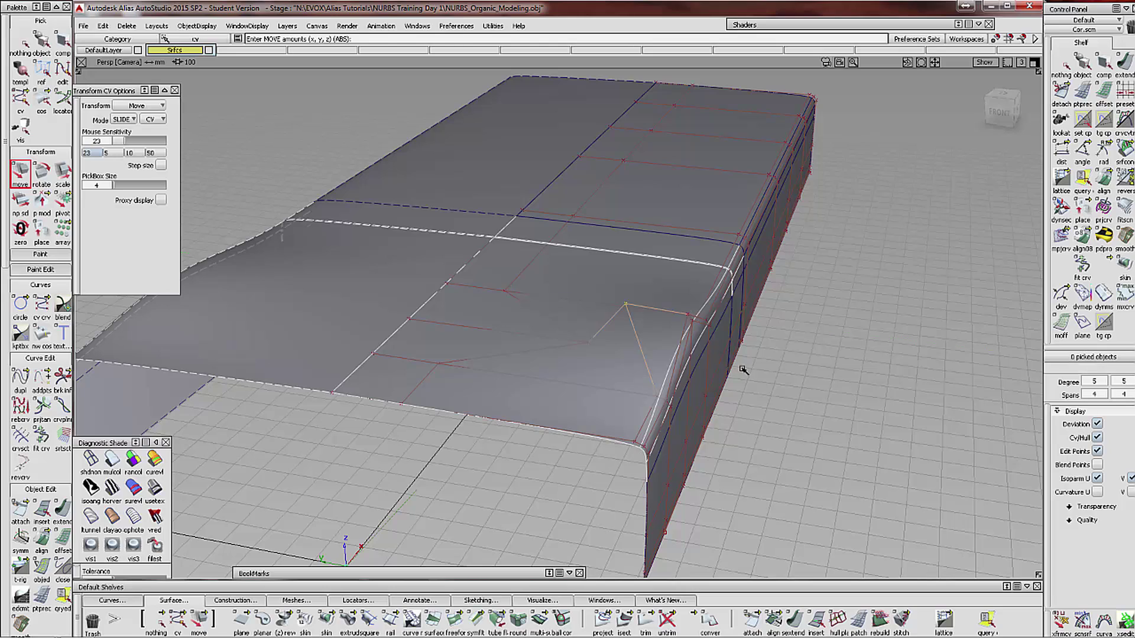
right_drag(763, 409, 769, 371)
middle_drag(759, 374, 755, 374)
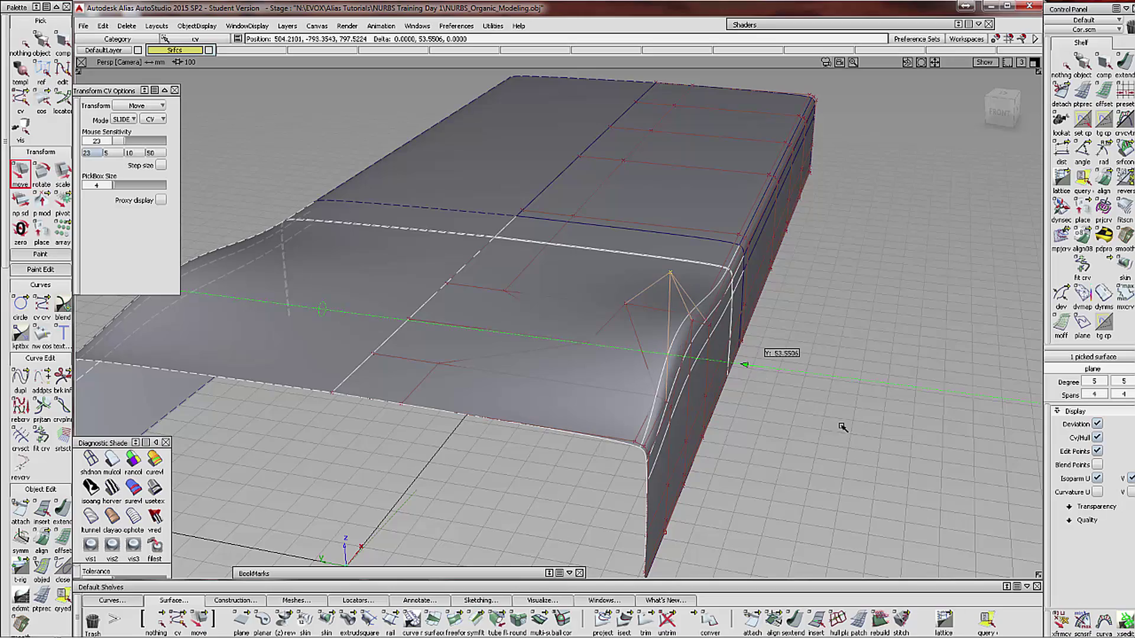
Move the raised hull's outer shoulder CV outward about 10.5 mm in Y, adjust the side-wall CV below it in Y, and clear the selection
alt+shift+drag(755, 374, 633, 380)
key(Down)
alt+shift+drag(633, 421, 767, 444)
middle_drag(766, 445, 768, 445)
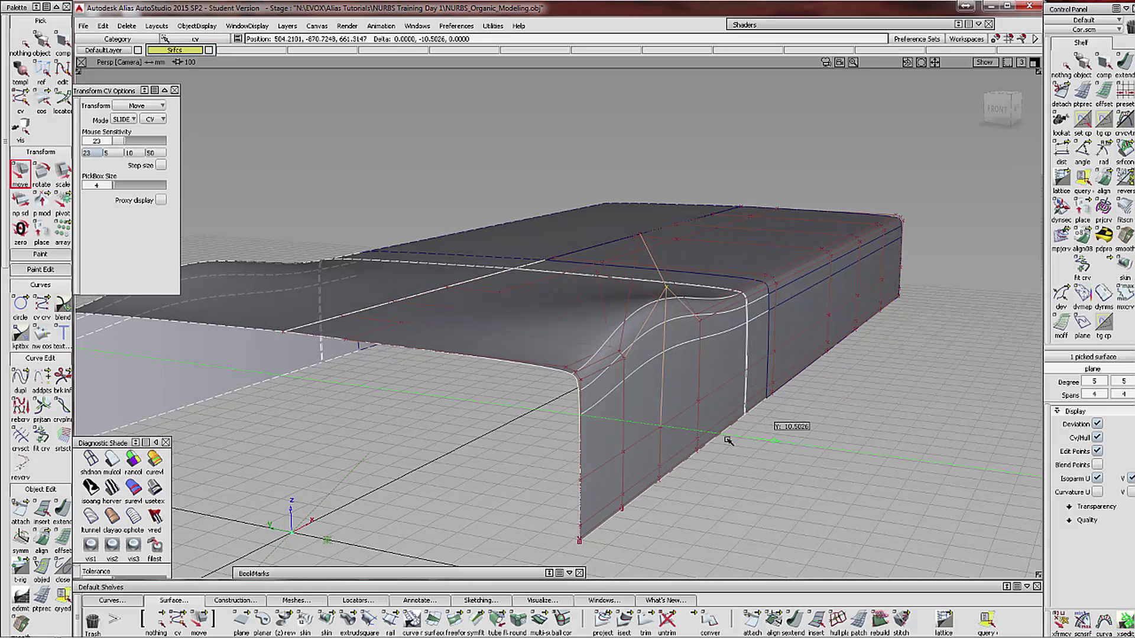
click(660, 427)
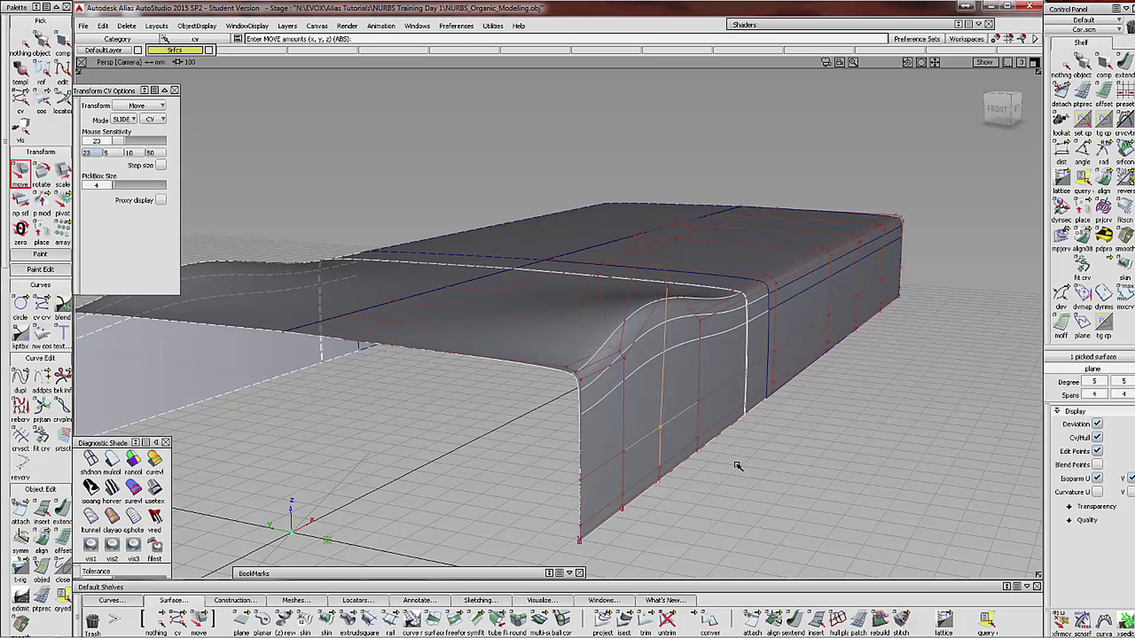
middle_drag(736, 465, 740, 467)
drag(740, 467, 740, 467)
click(22, 44)
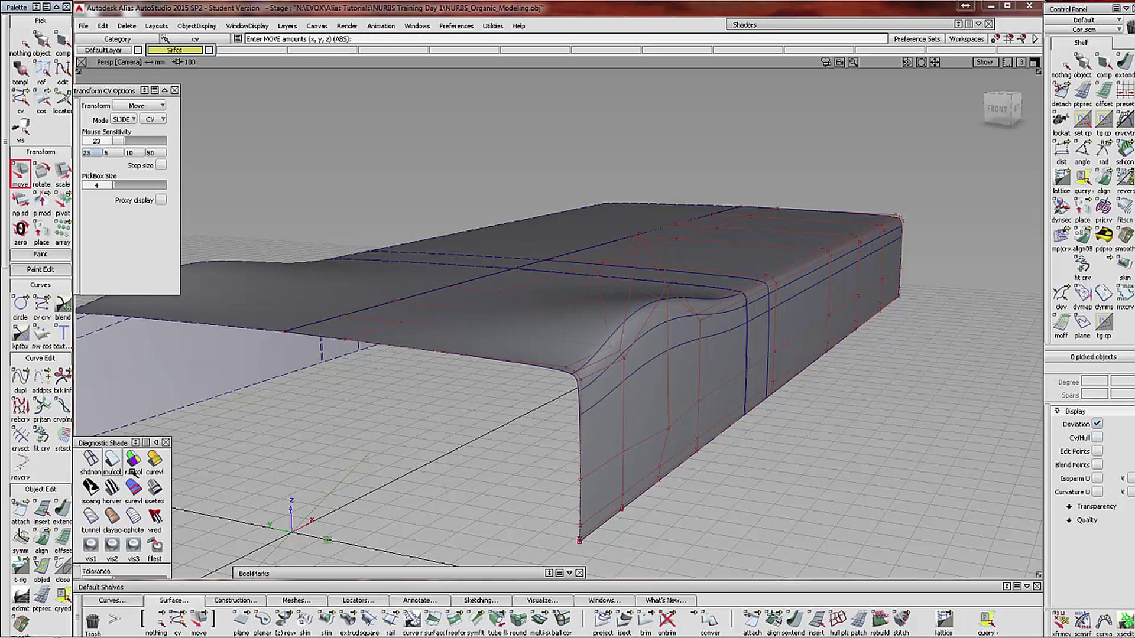
Examine the sculpted shoulder from several angles with horizontal/vertical stripe shading, then inspect its hulls in wireframe
click(113, 488)
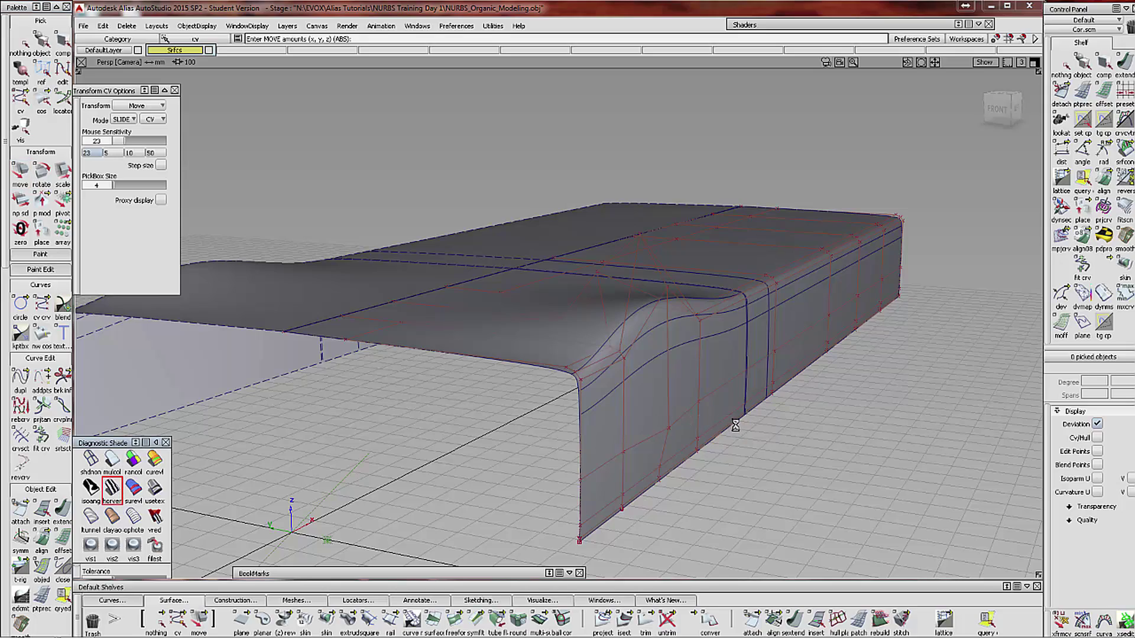
mouse_move(786, 430)
alt+shift+mouse_down()
mouse_move(541, 482)
mouse_move(561, 523)
mouse_move(737, 467)
mouse_move(697, 468)
alt+shift+mouse_up()
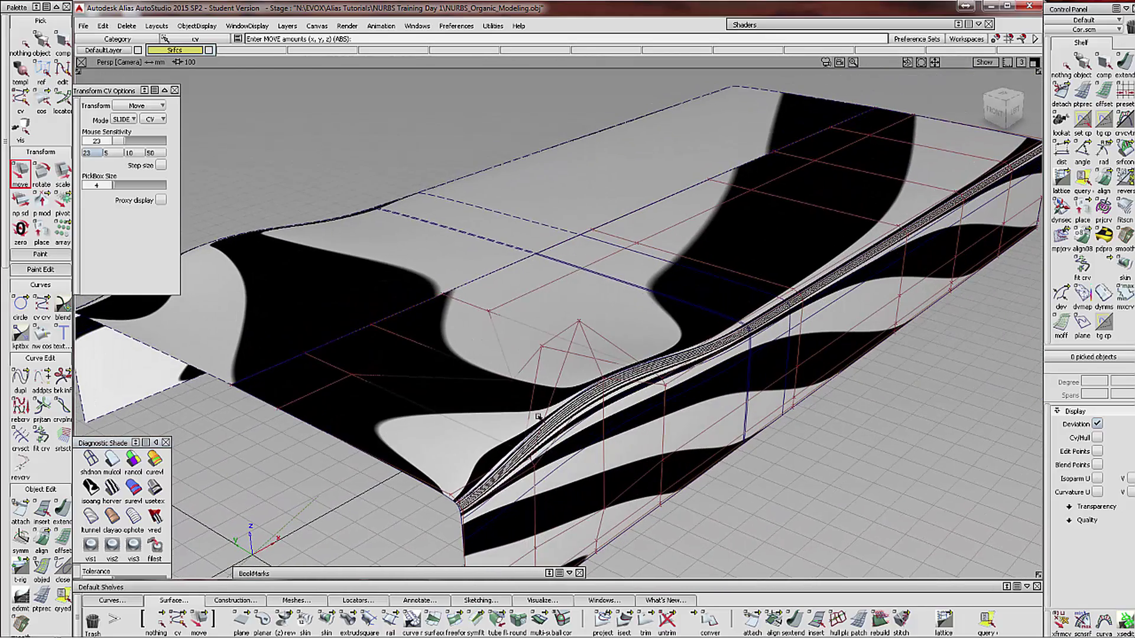
mouse_move(518, 426)
alt+shift+mouse_down()
mouse_move(453, 443)
mouse_move(571, 486)
alt+shift+mouse_up()
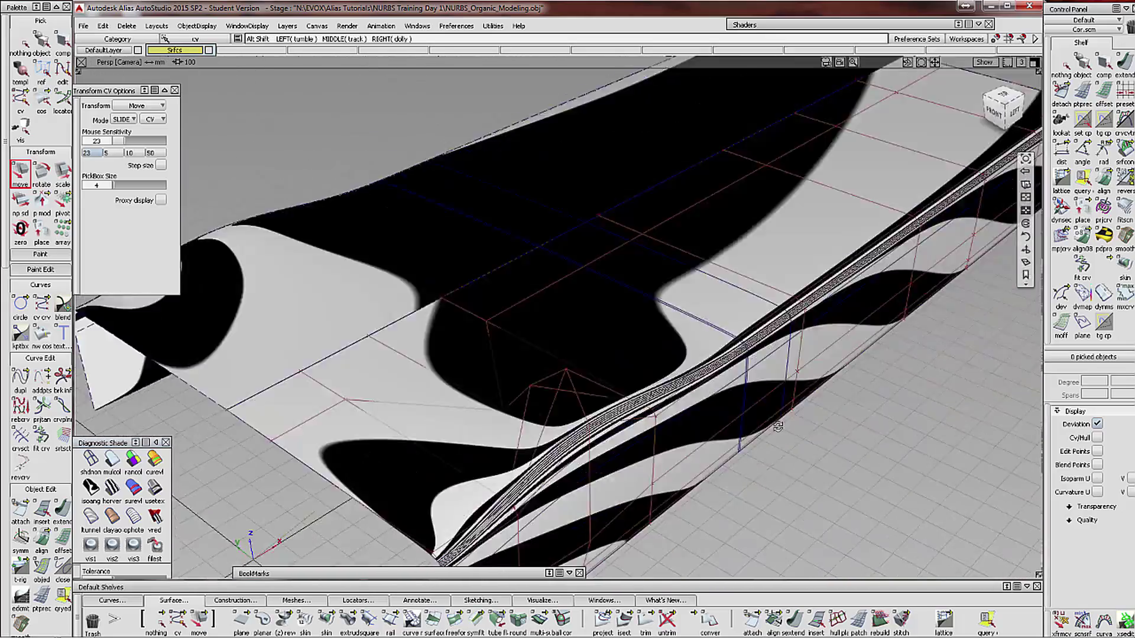
alt+shift+drag(778, 426, 864, 407)
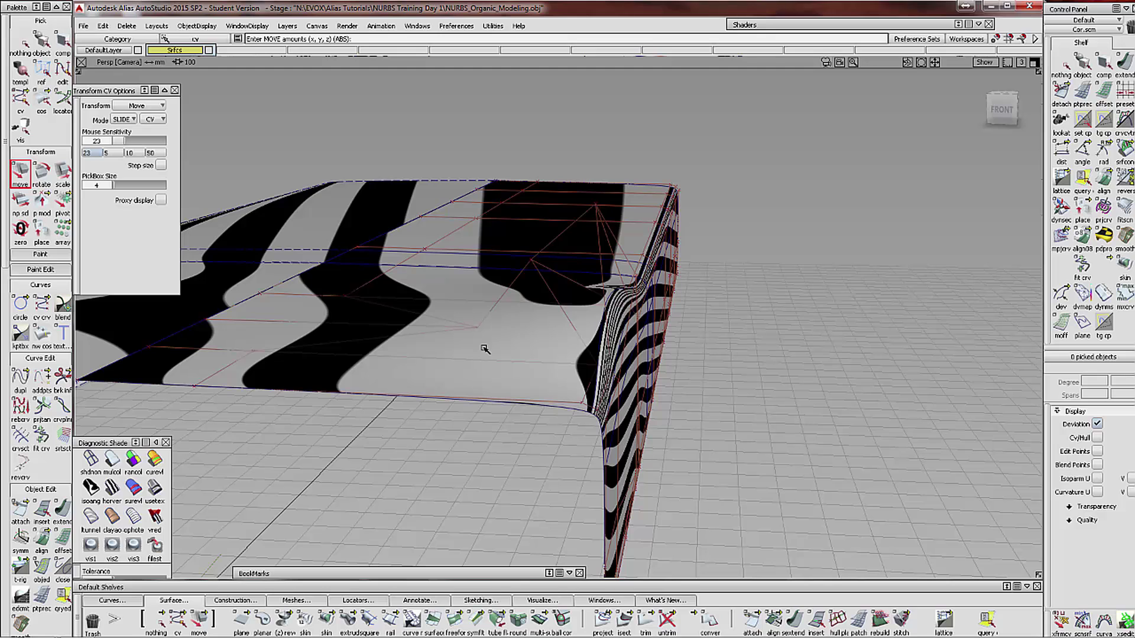
click(90, 458)
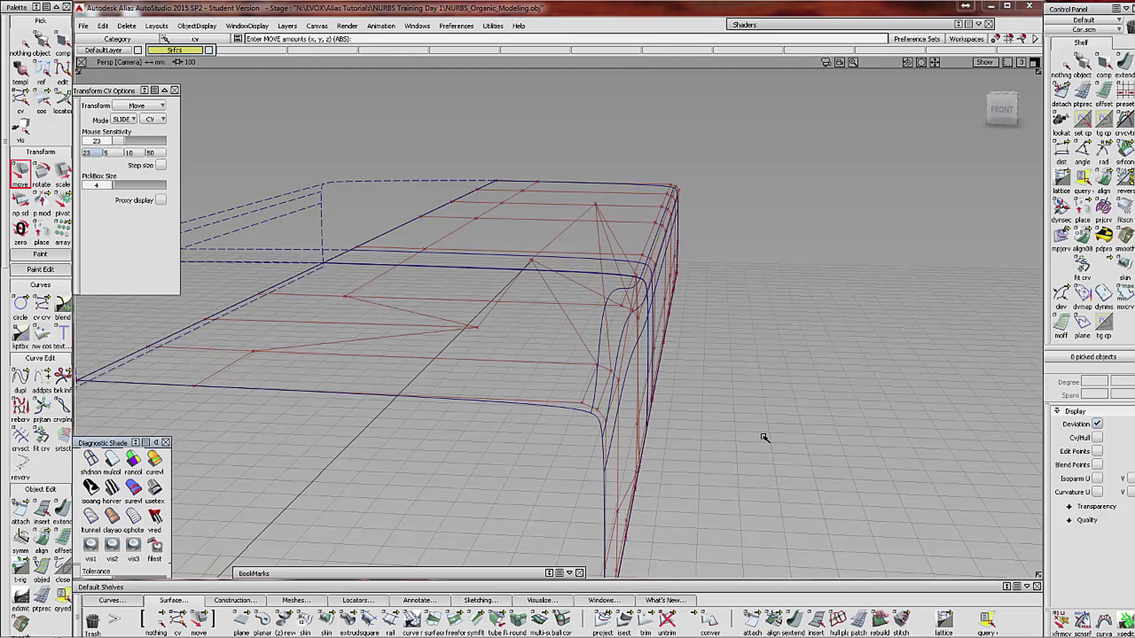
mouse_move(792, 416)
alt+shift+mouse_down()
mouse_move(811, 409)
mouse_move(805, 477)
alt+shift+mouse_up()
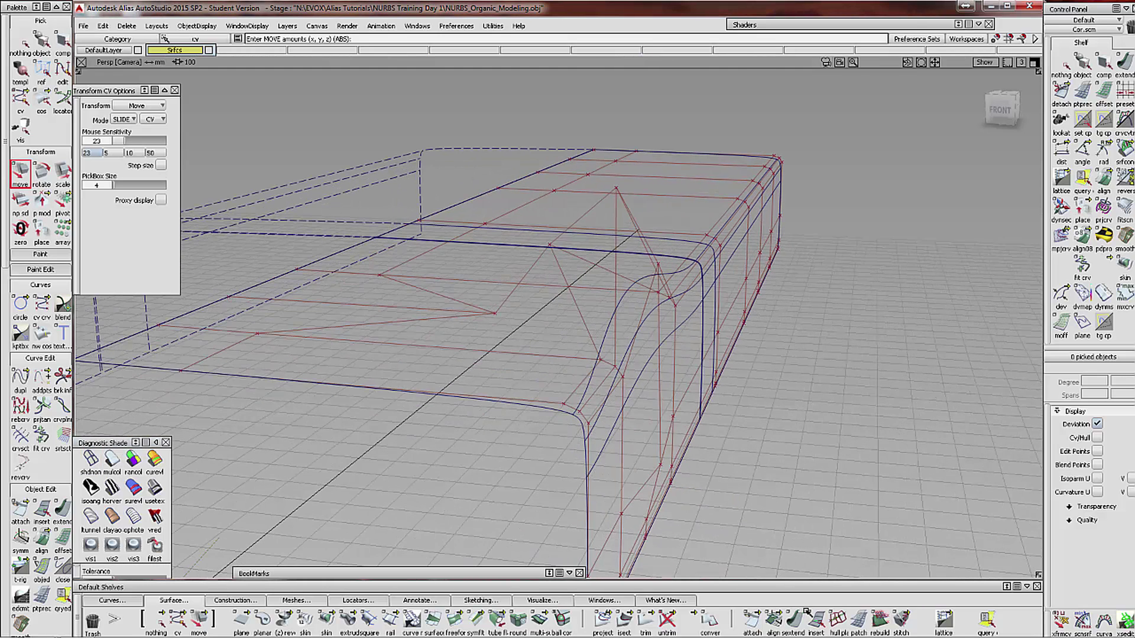
Undo the individual CV moves on the raised hull, back to before its CV beside the centreline was moved outward
click(816, 619)
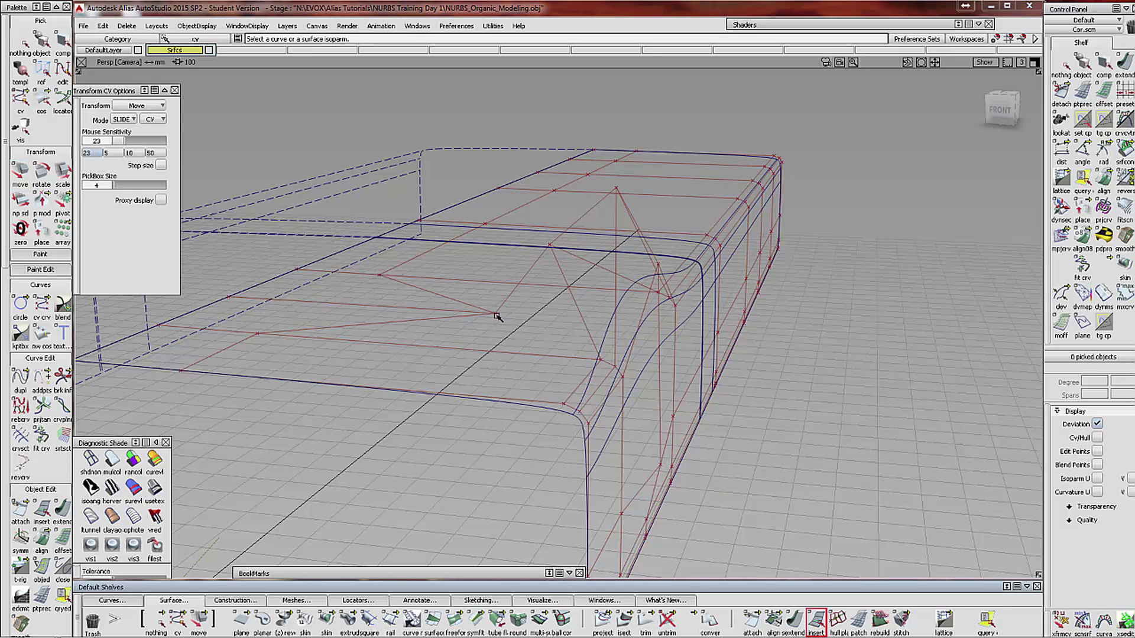
key(ctrl+z)
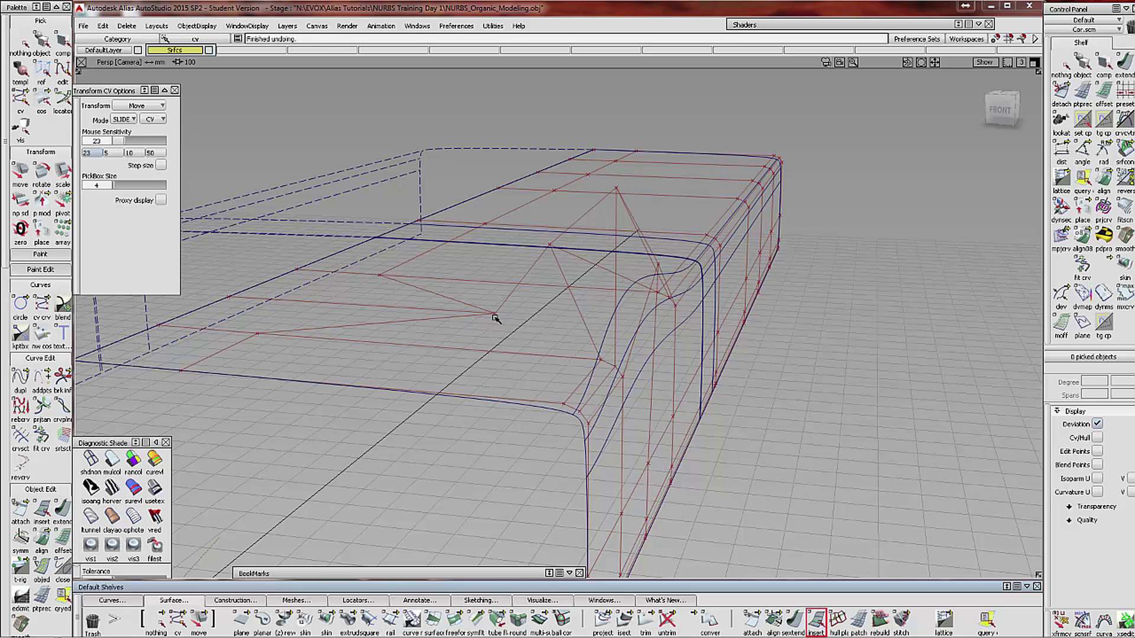
key(ctrl+z)
key(ctrl+z)
key(ctrl+z)
key(ctrl+z)
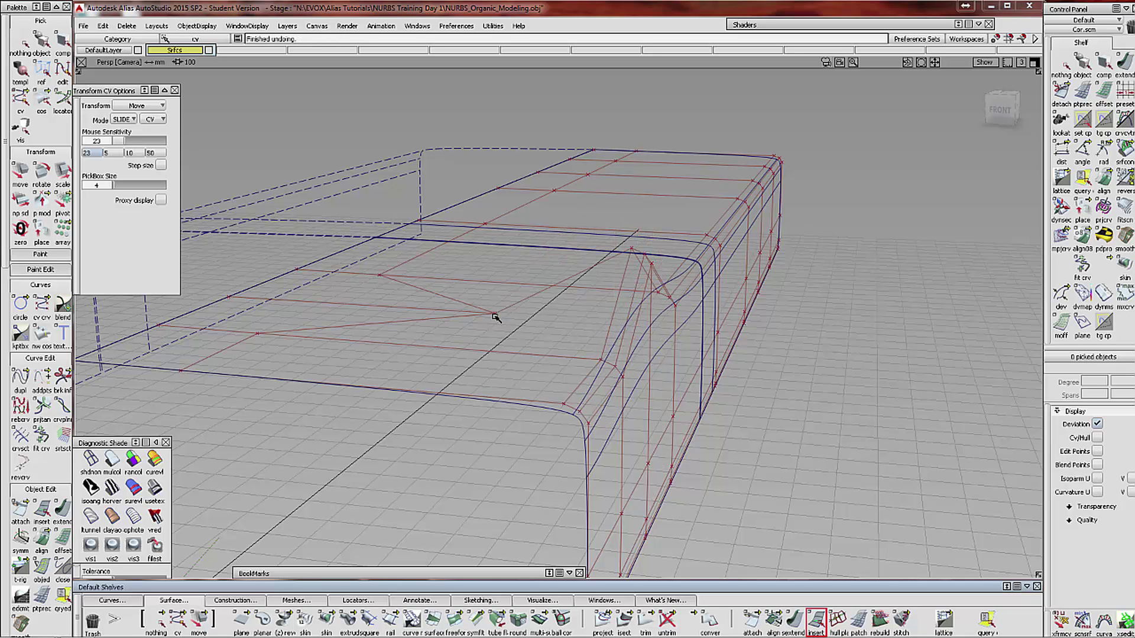
key(ctrl+z)
key(ctrl+z)
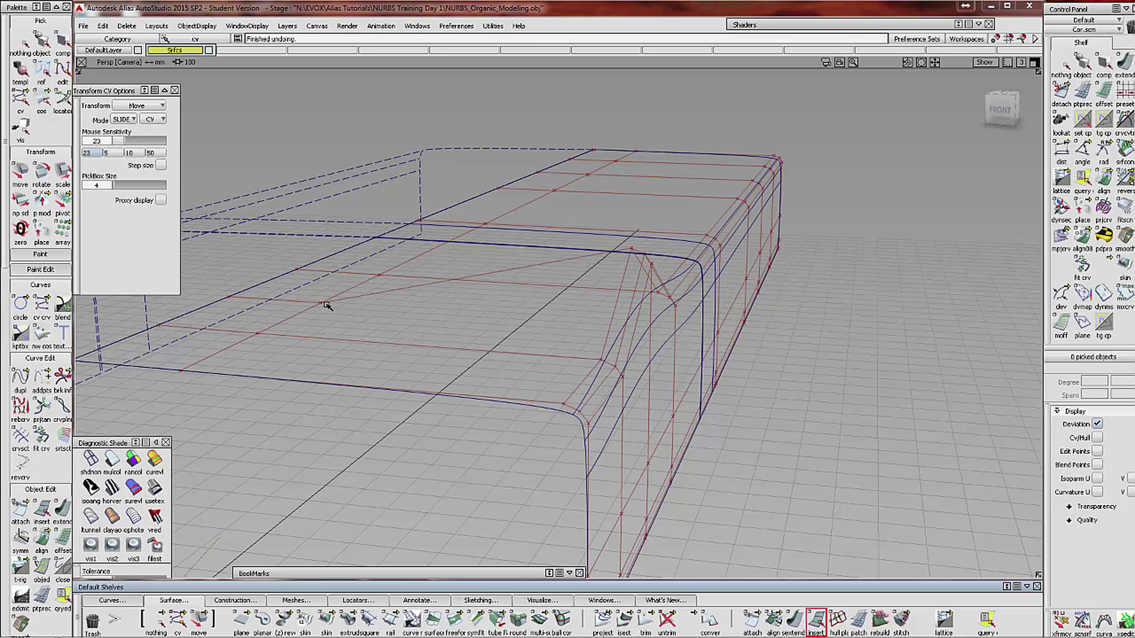
Insert two lengthwise isoparms in the front top surface between the centreline and the shoulder, at parameters 0.88 and 0.87
alt+shift+middle_drag(416, 316, 448, 314)
alt+shift+drag(479, 316, 477, 320)
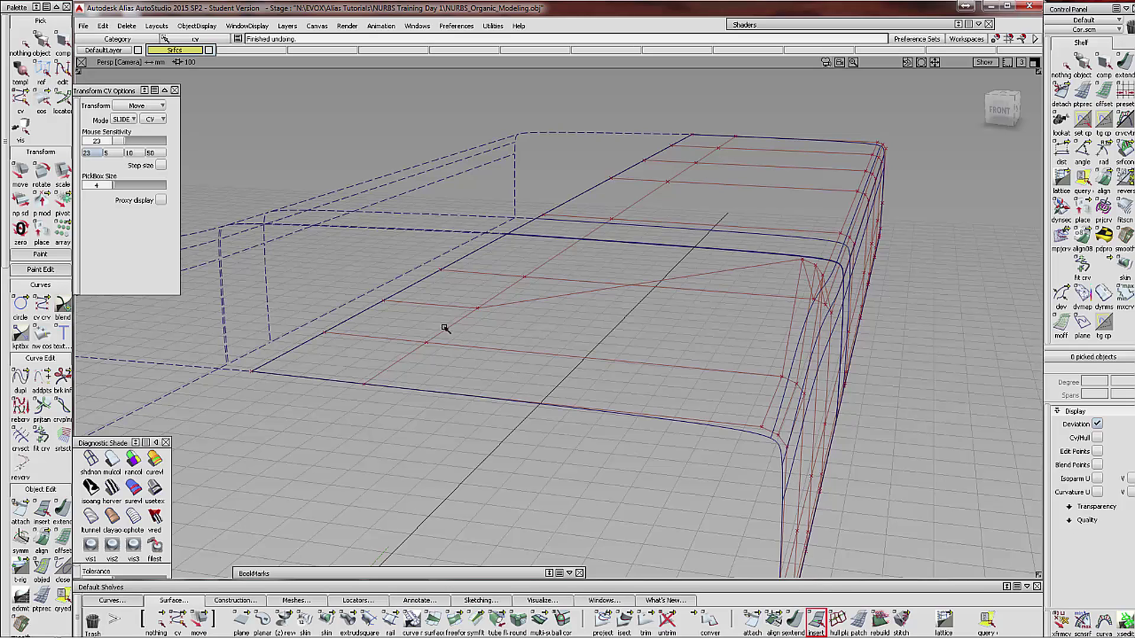
drag(412, 291, 675, 372)
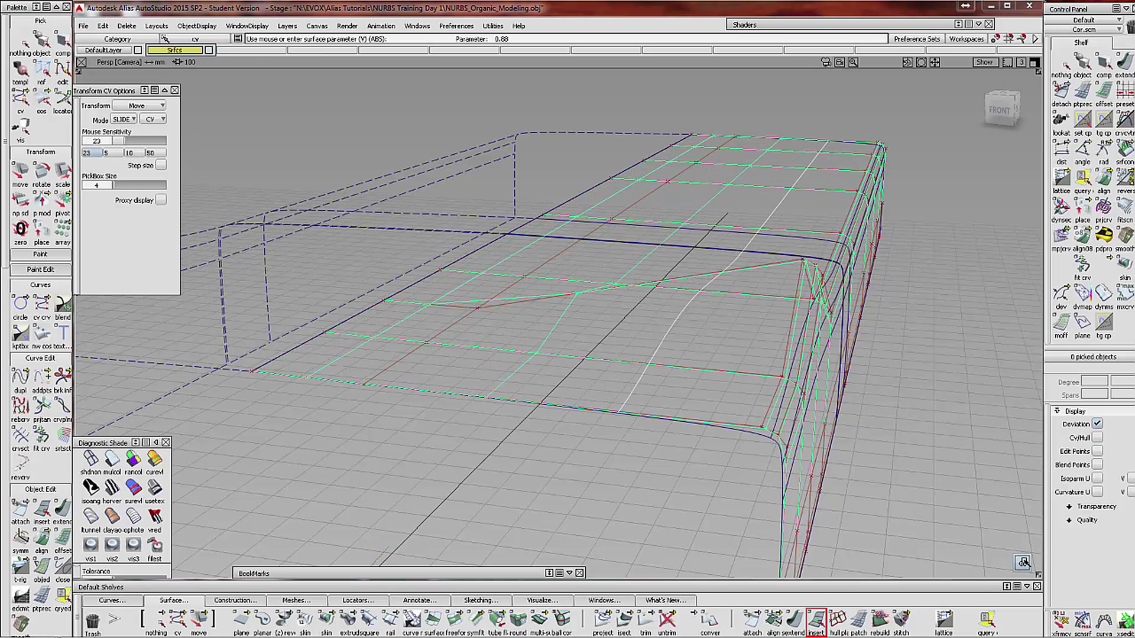
drag(423, 282, 685, 375)
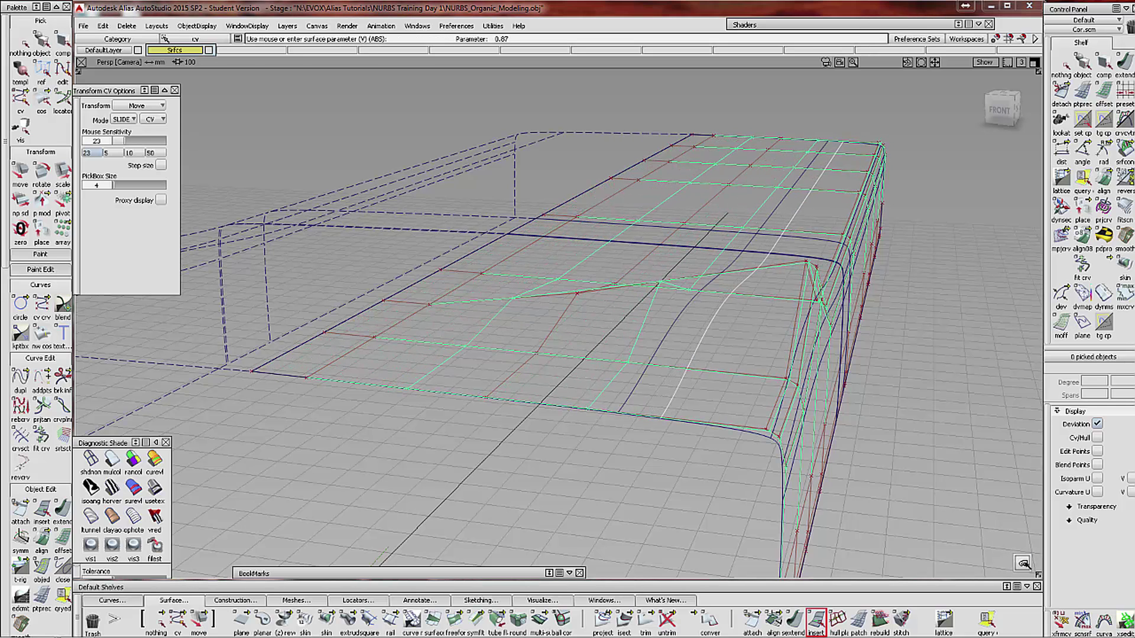
click(1023, 563)
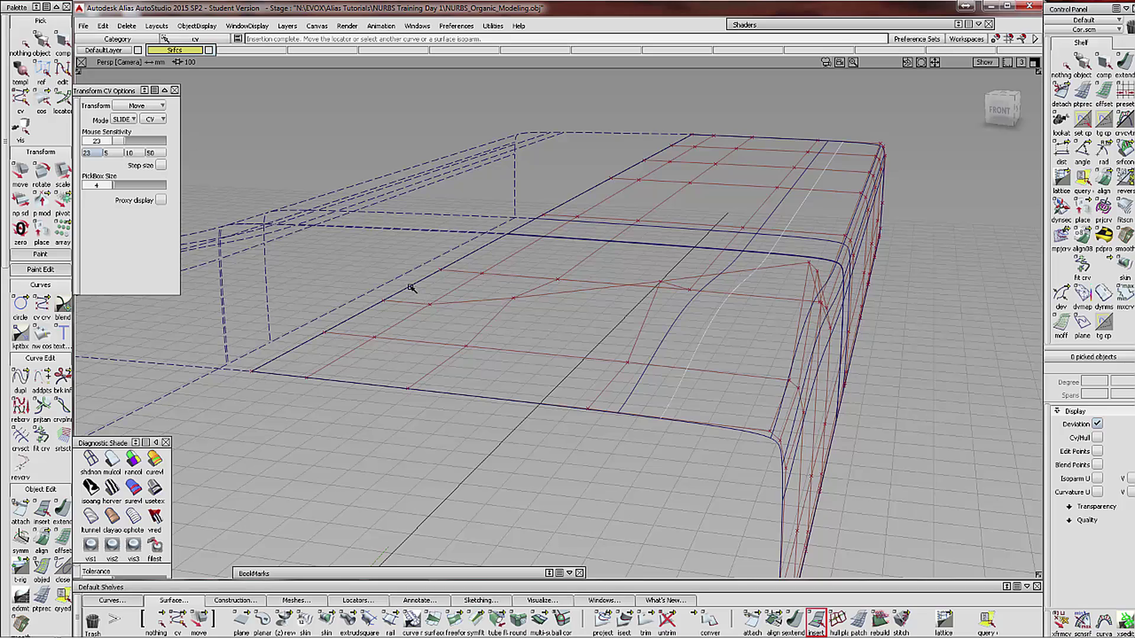
Insert another lengthwise isoparm near the shoulder of the front top surface at parameter 0.80
click(438, 281)
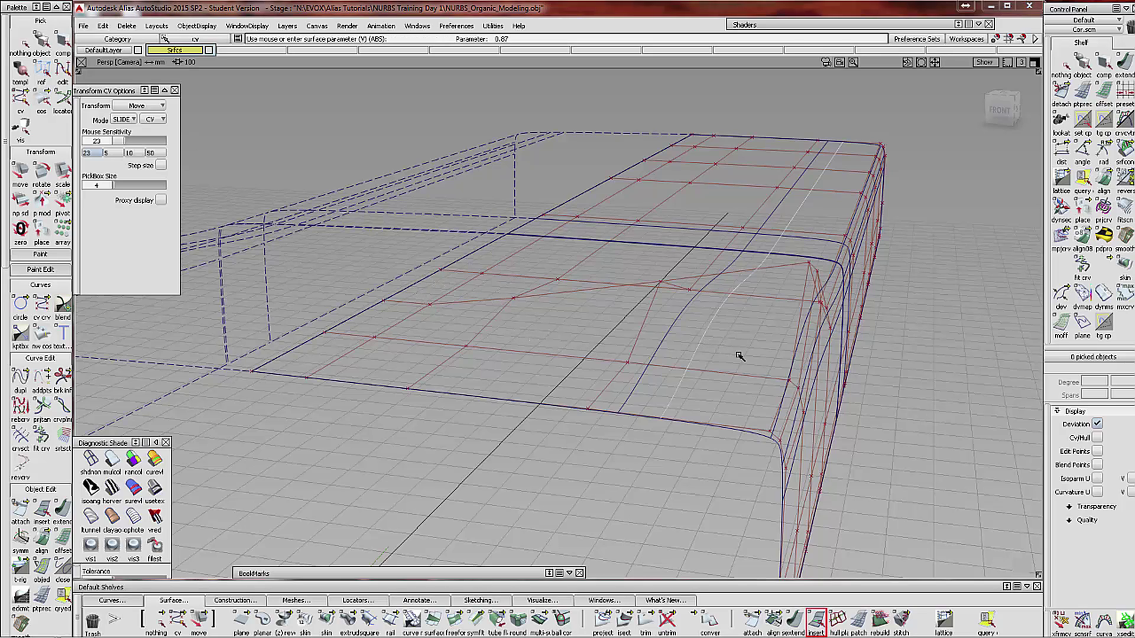
click(771, 366)
drag(772, 365, 775, 370)
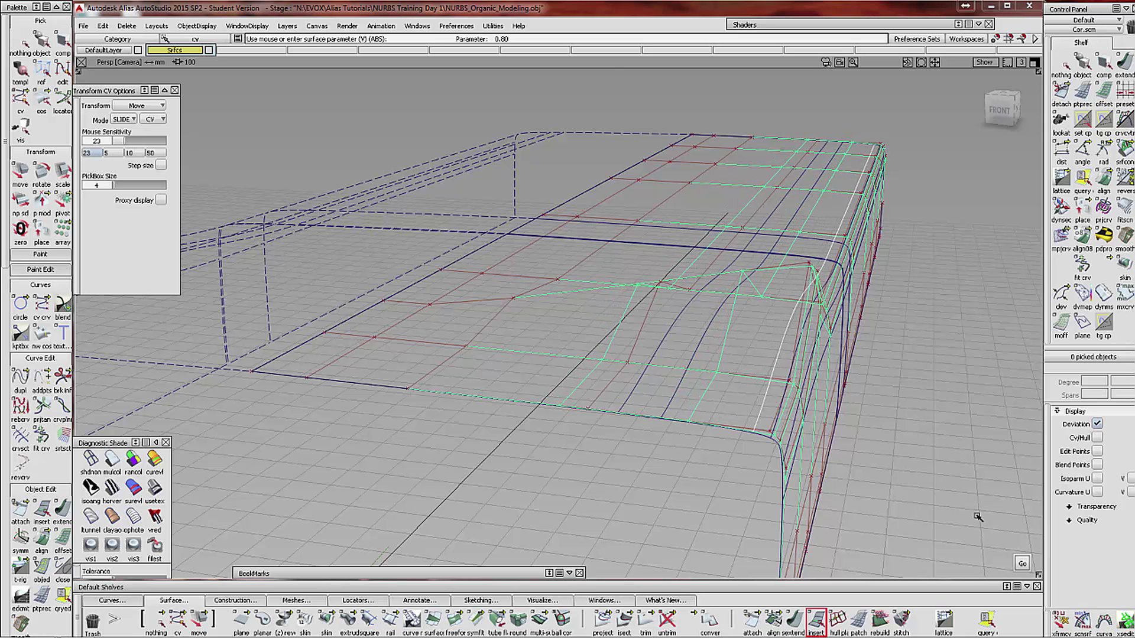
click(1023, 563)
alt+shift+middle_drag(696, 331, 580, 345)
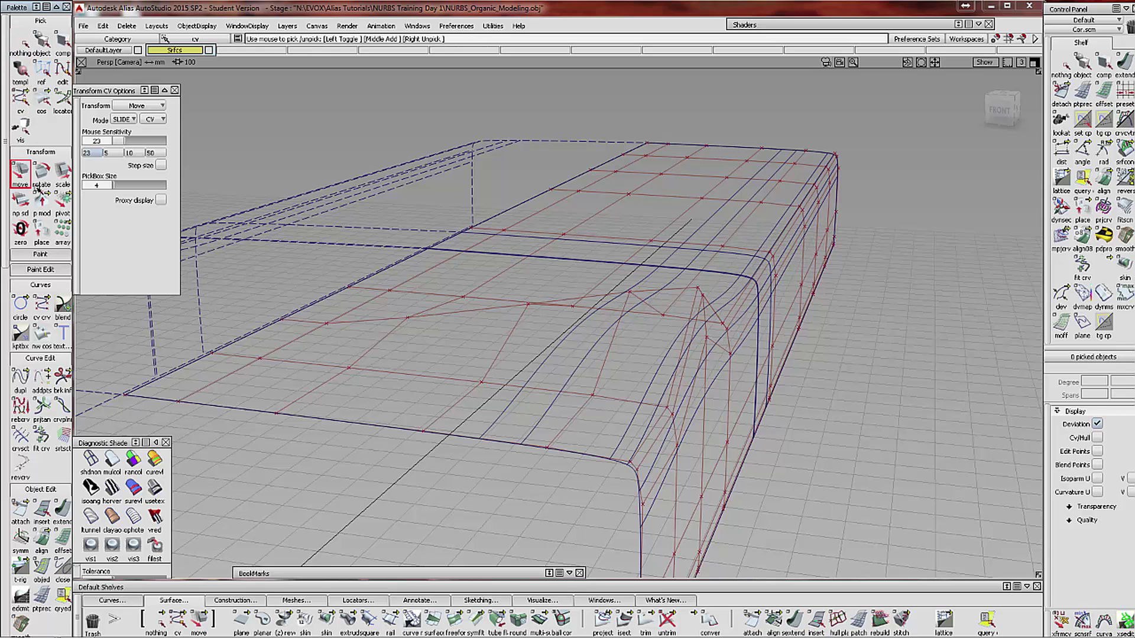
Lower the raised hull's two inner top CVs in Z to flatten the area by the centreline, and move them outward in Y
click(20, 172)
click(410, 320)
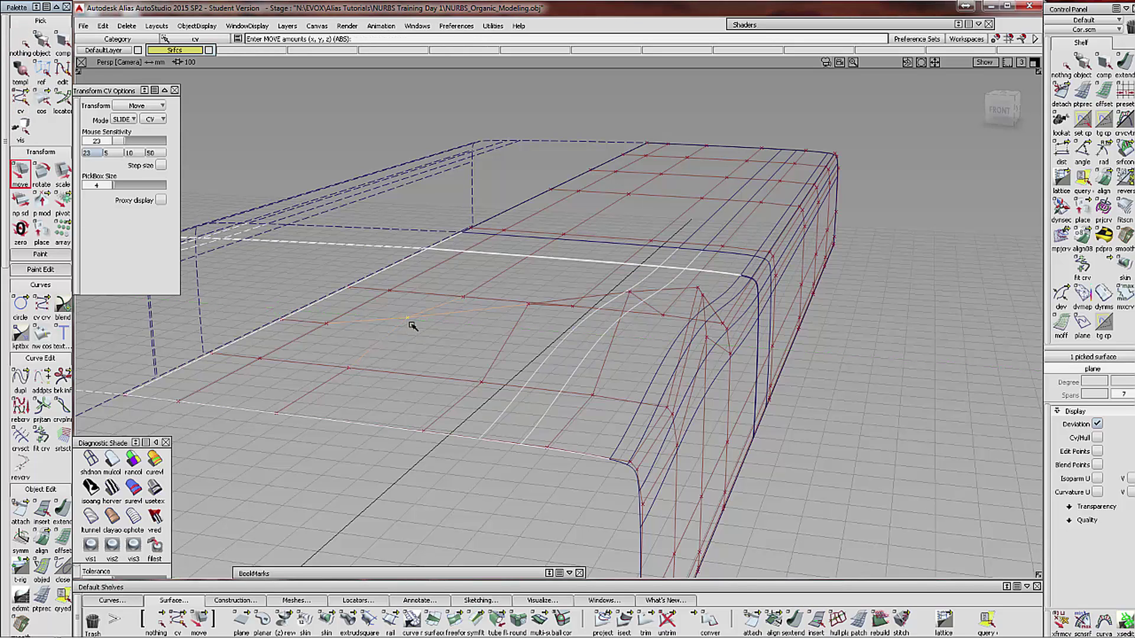
right_drag(426, 337, 427, 348)
click(997, 38)
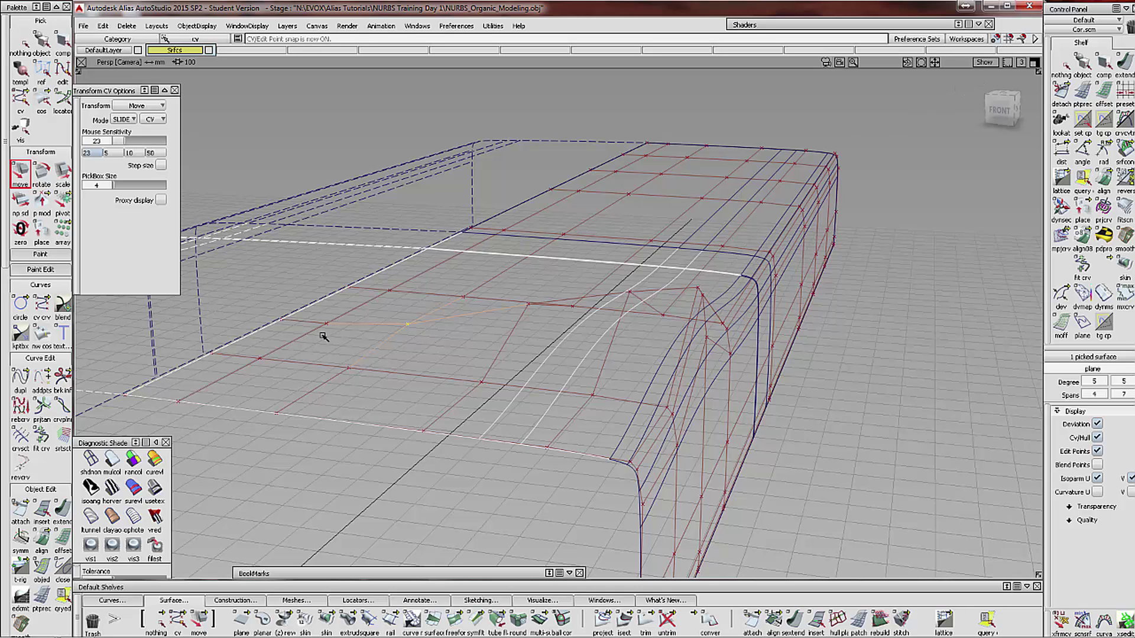
click(325, 331)
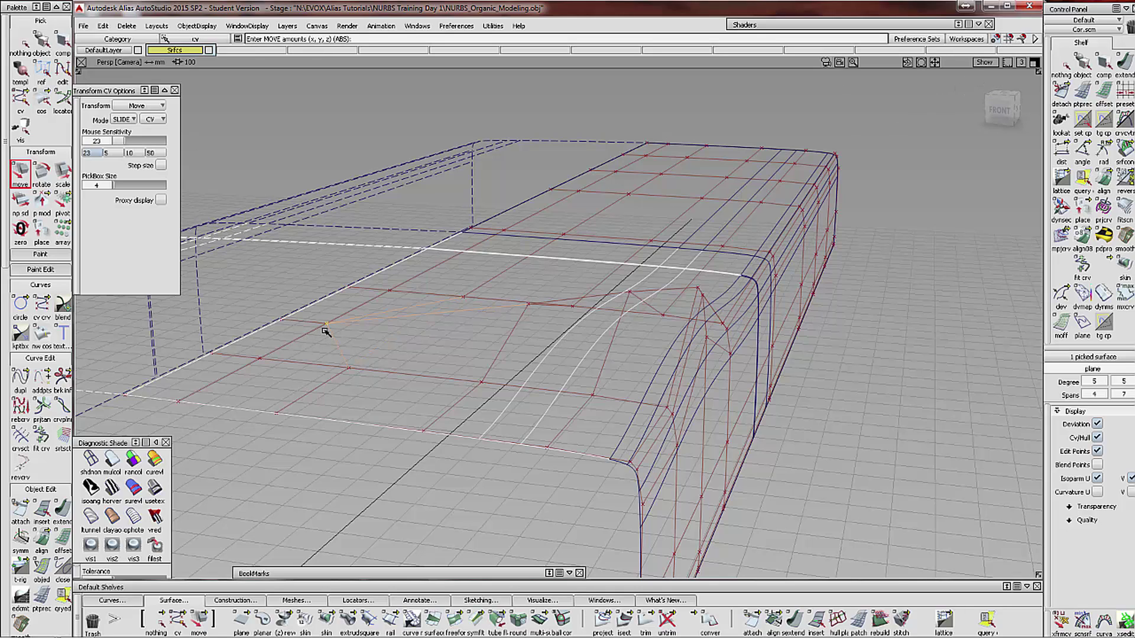
key(ctrl+z)
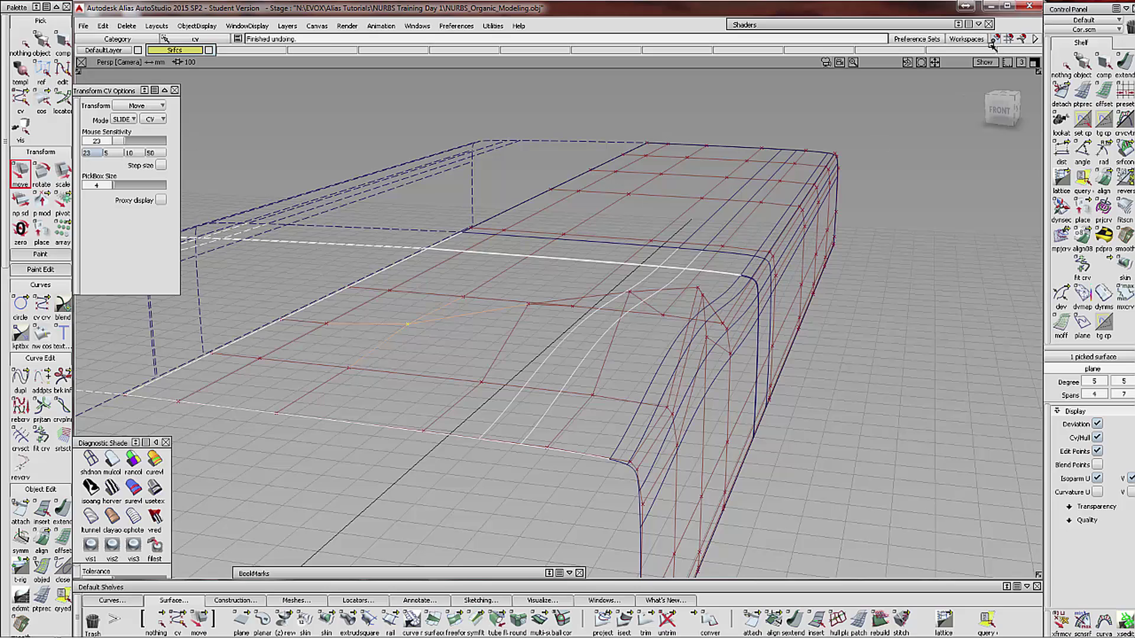
right_drag(430, 354, 431, 358)
middle_drag(449, 346, 477, 356)
right_drag(527, 308, 523, 359)
middle_drag(524, 359, 553, 372)
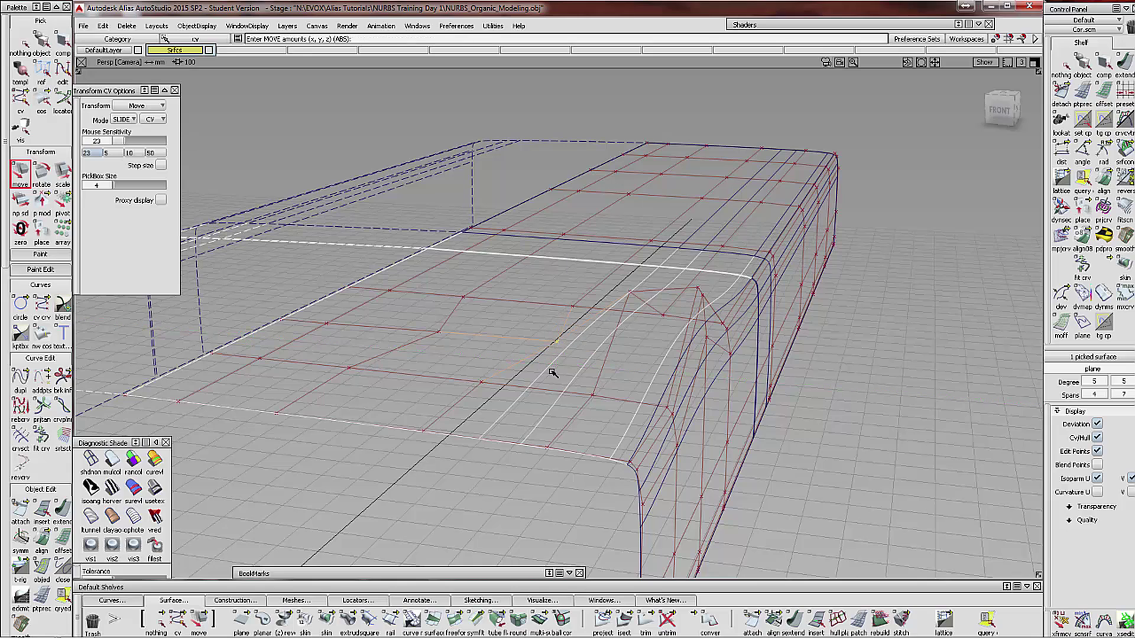
Move the matching inner CVs on the hulls before and behind outward in Y to line up with the flattened ones
click(464, 298)
middle_drag(469, 304, 597, 314)
click(350, 368)
middle_drag(349, 370, 393, 388)
click(480, 385)
middle_drag(481, 384, 519, 385)
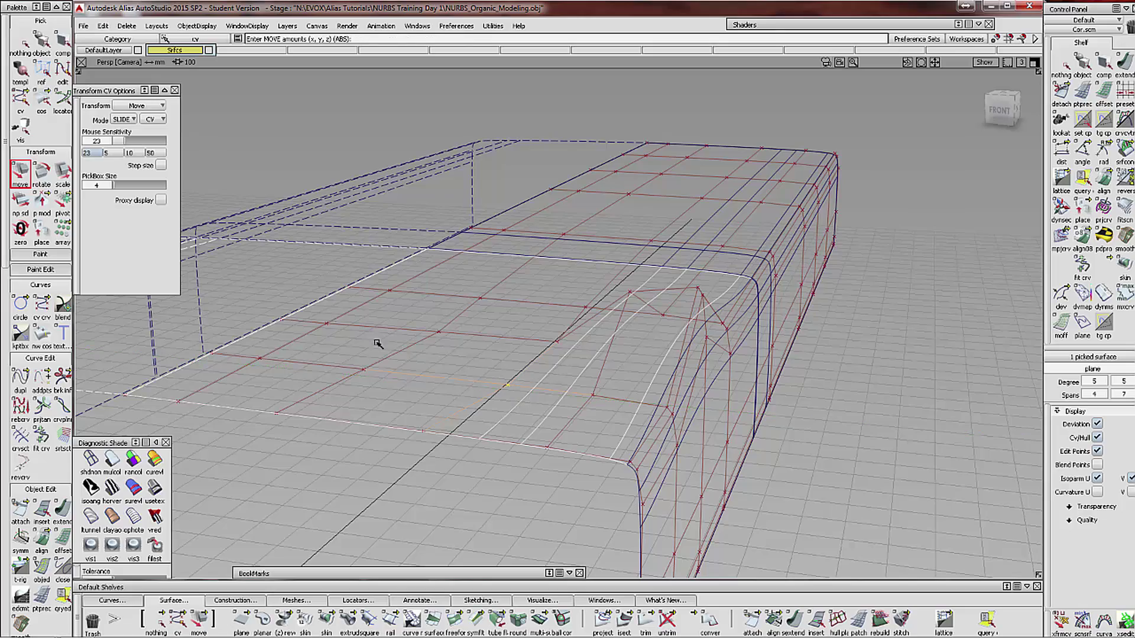
Raise the raised hull's two CVs on the inner side of the shoulder in Z and move both inward in Y
alt+shift+drag(459, 370, 448, 268)
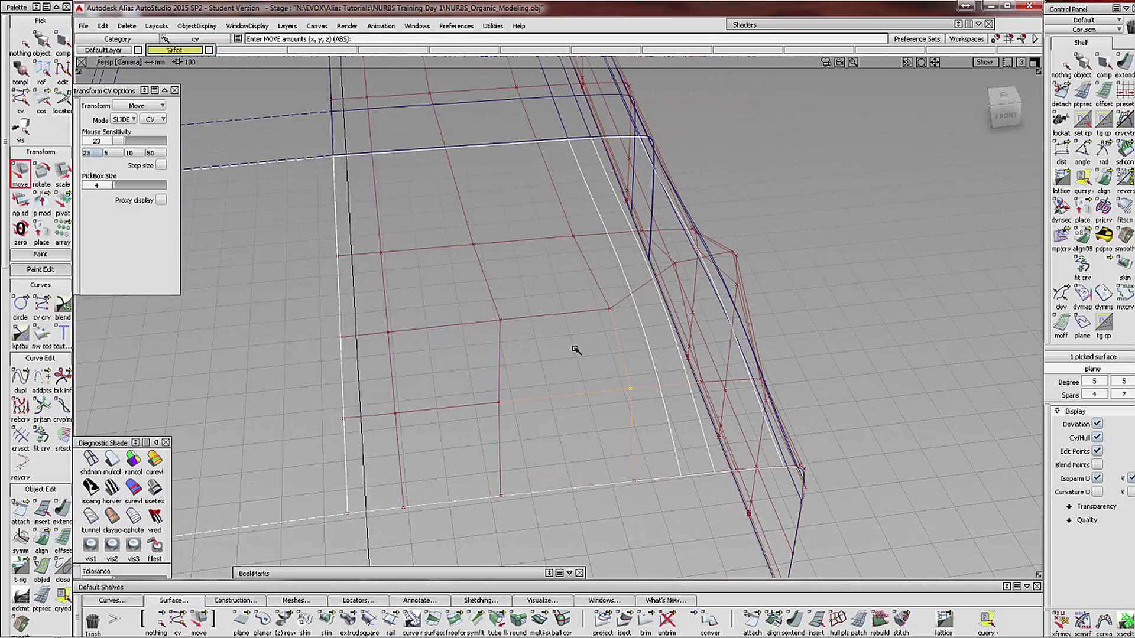
alt+shift+drag(796, 357, 660, 288)
click(659, 286)
right_drag(814, 390, 818, 355)
middle_drag(818, 355, 754, 350)
alt+shift+drag(753, 351, 717, 347)
click(697, 296)
right_drag(800, 423, 805, 405)
middle_drag(805, 405, 770, 402)
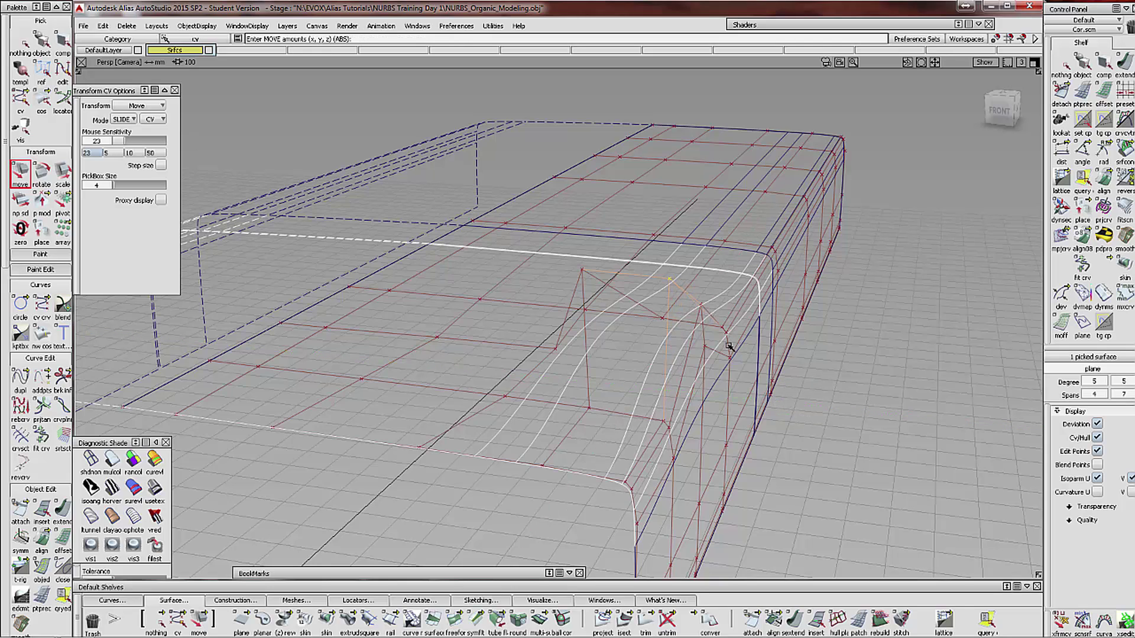
Raise the raised hull's next shoulder CV in Z and move the CVs down its outer side wall outward in Y
right_drag(795, 467, 798, 435)
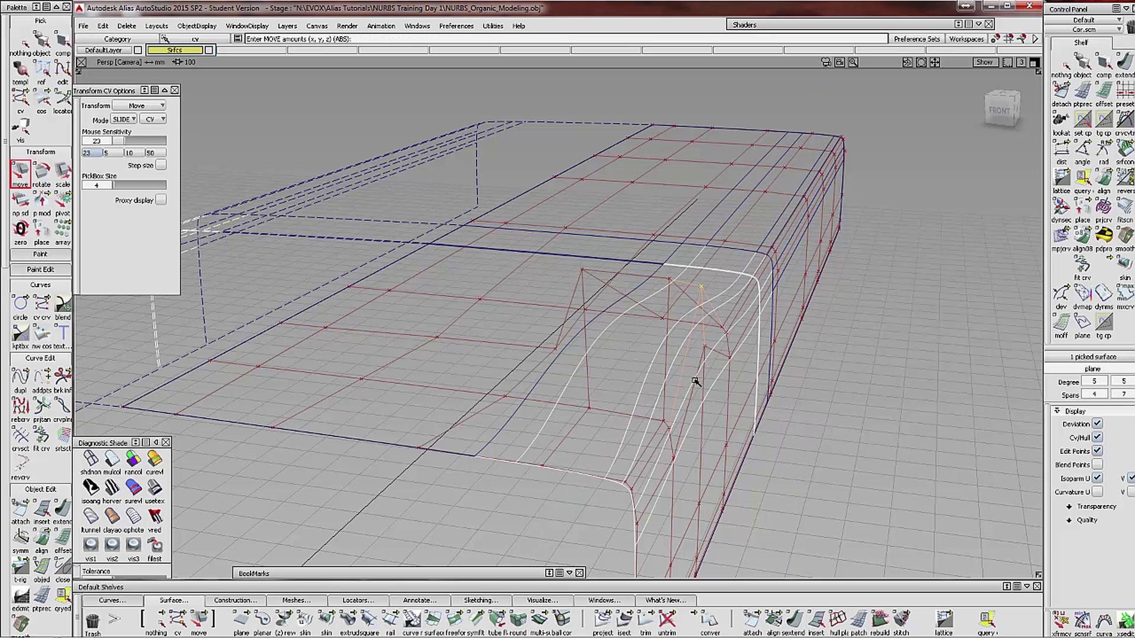
click(705, 347)
middle_drag(770, 426, 792, 438)
middle_drag(696, 507, 780, 508)
middle_drag(613, 448, 689, 486)
alt+shift+drag(672, 495, 563, 464)
Pick the two lowest side-wall CVs of the raised hull and move them together outward in Y
click(20, 44)
click(21, 98)
click(570, 476)
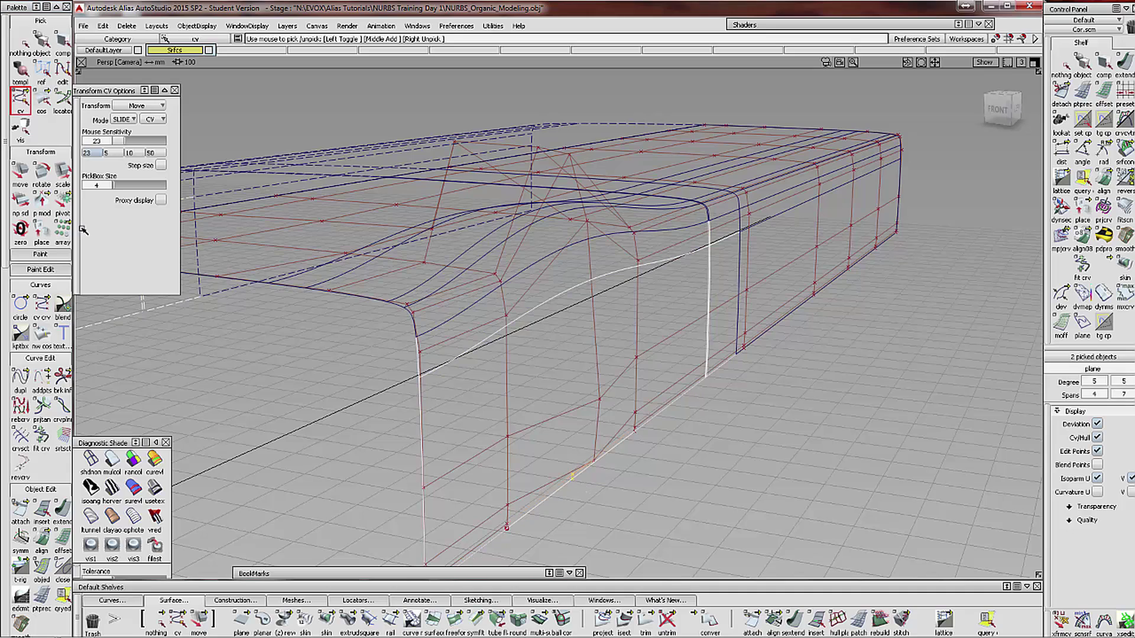
click(20, 172)
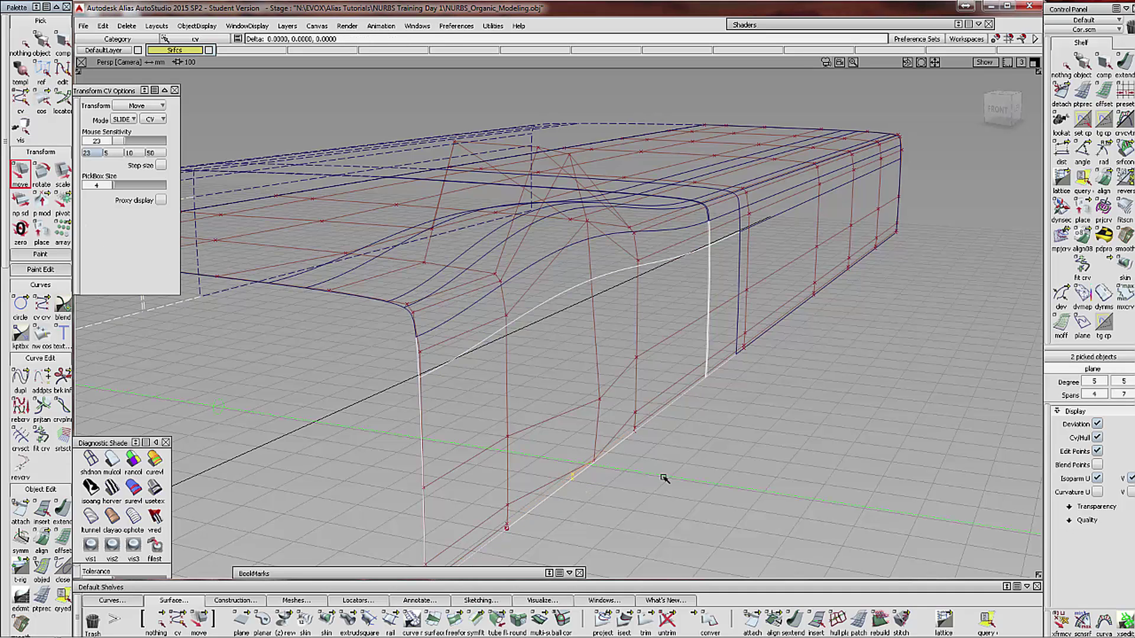
middle_drag(666, 476, 684, 487)
alt+shift+drag(671, 484, 674, 486)
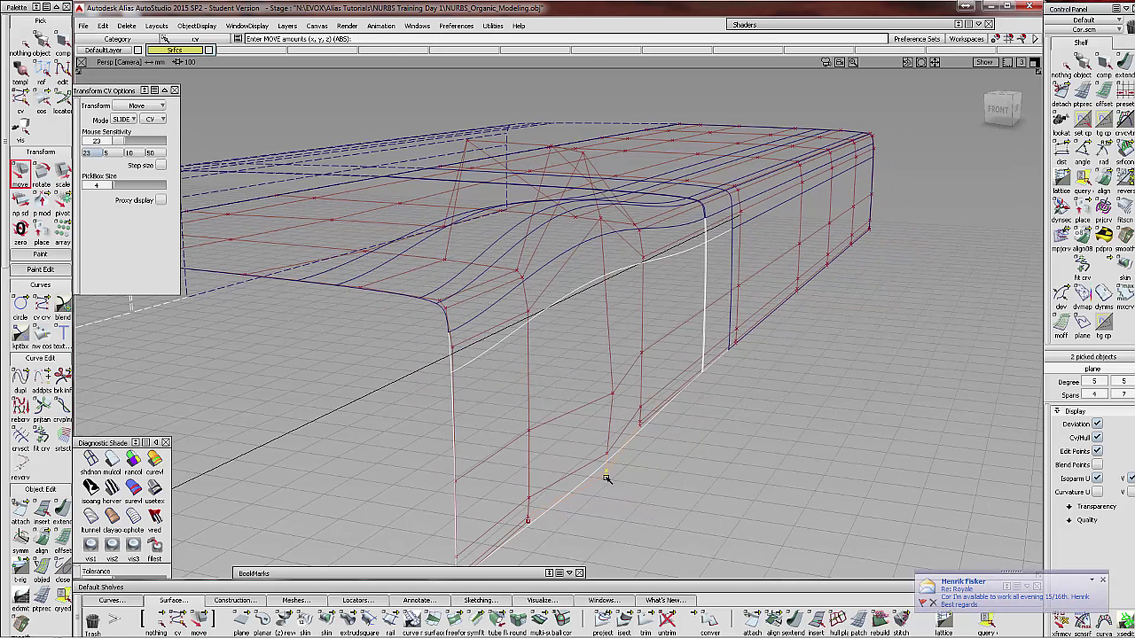
Adjust the raised hull's bottom-edge CV in Y, then move its outer shoulder CV outward in Y
click(606, 477)
middle_drag(652, 484, 630, 464)
click(607, 471)
click(600, 221)
middle_drag(610, 243, 624, 252)
Examine the reshaped shoulder with user texture diagnostic shading from several angles, then clear the selection
alt+shift+drag(767, 413, 282, 453)
click(160, 490)
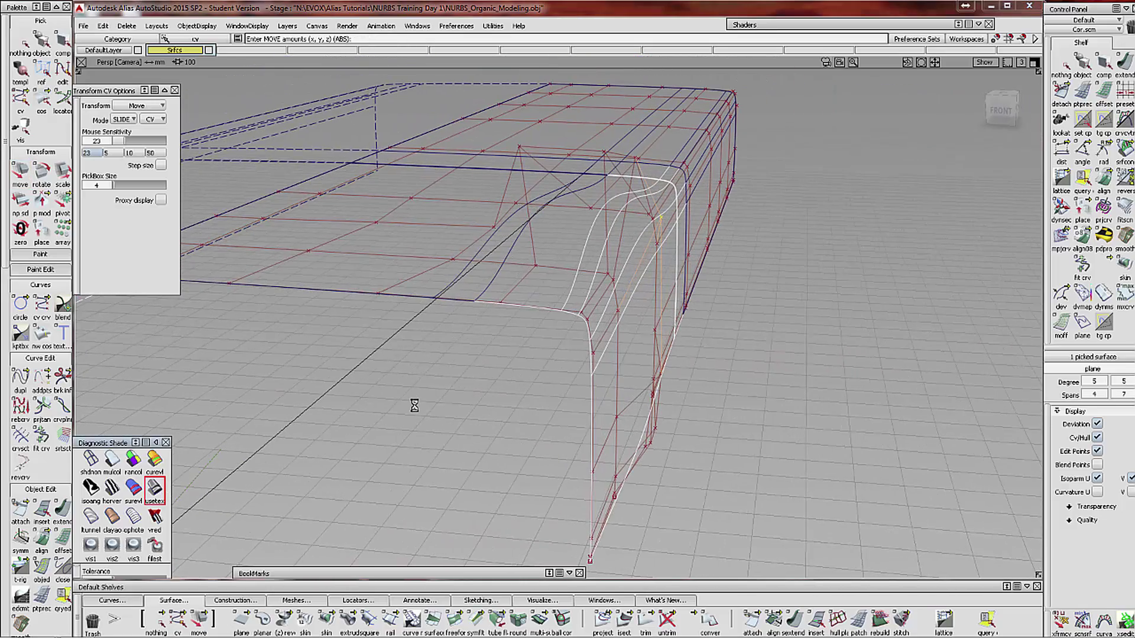
mouse_move(413, 405)
alt+shift+mouse_down()
mouse_move(631, 413)
mouse_move(317, 423)
mouse_move(534, 474)
mouse_move(565, 535)
mouse_move(458, 451)
mouse_move(407, 467)
mouse_move(418, 415)
mouse_move(496, 426)
mouse_move(507, 451)
mouse_move(495, 422)
mouse_move(568, 446)
mouse_move(623, 424)
mouse_move(615, 467)
mouse_move(628, 489)
mouse_move(530, 441)
mouse_move(520, 489)
mouse_move(508, 433)
mouse_move(504, 446)
mouse_move(524, 456)
mouse_move(435, 398)
mouse_move(473, 396)
mouse_move(476, 412)
mouse_move(411, 367)
mouse_move(398, 331)
mouse_move(665, 338)
alt+shift+mouse_up()
click(22, 45)
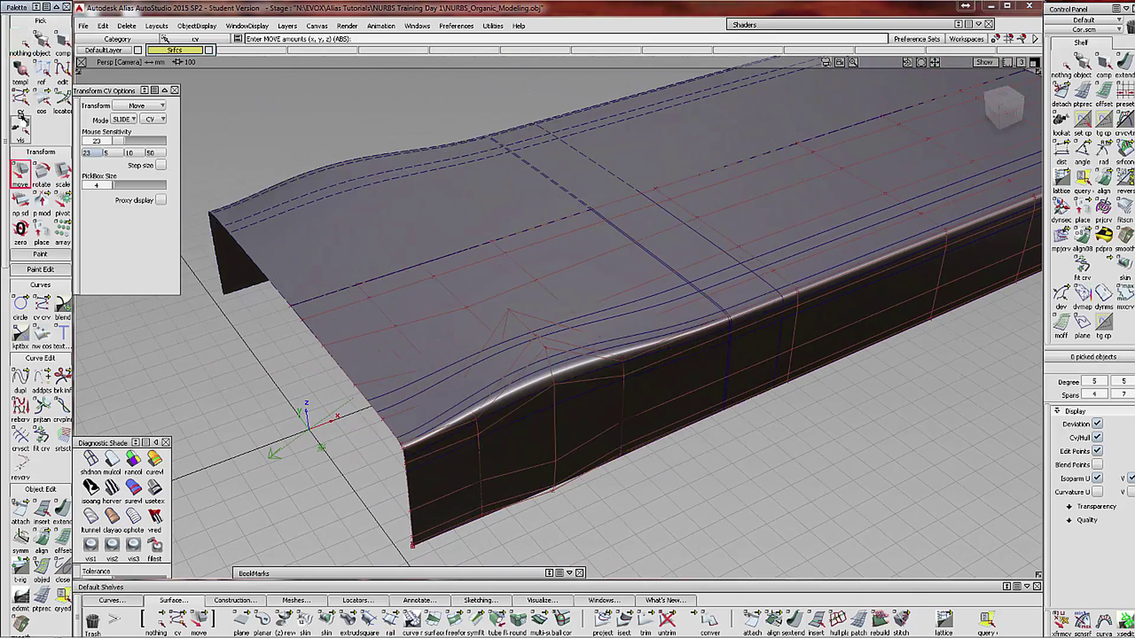
Pick the front-edge hull, scale it non-proportionally inward by about 10% in Y, and apply the vis1 diagnostic shading
click(21, 100)
drag(21, 101, 58, 103)
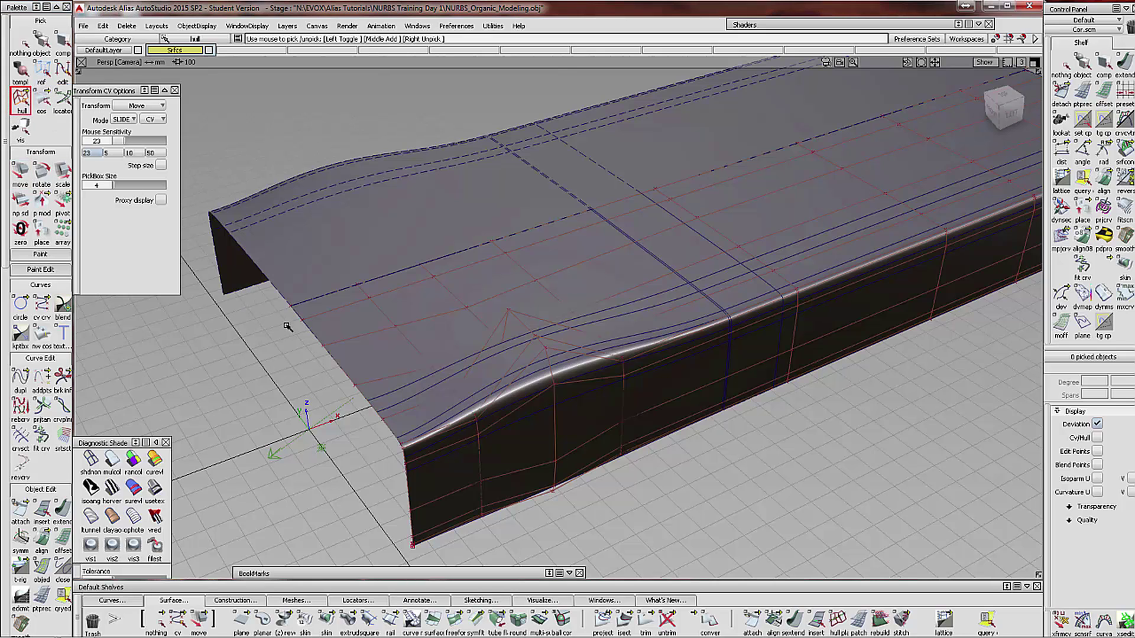
click(332, 364)
alt+shift+drag(370, 412, 324, 375)
click(20, 201)
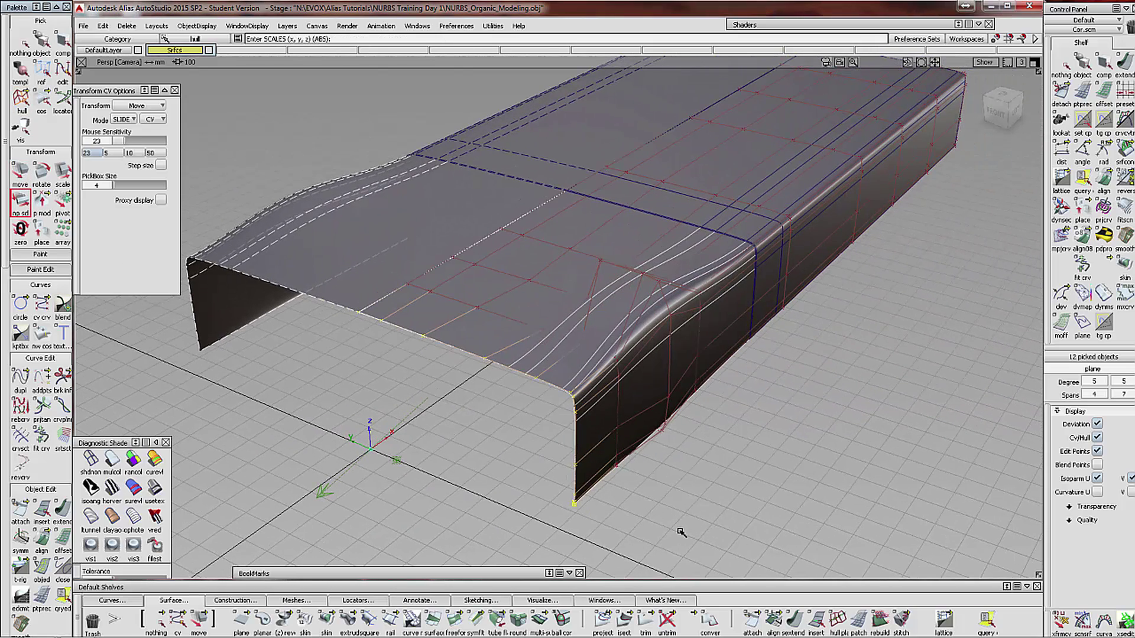
middle_drag(673, 532, 665, 530)
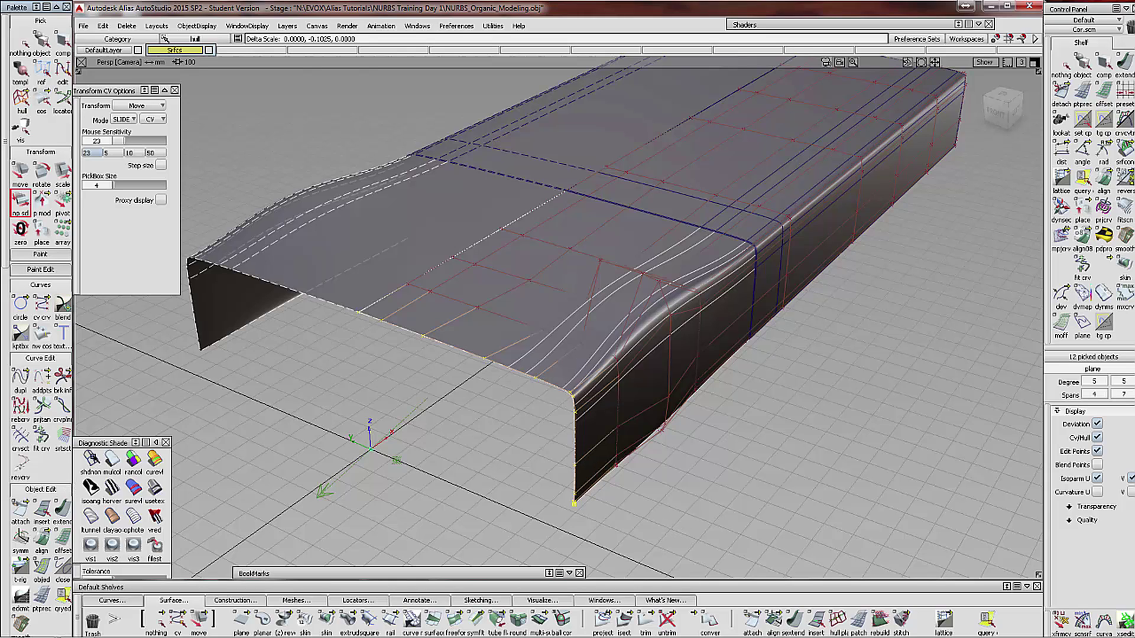
middle_drag(664, 530, 615, 529)
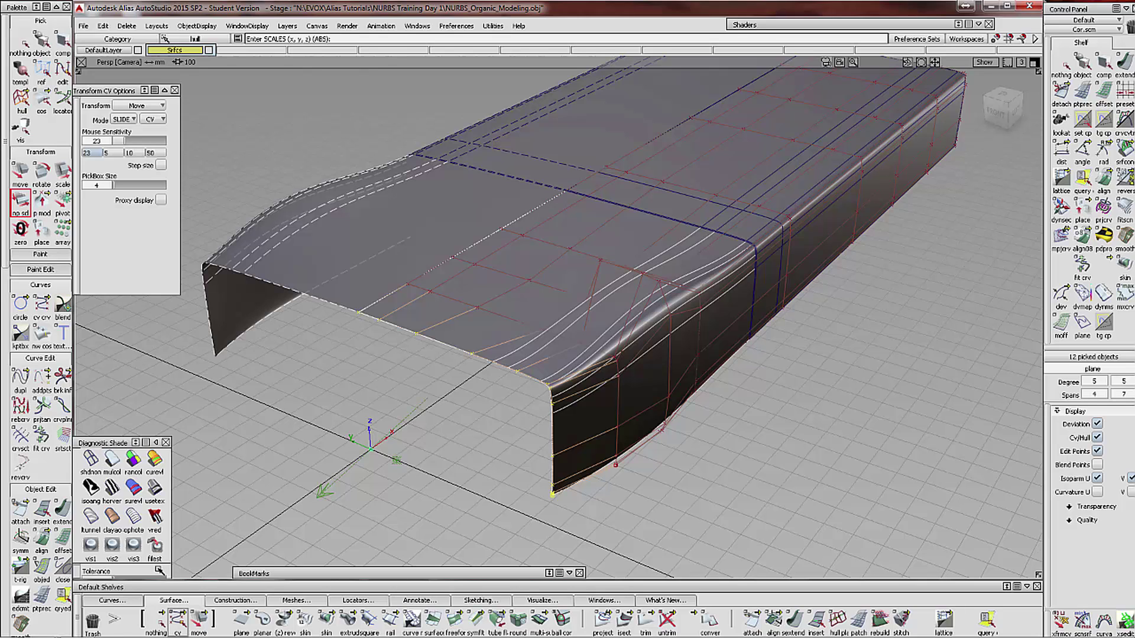
click(92, 546)
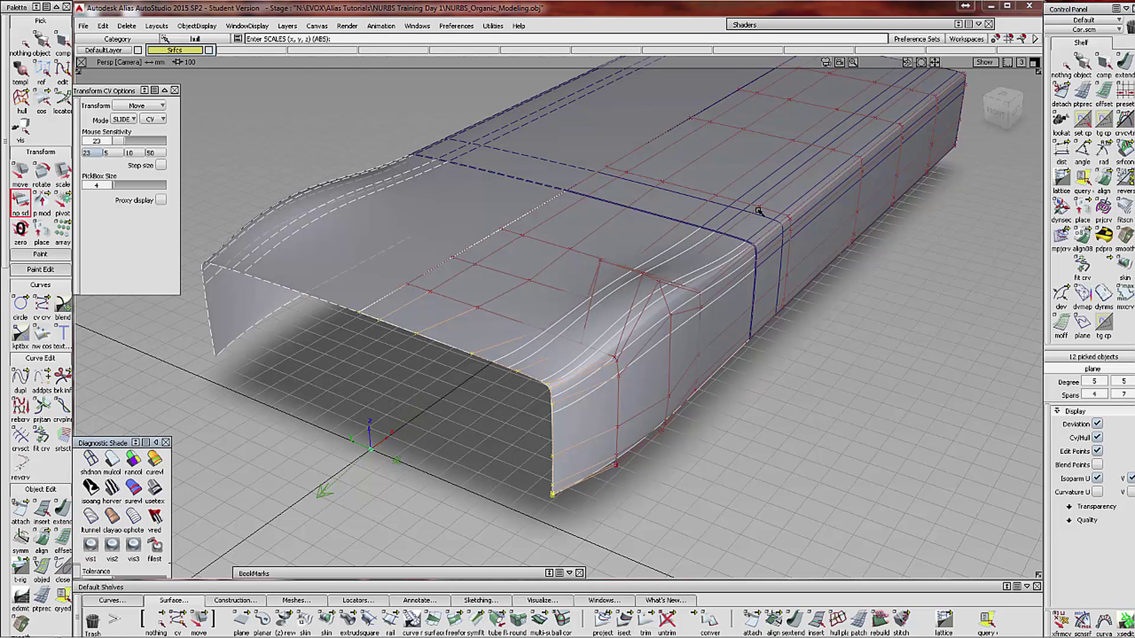
Set the front-edge hull's pivot at the height of its bottom corner CV in the Left view, using CV snapping
click(1034, 62)
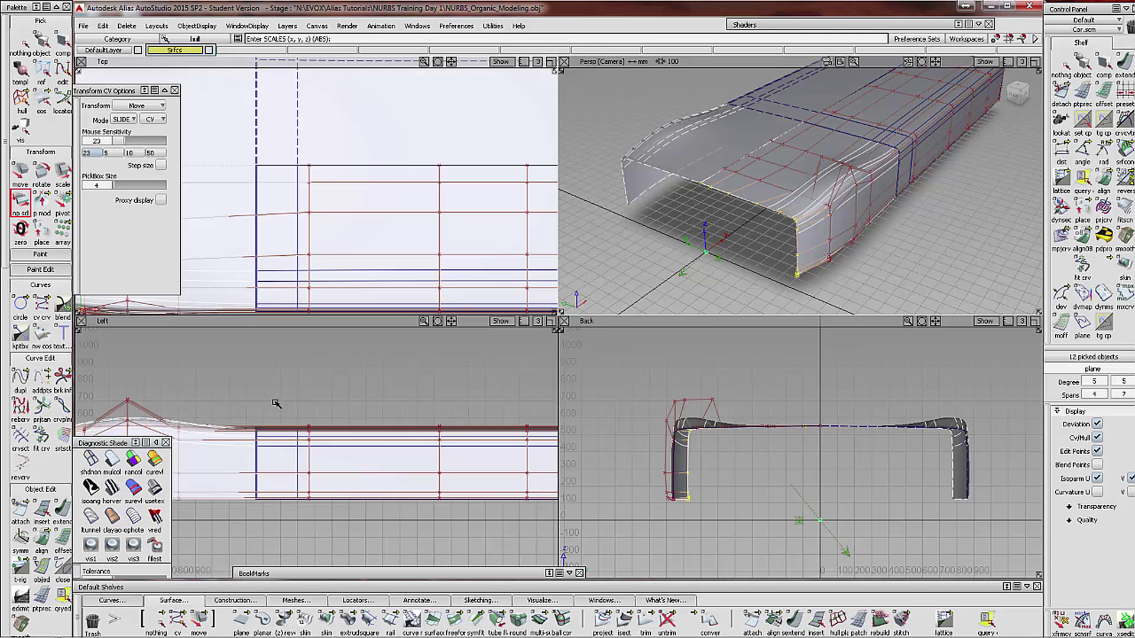
click(552, 321)
alt+shift+middle_drag(357, 385, 530, 385)
alt+shift+right_drag(529, 385, 329, 387)
alt+shift+middle_drag(329, 386, 807, 208)
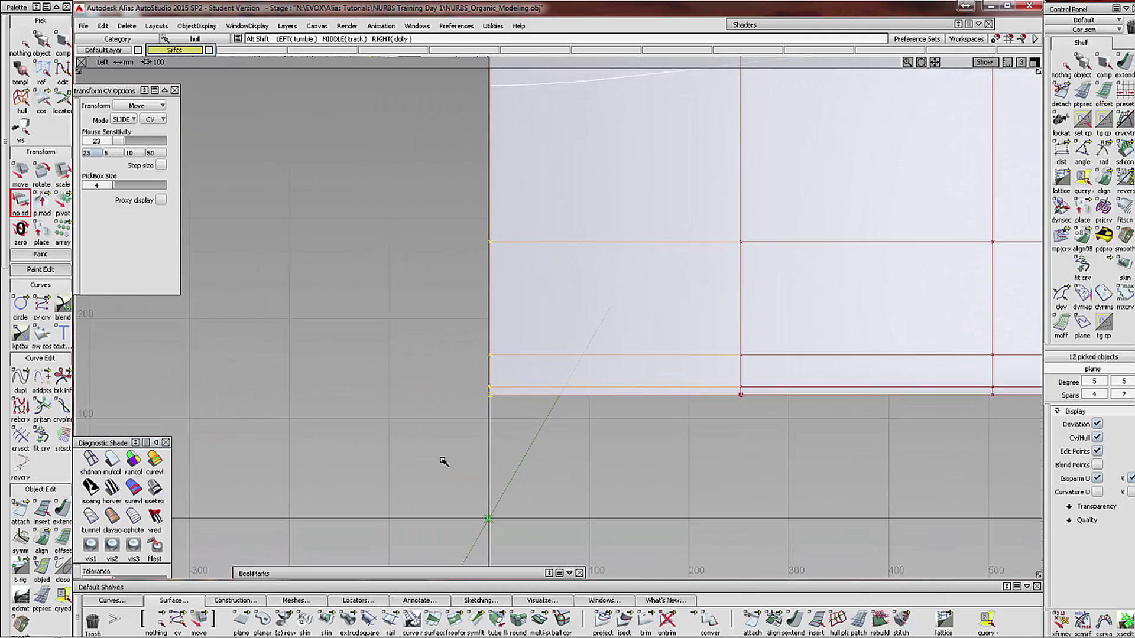
alt+shift+right_drag(438, 468, 446, 436)
click(65, 177)
click(65, 201)
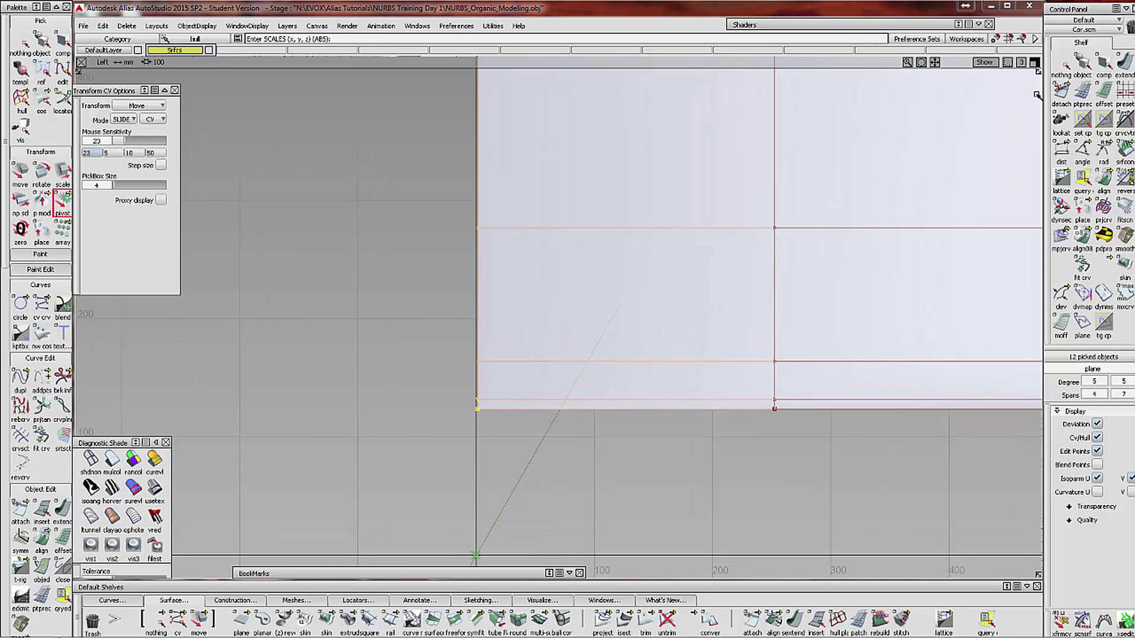
click(996, 38)
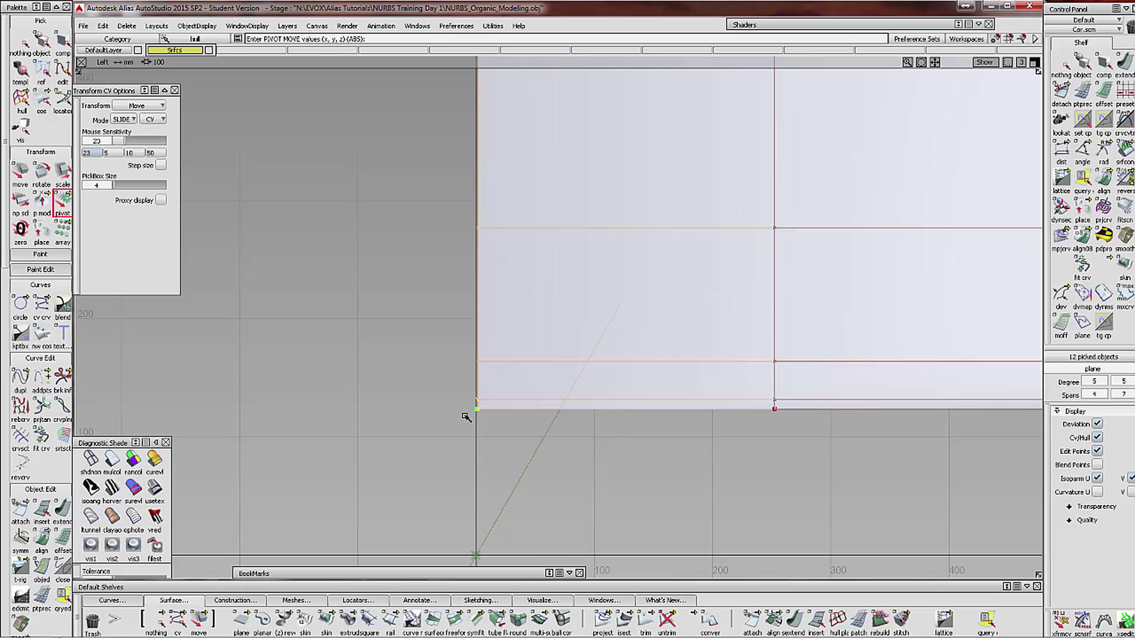
click(1034, 62)
click(1035, 62)
Scale the front-edge hull non-proportionally from its bottom pivot, lowering it in Z and narrowing it by about 20% in Y
alt+shift+drag(499, 410, 423, 388)
click(20, 196)
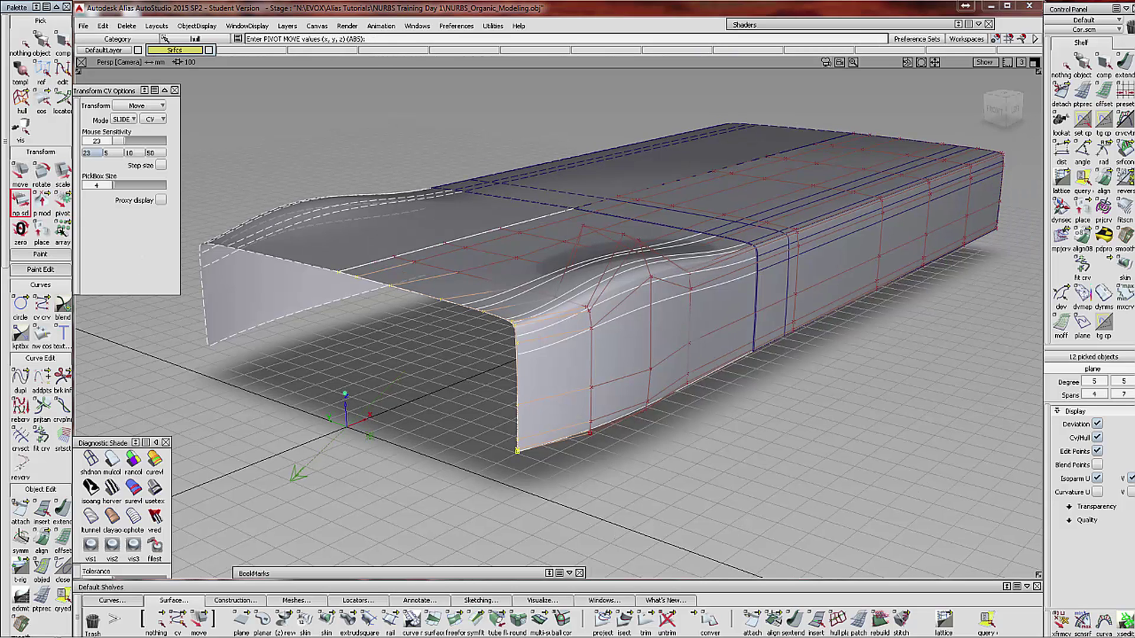
right_drag(739, 462, 732, 550)
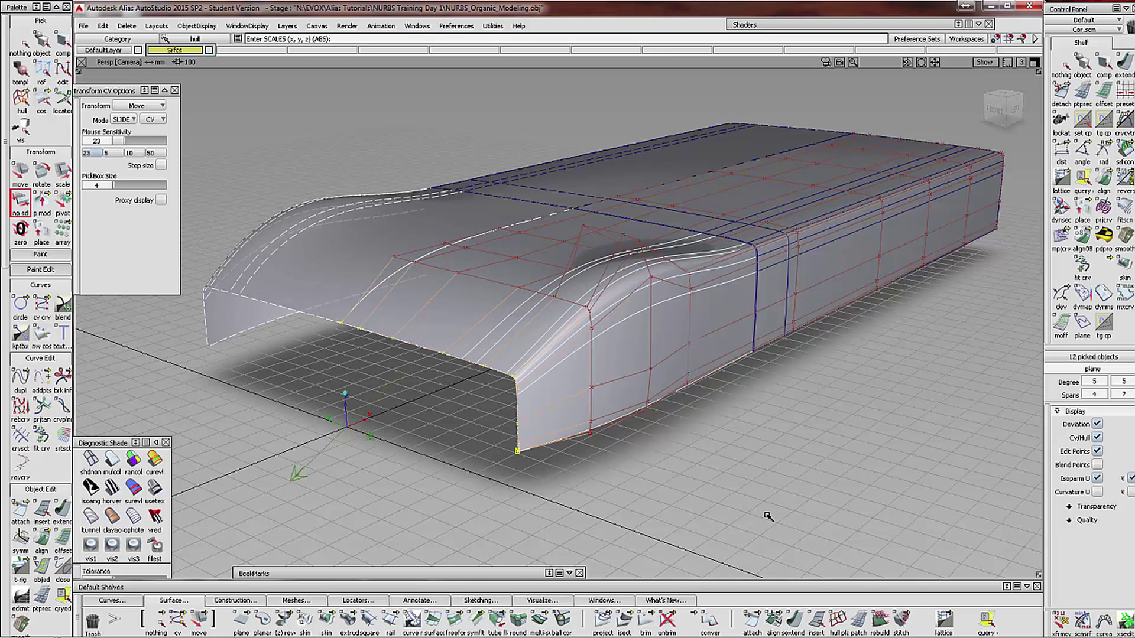
middle_drag(765, 516, 650, 498)
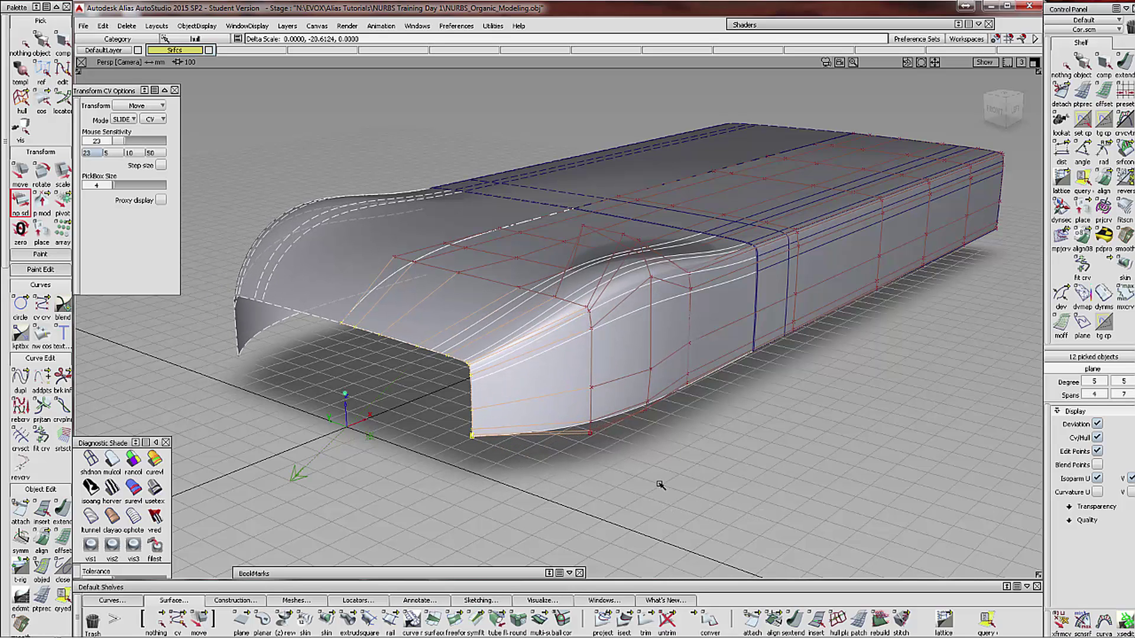
right_drag(658, 486, 685, 471)
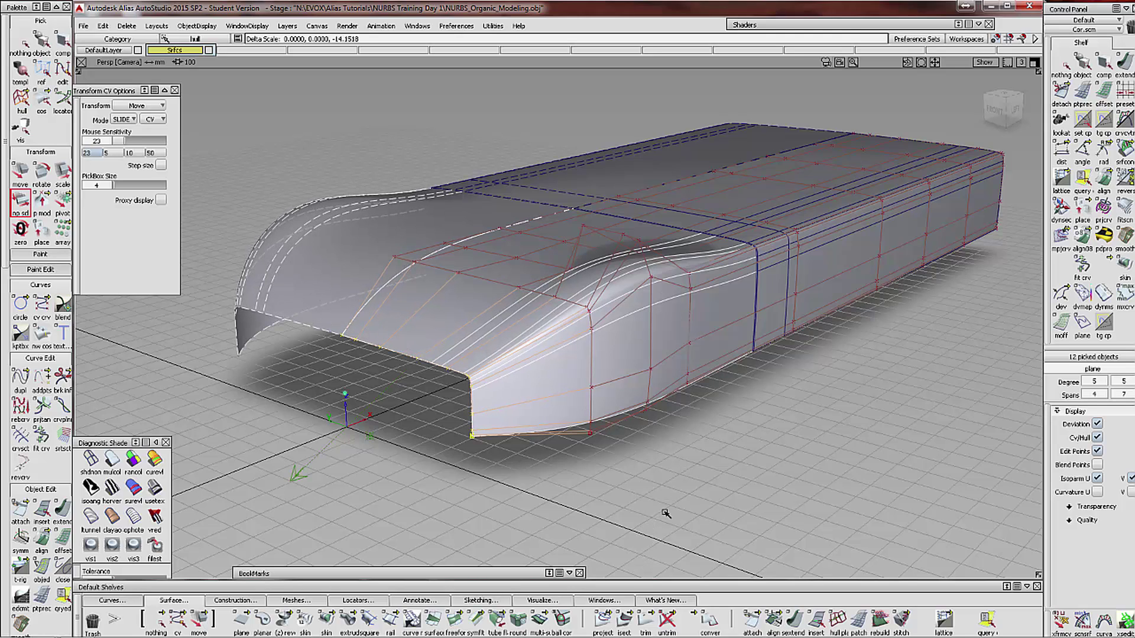
right_drag(665, 514, 638, 507)
alt+shift+drag(638, 507, 739, 467)
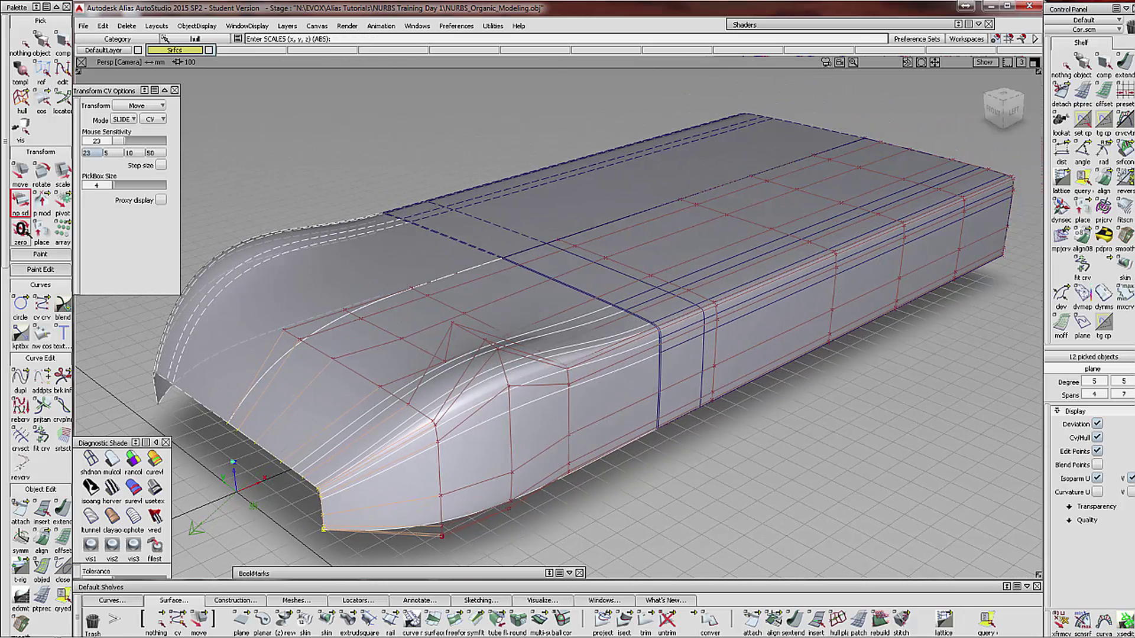
Examine the tapered front and shoulder with horizontal/vertical stripe shading from several angles, and restore the plain shaded display
click(112, 491)
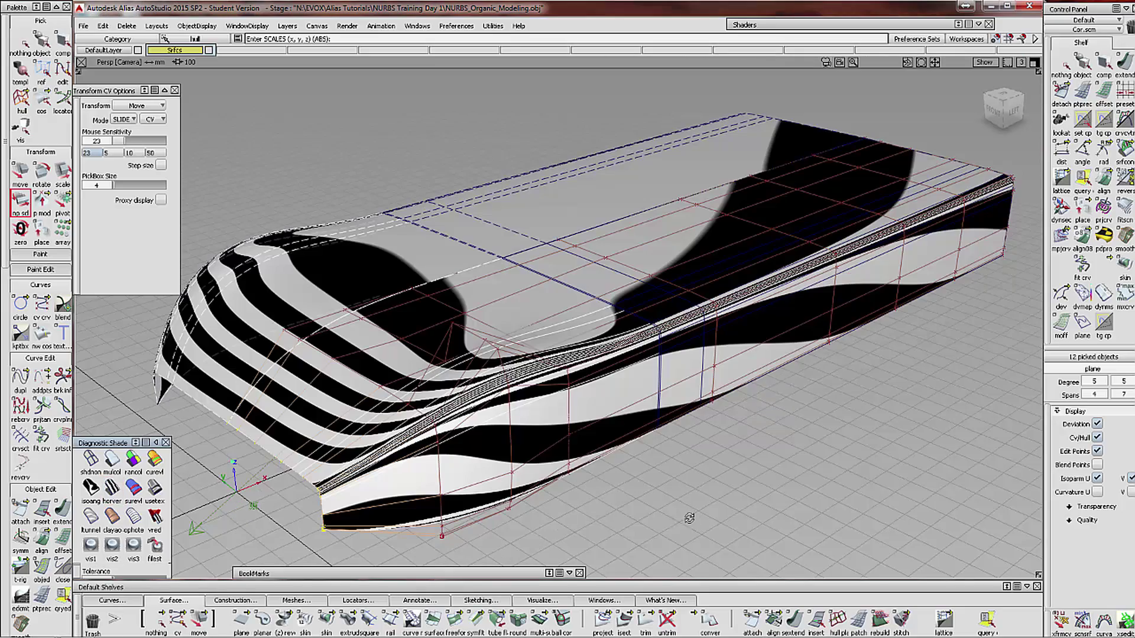
mouse_move(692, 520)
alt+shift+mouse_down()
mouse_move(943, 510)
mouse_move(798, 469)
mouse_move(734, 420)
alt+shift+mouse_up()
alt+shift+drag(780, 451, 780, 520)
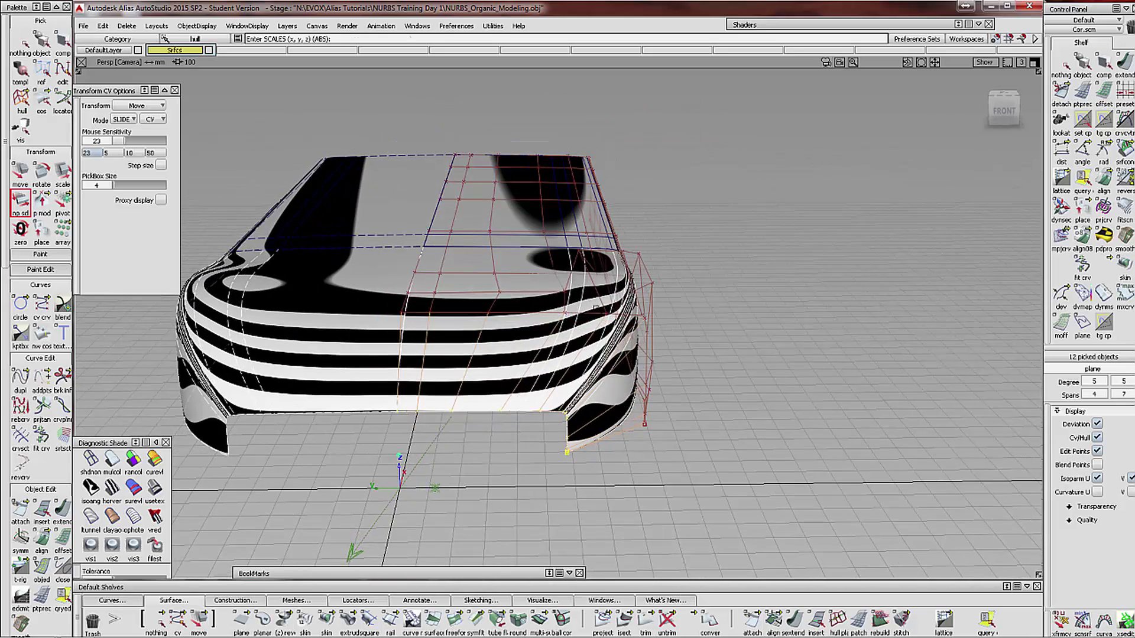
key(alt+shift)
alt+shift+drag(705, 348, 533, 287)
mouse_move(719, 337)
alt+shift+mouse_down()
mouse_move(586, 340)
mouse_move(740, 356)
mouse_move(788, 393)
mouse_move(750, 385)
mouse_move(713, 421)
alt+shift+mouse_up()
click(90, 460)
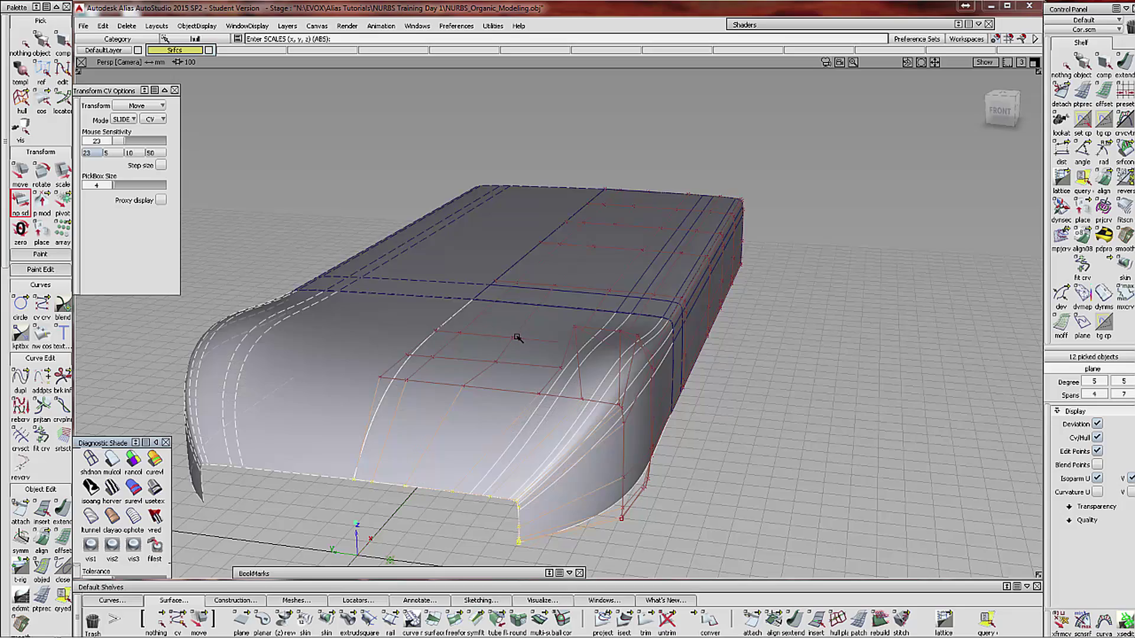
Turn off CV snapping, undo the snapped move, and shift the top-surface CV inside the shoulder about 88 mm in Y
alt+shift+middle_drag(518, 331, 497, 273)
alt+shift+drag(497, 273, 515, 328)
click(22, 96)
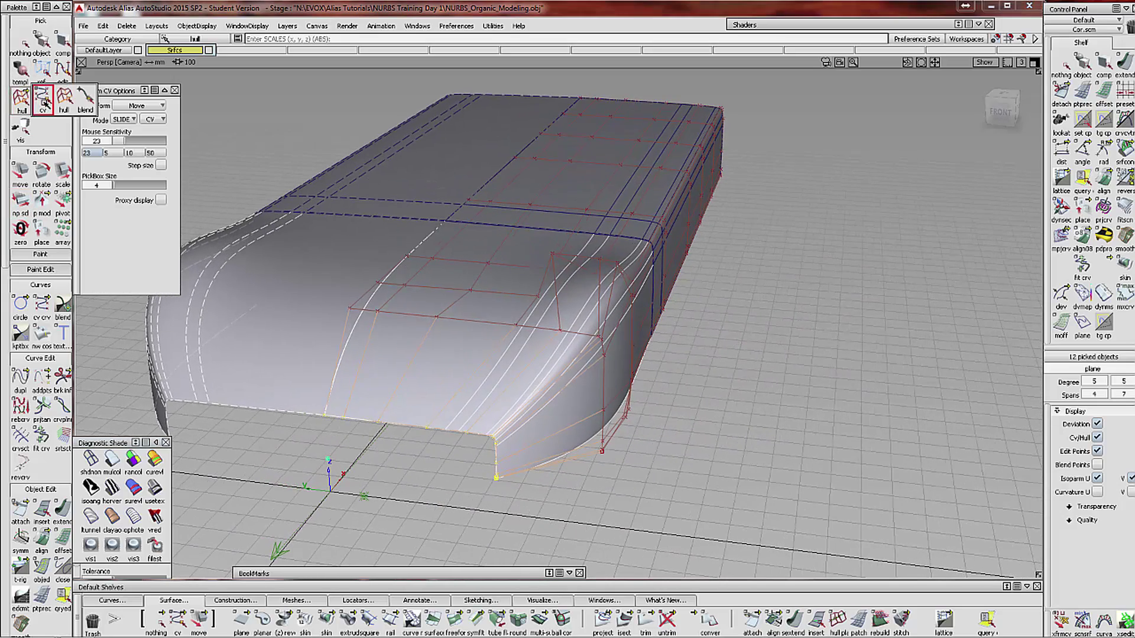
click(43, 104)
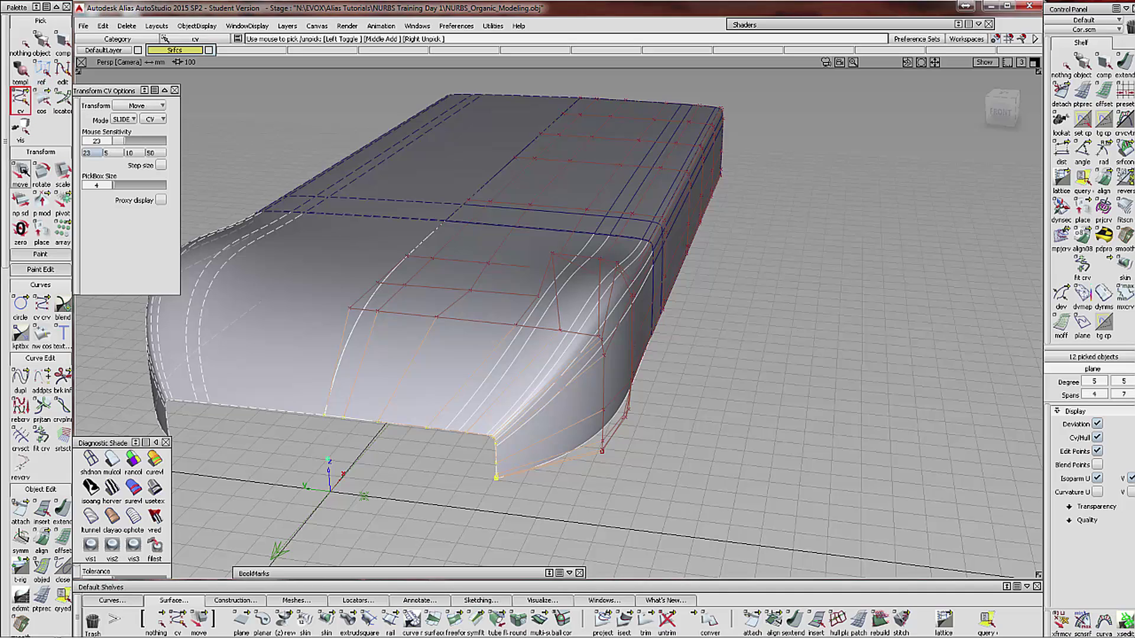
click(538, 298)
click(536, 305)
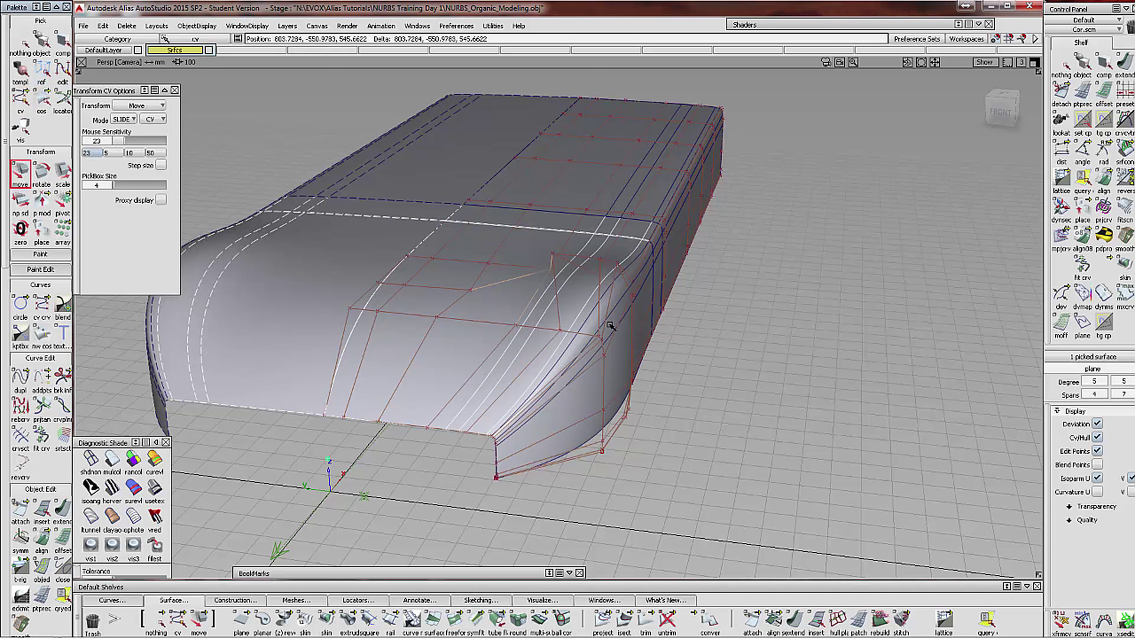
click(998, 38)
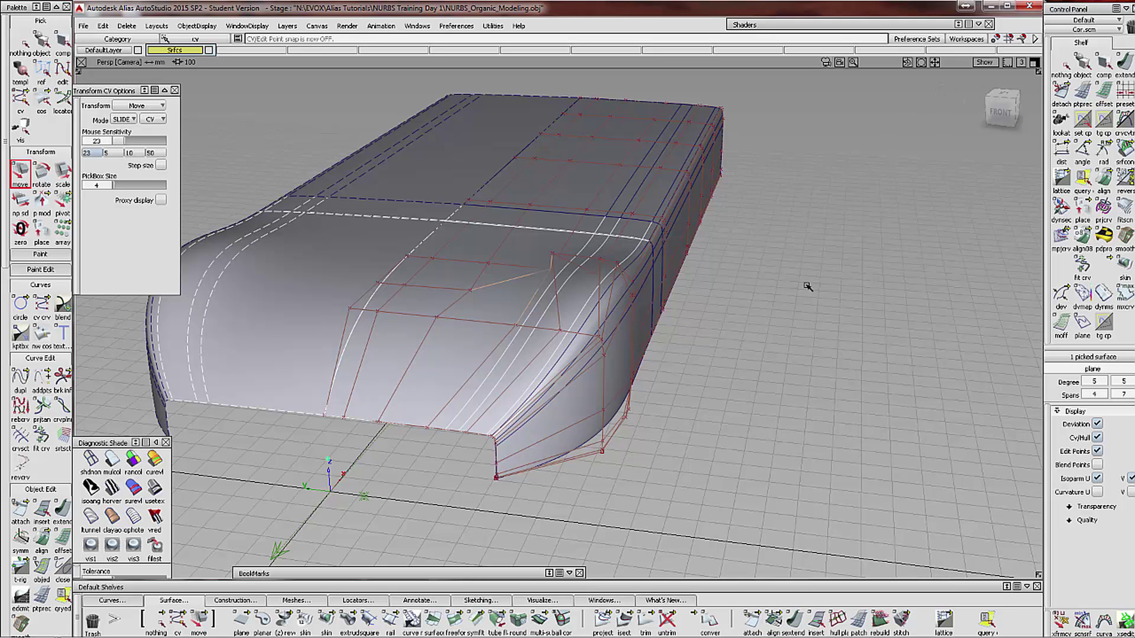
key(ctrl+z)
right_drag(752, 308, 776, 325)
middle_drag(778, 324, 783, 325)
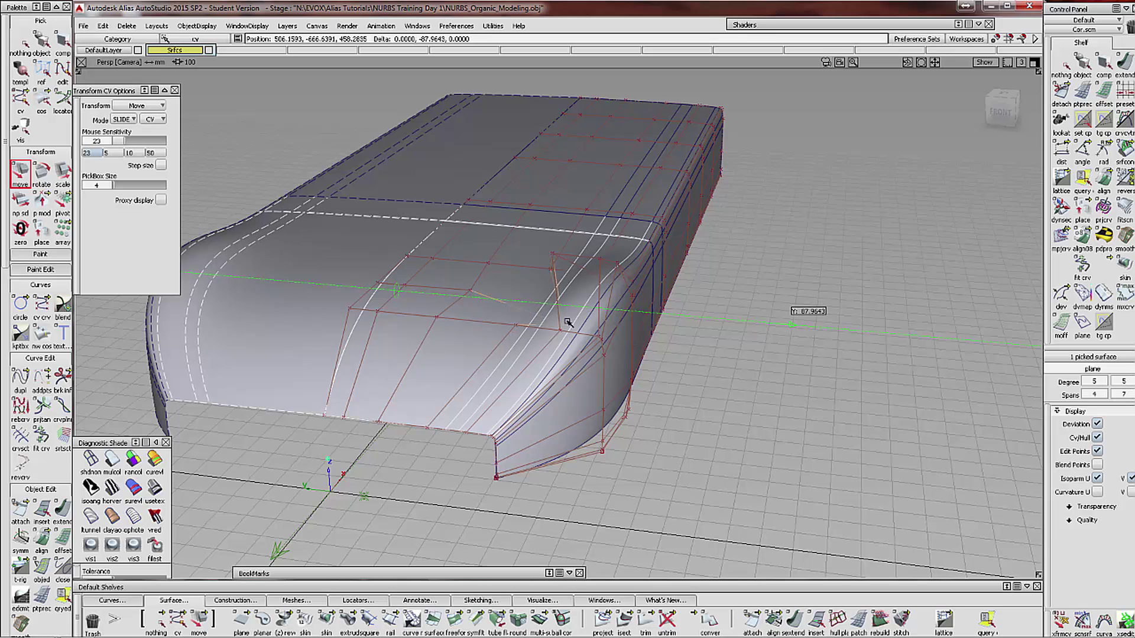
Move the next CV toward the centre line outward in Y, then adjust the raised CV behind the shoulder in Y
click(470, 293)
click(478, 304)
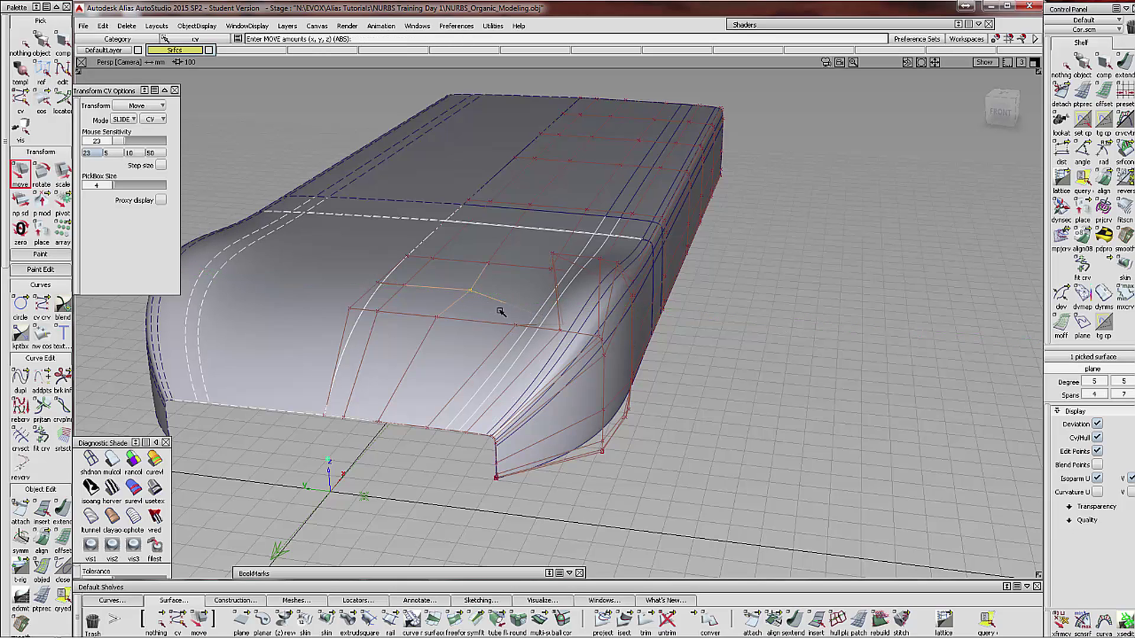
middle_drag(507, 314, 510, 325)
middle_drag(560, 255, 553, 253)
click(560, 270)
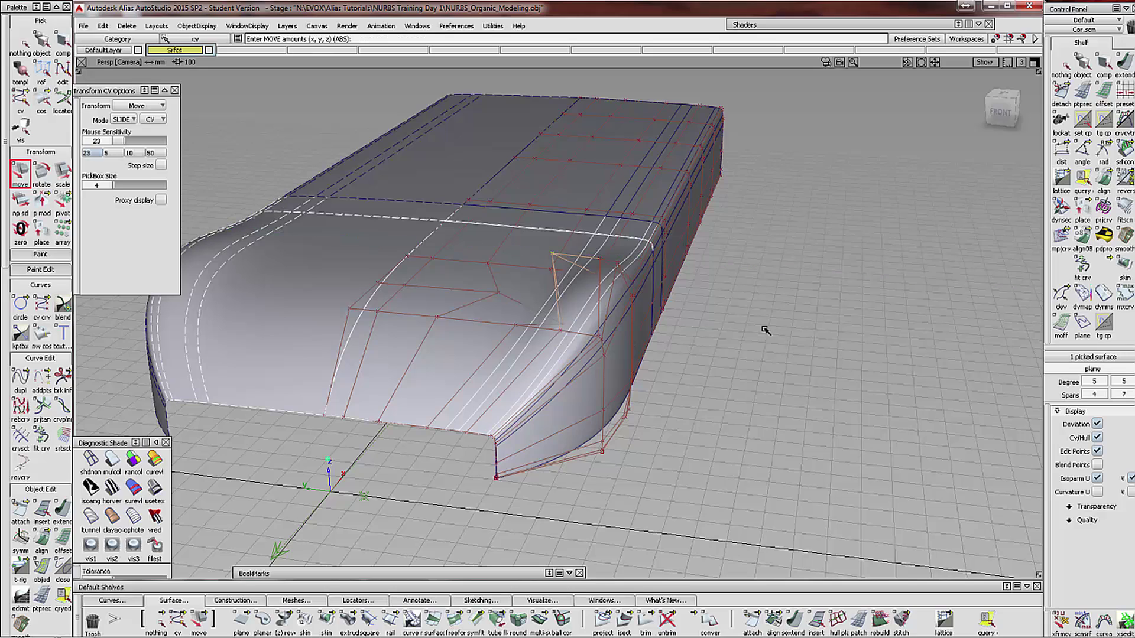
middle_drag(742, 319, 714, 313)
Lower the third CV from the centre line, in the second row behind the front edge, in Z and adjust its Y position
alt+shift+drag(778, 360, 837, 364)
alt+shift+right_drag(773, 377, 786, 333)
alt+shift+drag(785, 333, 773, 280)
click(512, 240)
mouse_move(768, 282)
right_down()
mouse_move(782, 284)
mouse_move(780, 299)
right_up()
middle_drag(779, 307, 776, 310)
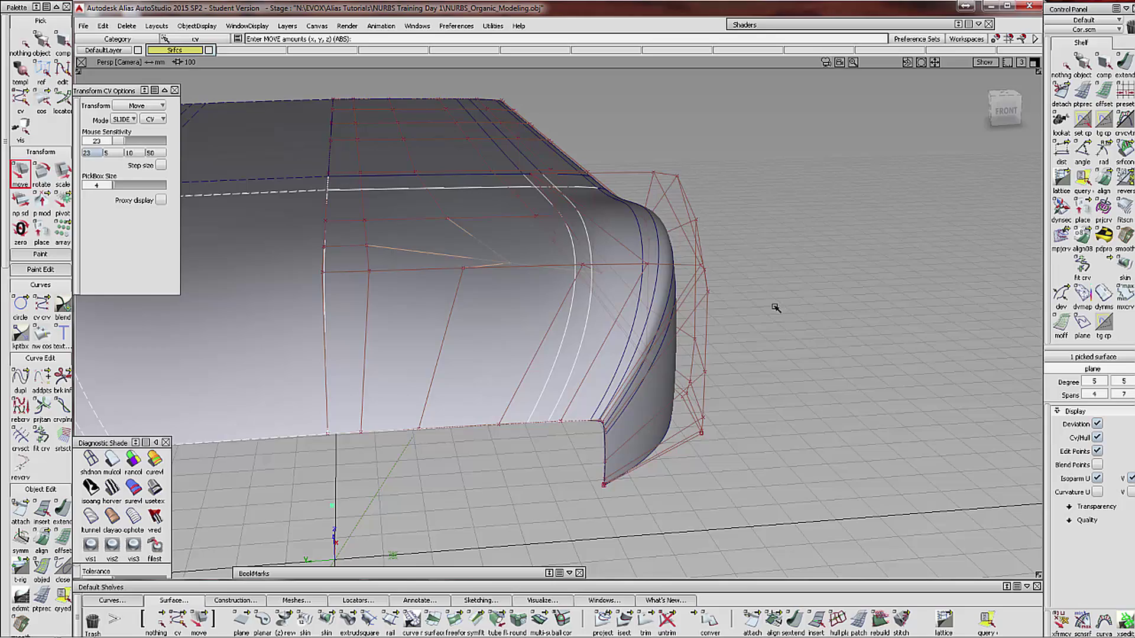
Turn off diagnostic shading and lower the fourth CV of the first row behind the front edge in Z, adjusting its Y position
click(91, 461)
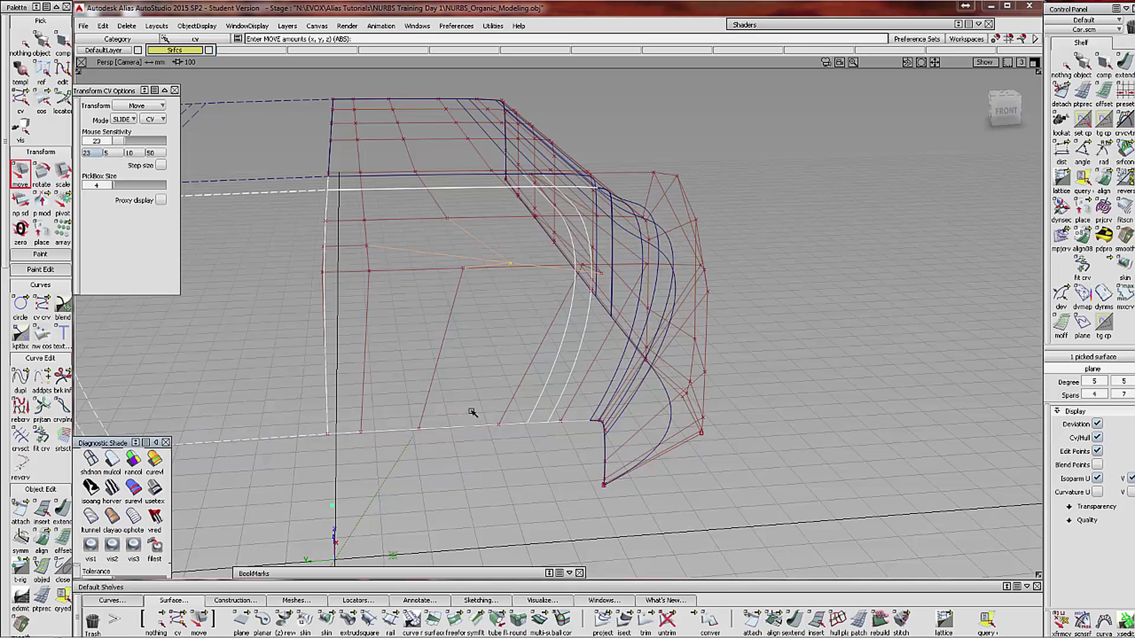
alt+shift+drag(796, 383, 754, 384)
alt+shift+drag(569, 322, 488, 334)
click(501, 320)
right_drag(521, 338, 520, 376)
alt+shift+drag(519, 376, 563, 367)
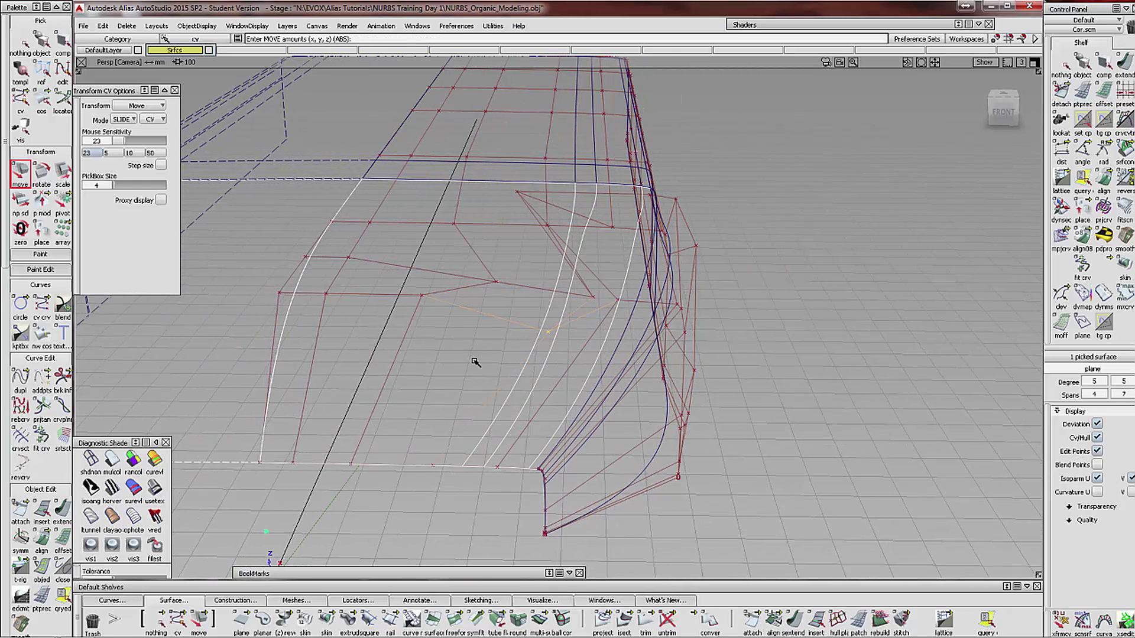
alt+shift+drag(476, 362, 445, 355)
mouse_move(445, 354)
middle_down()
mouse_move(471, 355)
mouse_move(459, 347)
middle_up()
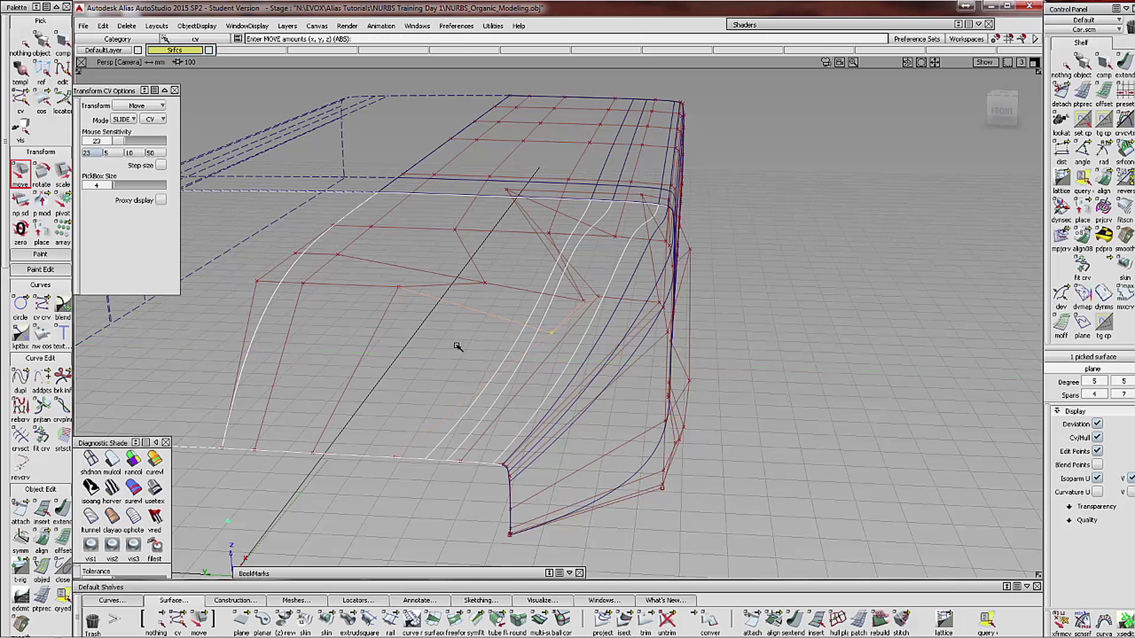
Lower the third CV from the centre line in the first row behind the front edge and shift it outward in Y
click(400, 288)
right_drag(410, 313, 466, 341)
mouse_move(467, 341)
middle_down()
mouse_move(451, 344)
mouse_move(473, 353)
middle_up()
alt+shift+drag(473, 351, 529, 354)
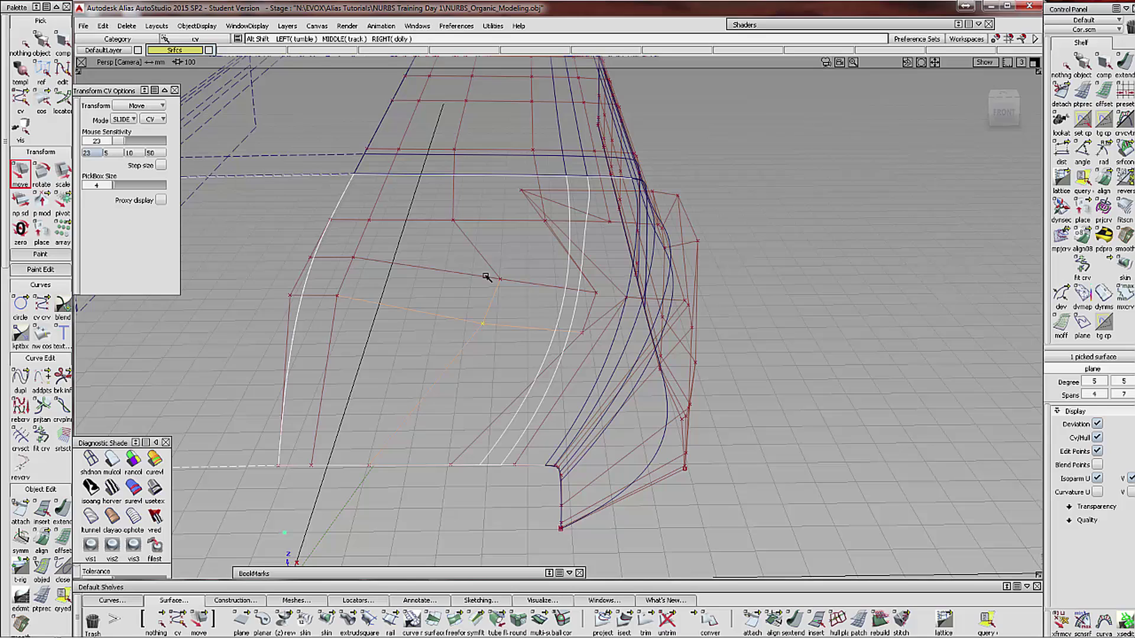
Lower the third and fourth CVs of the third row behind the front edge, shifting the third one outward in Y
click(453, 221)
right_drag(491, 236, 494, 258)
middle_drag(494, 258, 523, 262)
alt+shift+drag(507, 262, 532, 248)
click(548, 231)
middle_drag(539, 246, 530, 280)
right_drag(530, 281, 532, 285)
alt+shift+drag(531, 283, 473, 273)
Pick the three CVs next to the centre line behind the front edge and move them together outward in Y
click(16, 46)
click(23, 102)
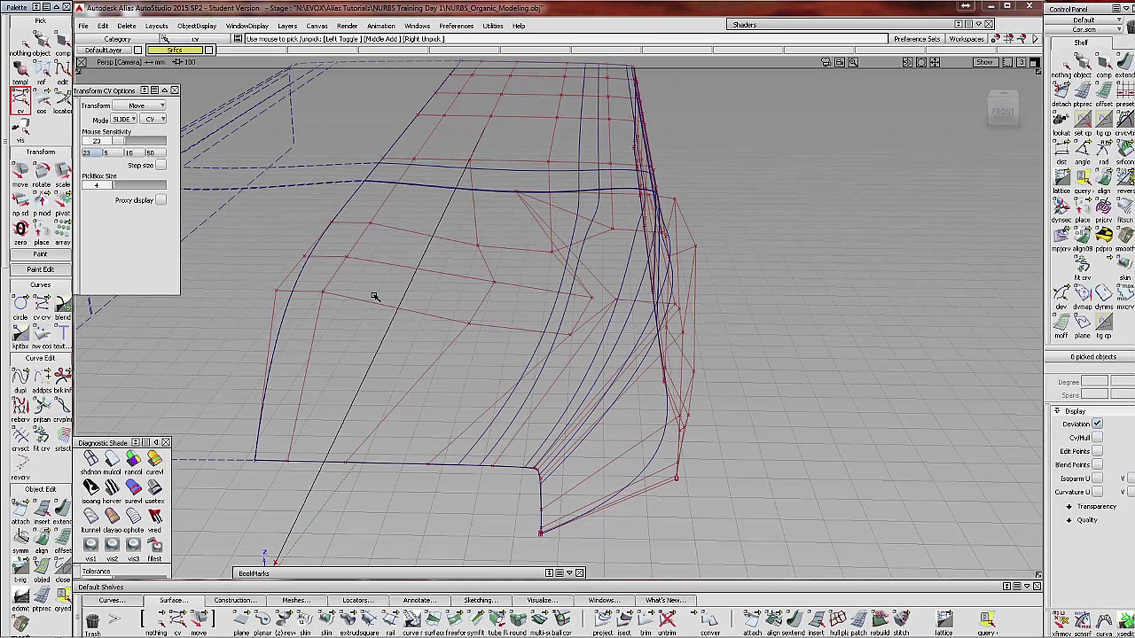
click(322, 290)
click(346, 257)
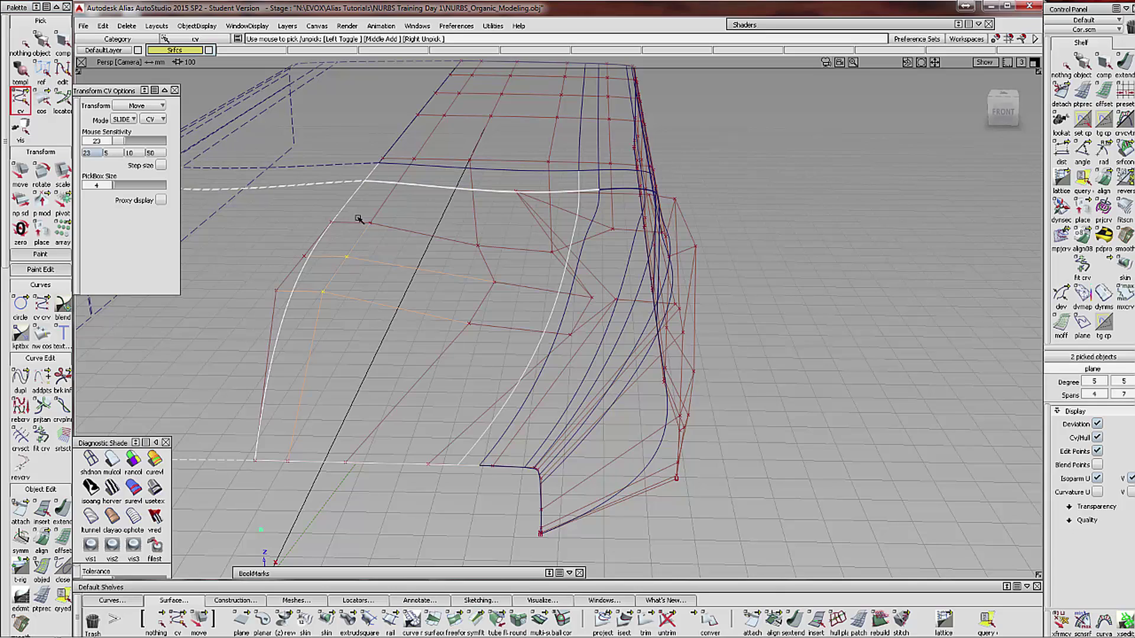
click(367, 227)
click(22, 170)
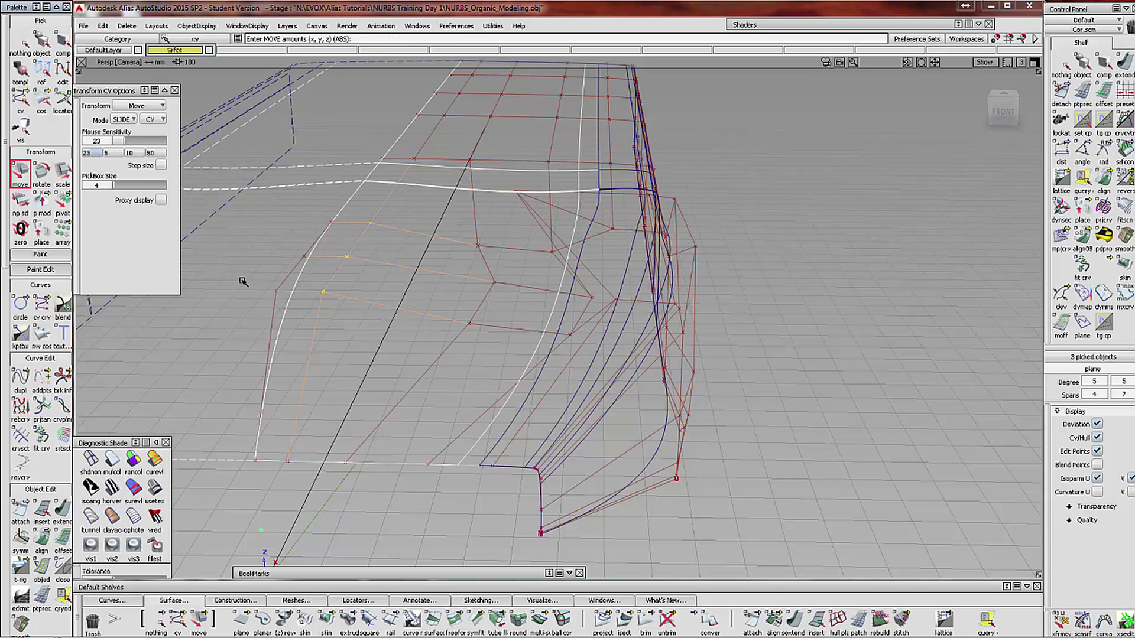
middle_drag(329, 323, 383, 338)
alt+shift+drag(380, 354, 429, 341)
alt+shift+drag(537, 294, 513, 330)
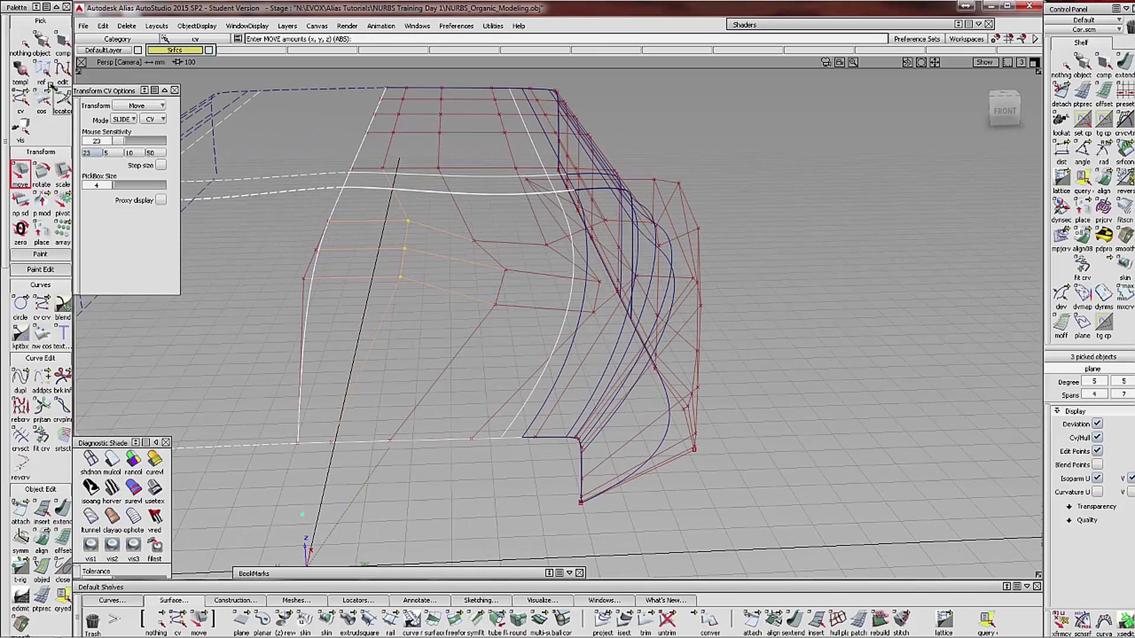
Clear the selection and examine the reshaped front with user texture and horizontal/vertical stripe shading from several angles
click(19, 44)
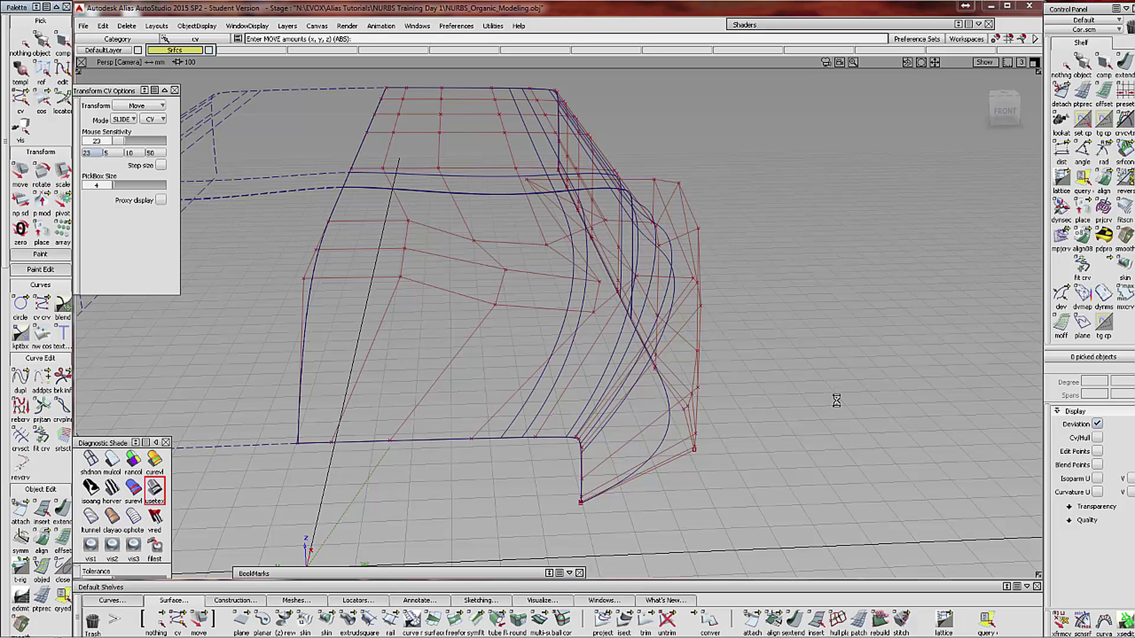
mouse_move(843, 401)
alt+shift+mouse_down()
mouse_move(684, 407)
mouse_move(788, 372)
mouse_move(778, 538)
mouse_move(786, 443)
mouse_move(790, 542)
mouse_move(772, 451)
mouse_move(806, 418)
mouse_move(792, 408)
alt+shift+mouse_up()
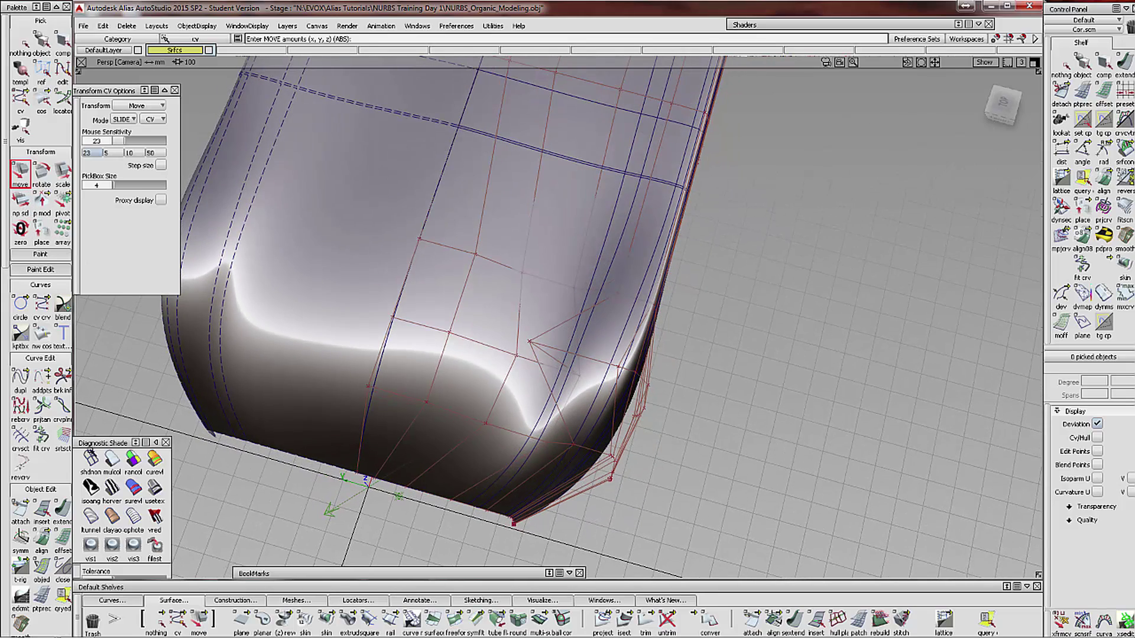
click(112, 488)
mouse_move(811, 440)
alt+shift+mouse_down()
mouse_move(510, 365)
mouse_move(760, 394)
mouse_move(836, 337)
mouse_move(805, 376)
mouse_move(733, 415)
alt+shift+mouse_up()
alt+shift+middle_drag(795, 425, 813, 431)
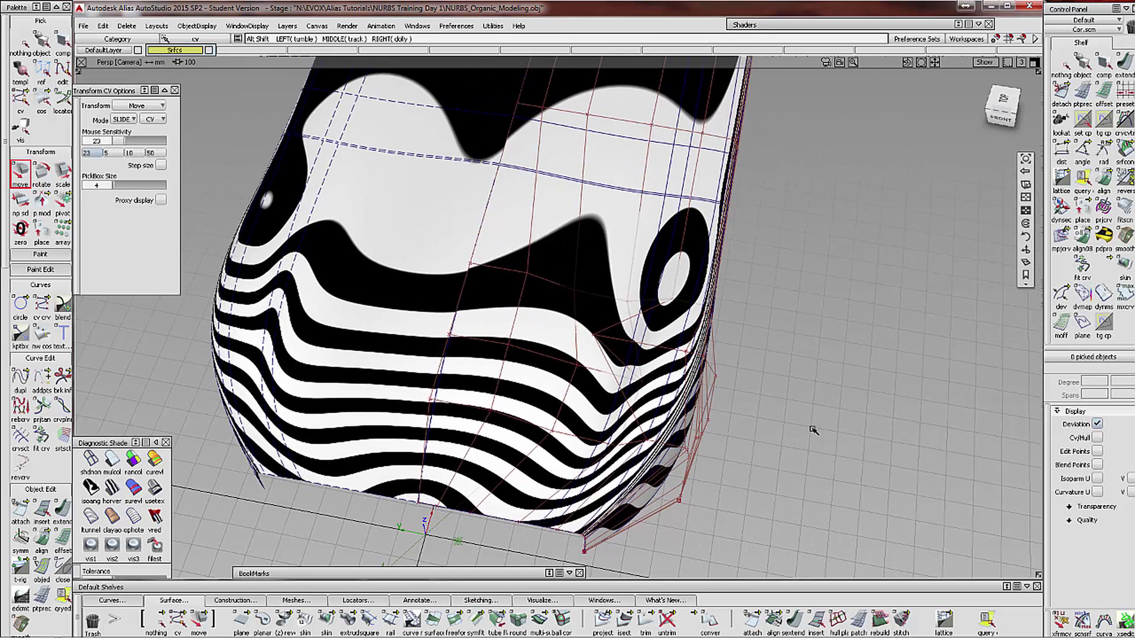
alt+shift+drag(813, 430, 815, 437)
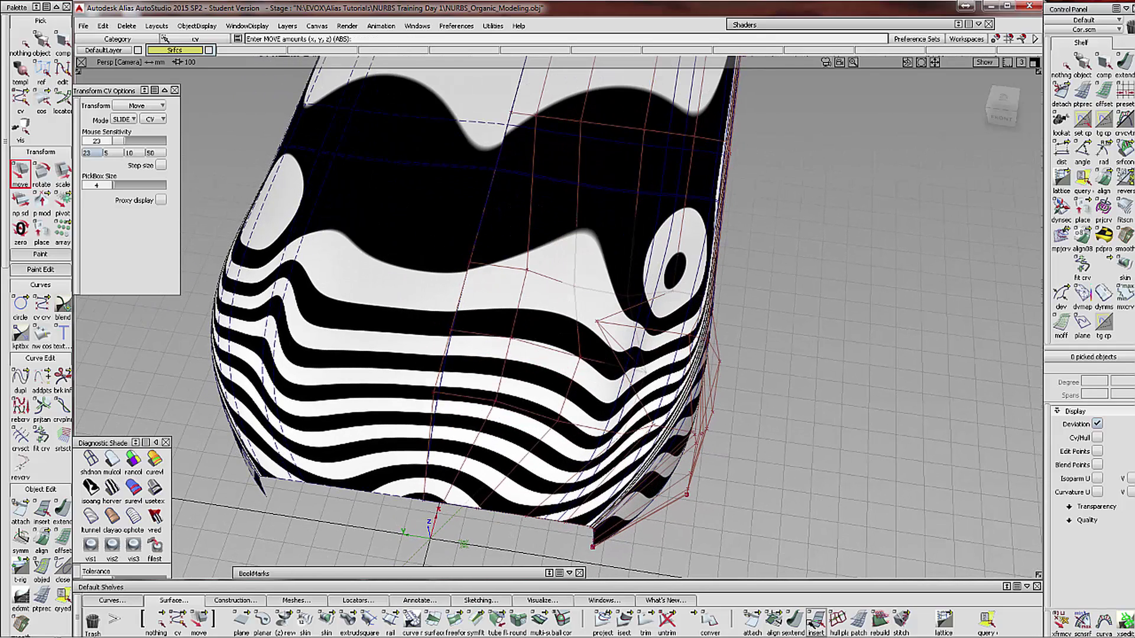
Start a symmetry plane alignment for the front surface's centre-line edge
click(773, 621)
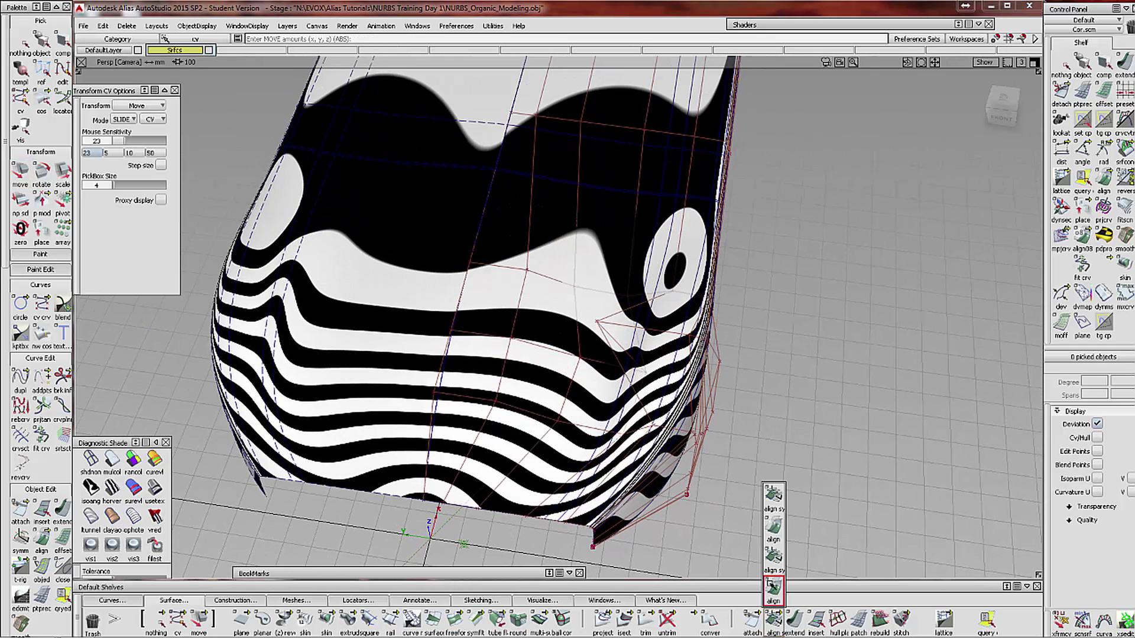
click(772, 585)
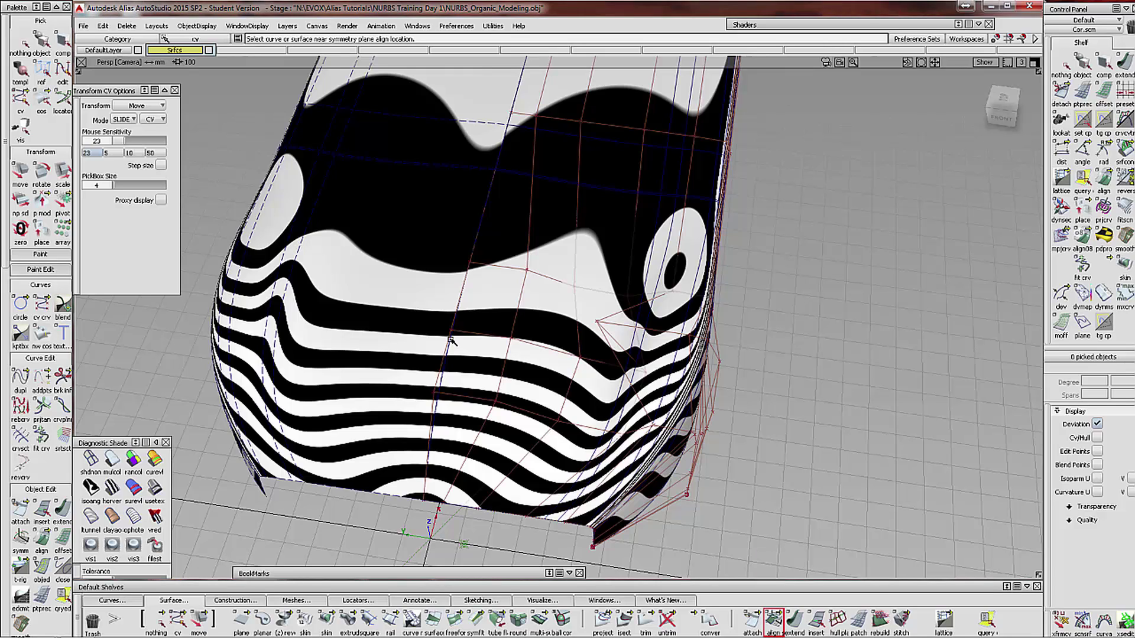